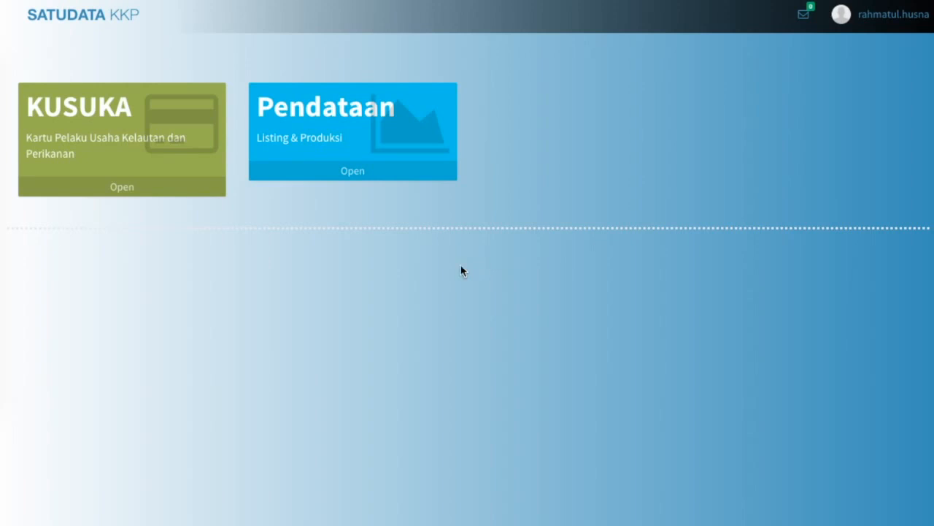
Launch the KUSUKA application and go to Kusuka > Permohonan Perorangan.
{"action": "left_click", "coordinate": [172, 193]}
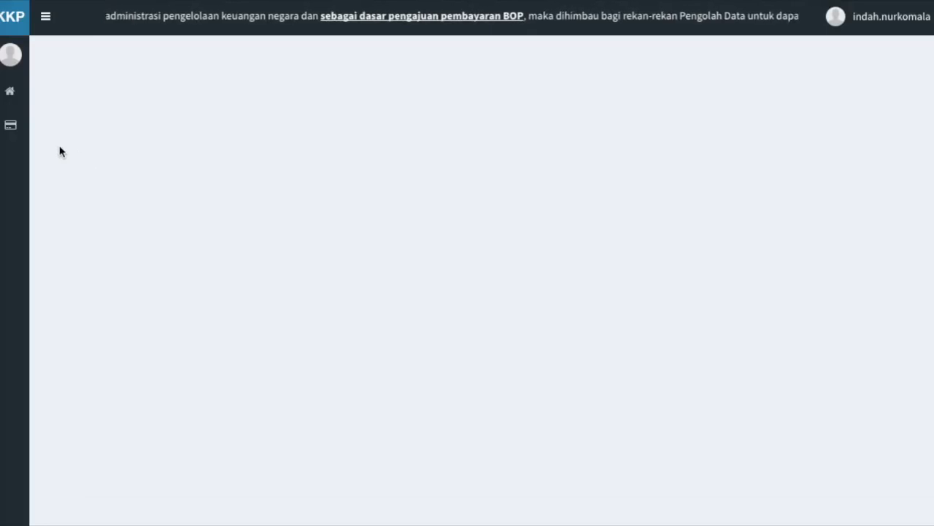
{"action": "mouse_move", "coordinate": [21, 140]}
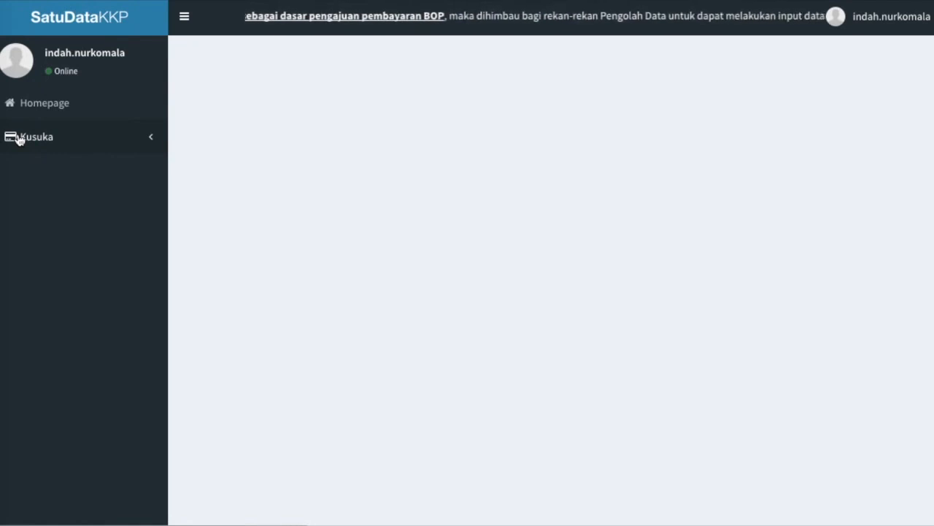
{"action": "left_click", "coordinate": [20, 140]}
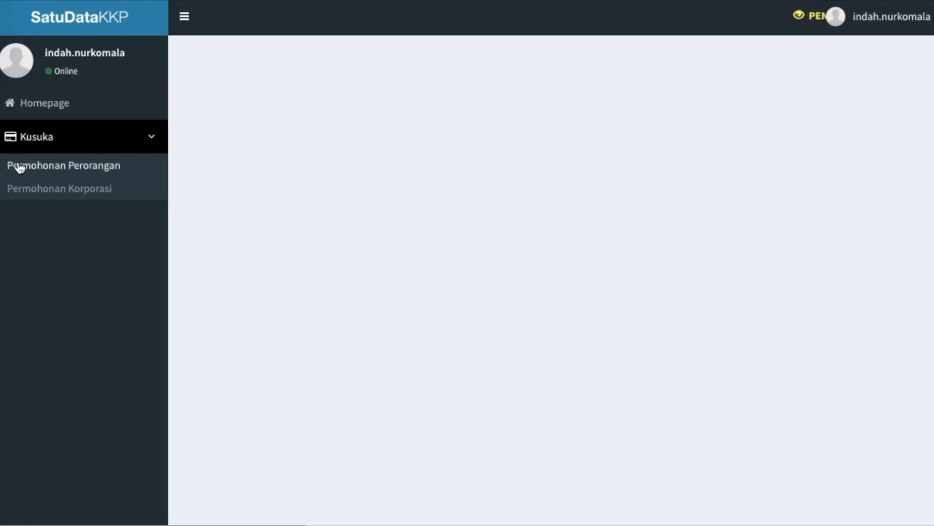
{"action": "left_click", "coordinate": [19, 167]}
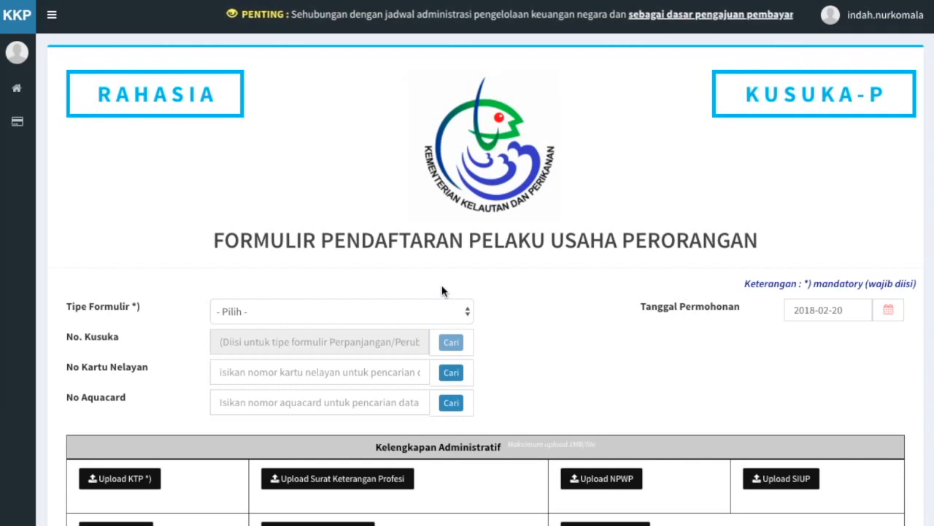
Choose Pendaftaran Baru as the form type and search the fisher's card number with Cari.
{"action": "left_click", "coordinate": [456, 319]}
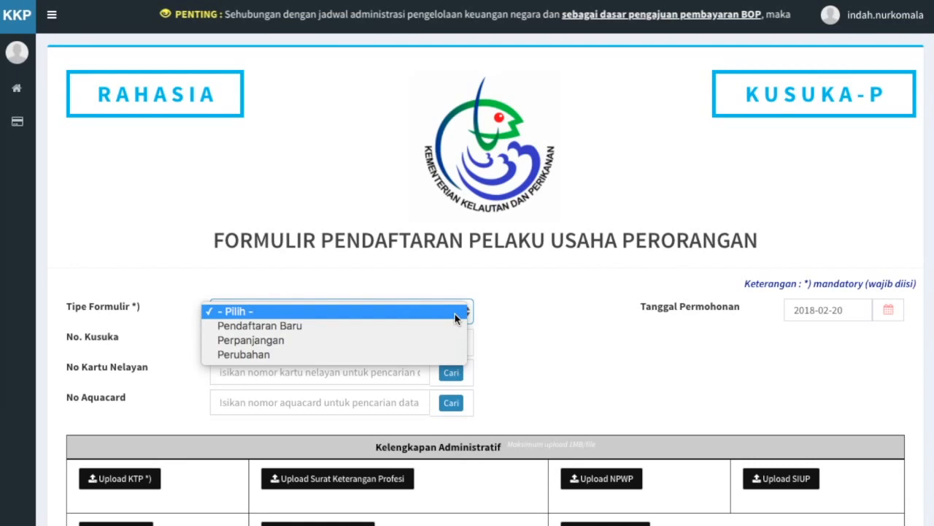
{"action": "left_click", "coordinate": [455, 327]}
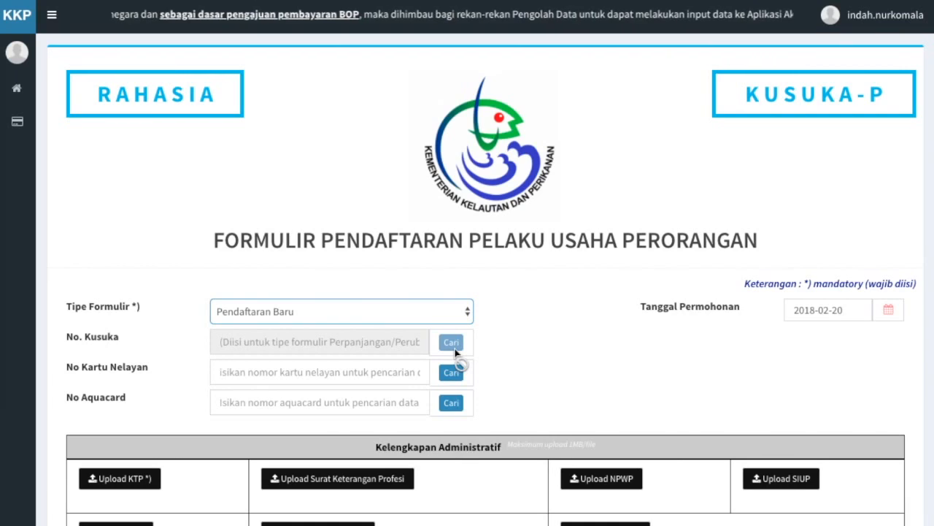
{"action": "left_click", "coordinate": [384, 372]}
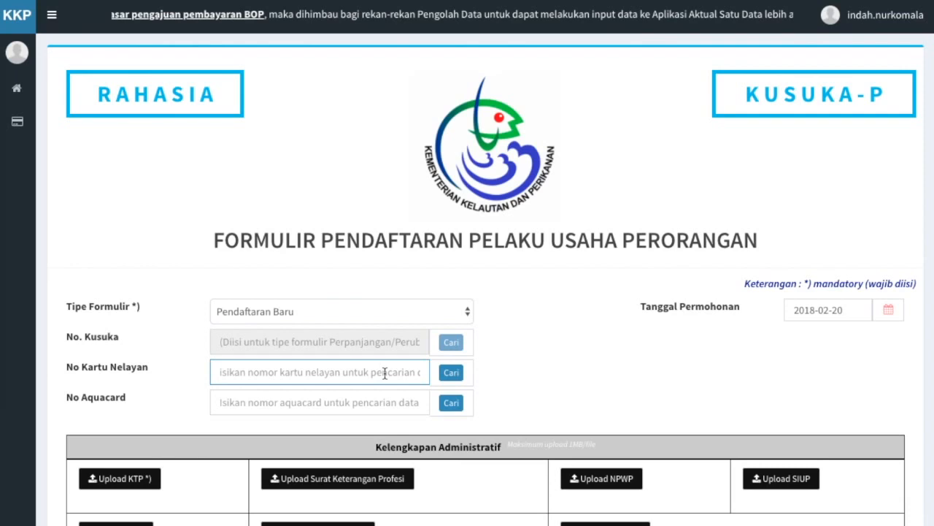
{"action": "type", "text": "123AB45678CD1234"}
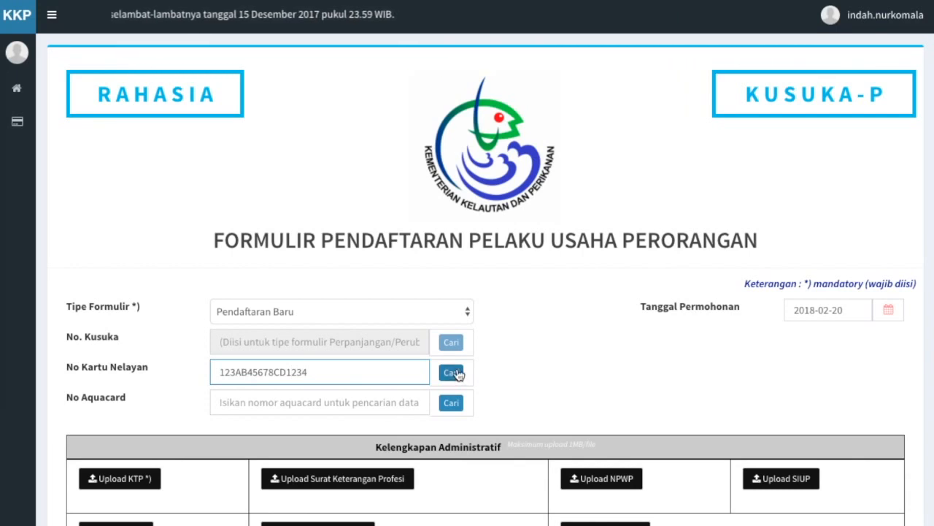
{"action": "left_click", "coordinate": [453, 373]}
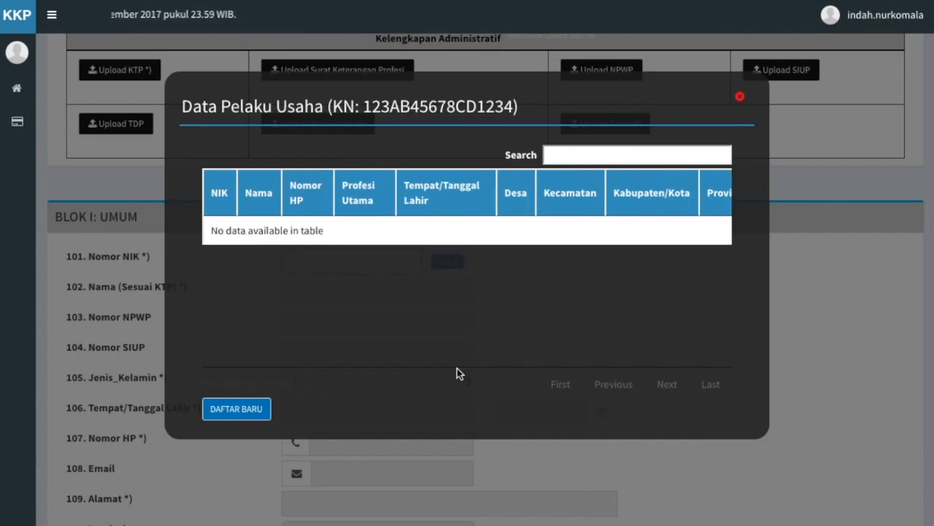
Choose DAFTAR BARU, then upload KTP.jpg and SURAT KETERANGAN PROFESI.pdf as the documents.
{"action": "left_click", "coordinate": [257, 410]}
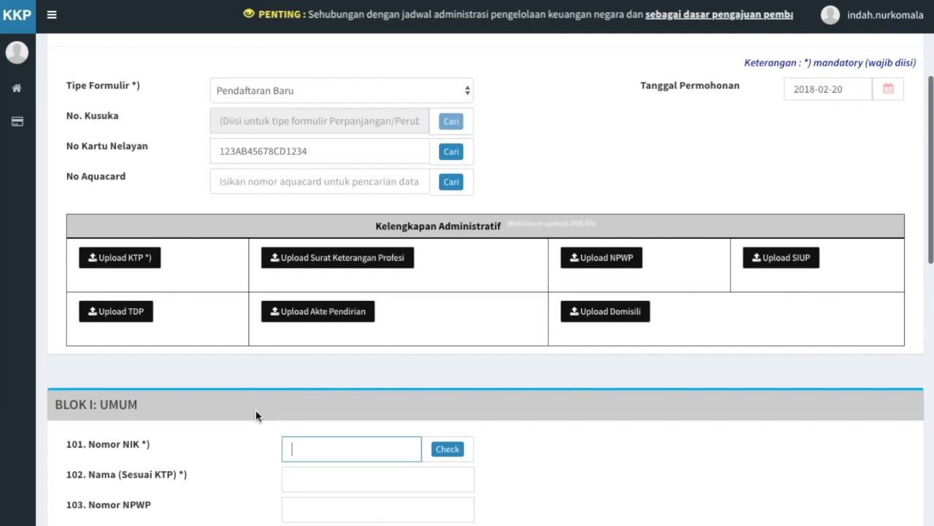
{"action": "left_click", "coordinate": [143, 259]}
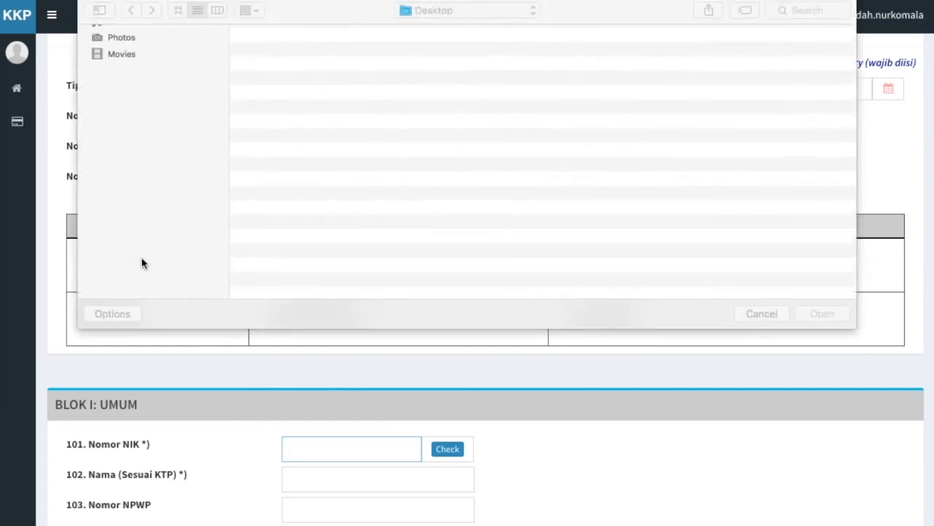
{"action": "double_click", "coordinate": [277, 66]}
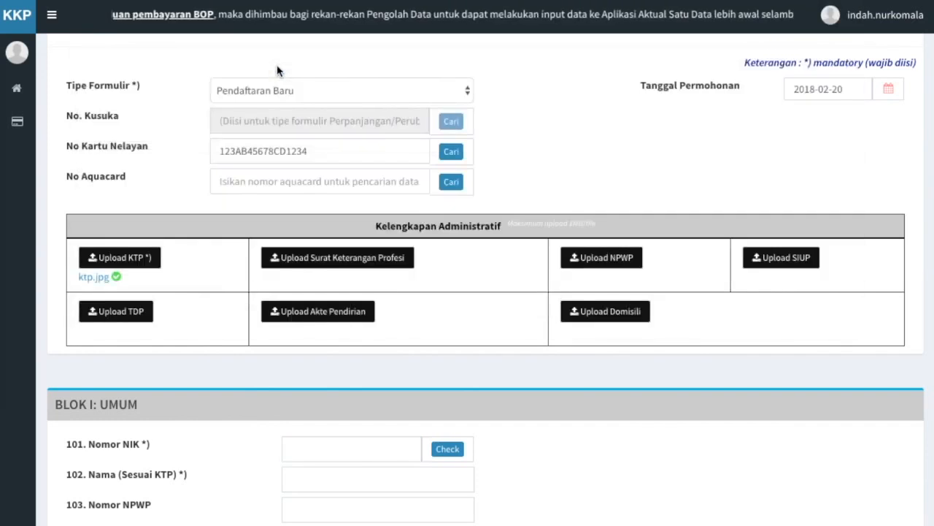
{"action": "left_click", "coordinate": [326, 263]}
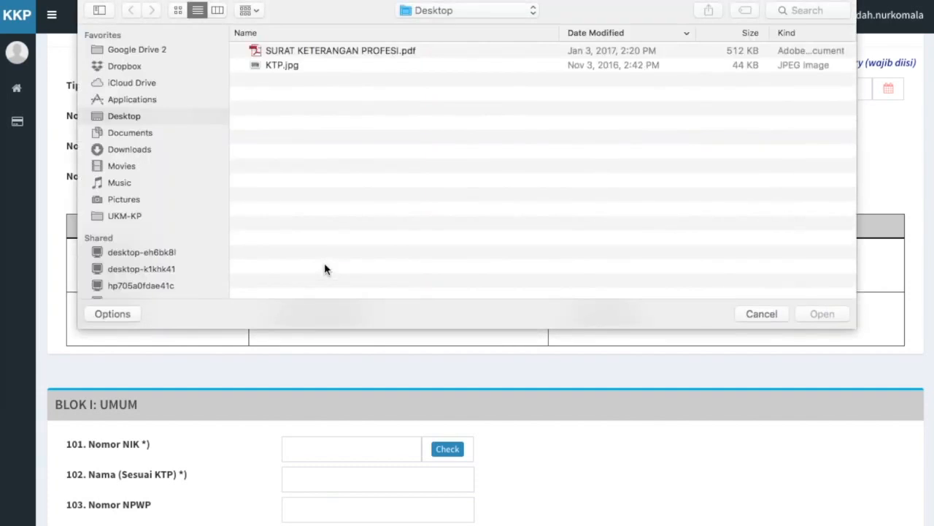
{"action": "double_click", "coordinate": [365, 55]}
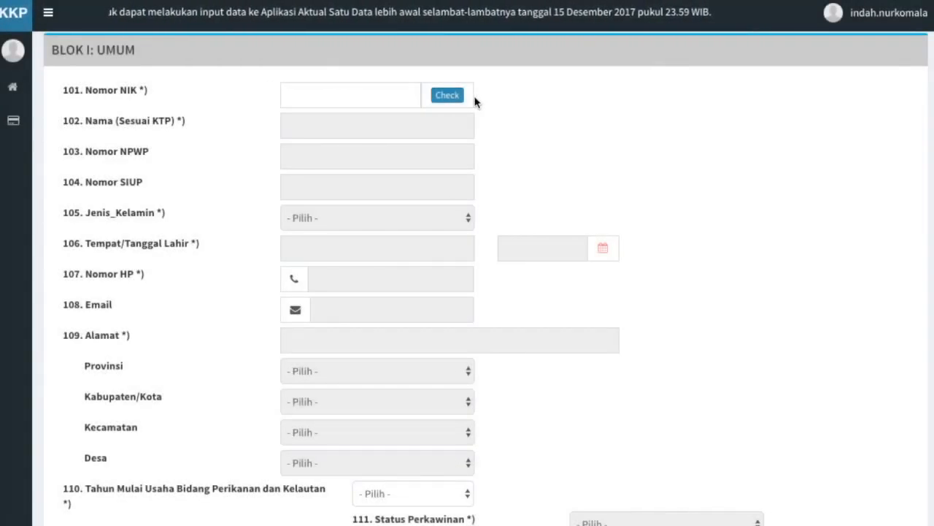
Check the applicant's NIK and select the existing record it returns.
{"action": "left_click", "coordinate": [390, 97]}
{"action": "type", "text": "0099887766554433"}
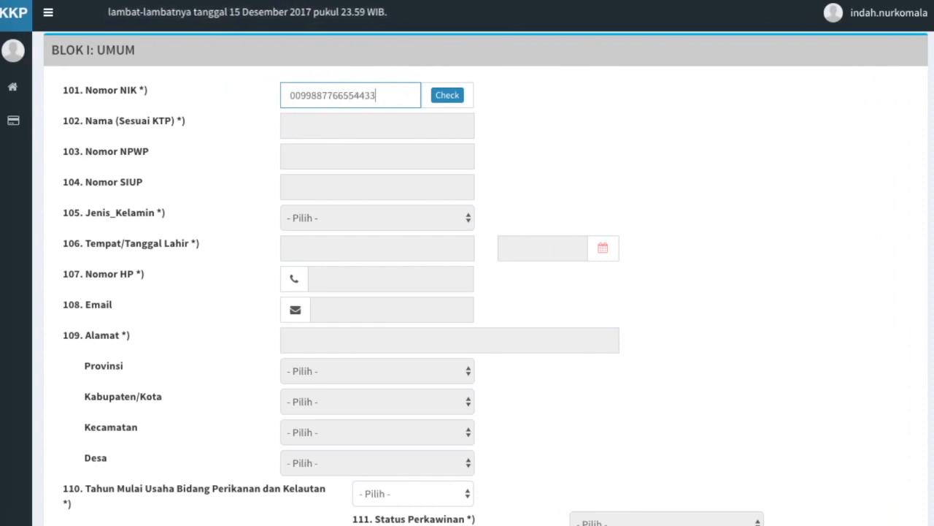
{"action": "left_click", "coordinate": [449, 93]}
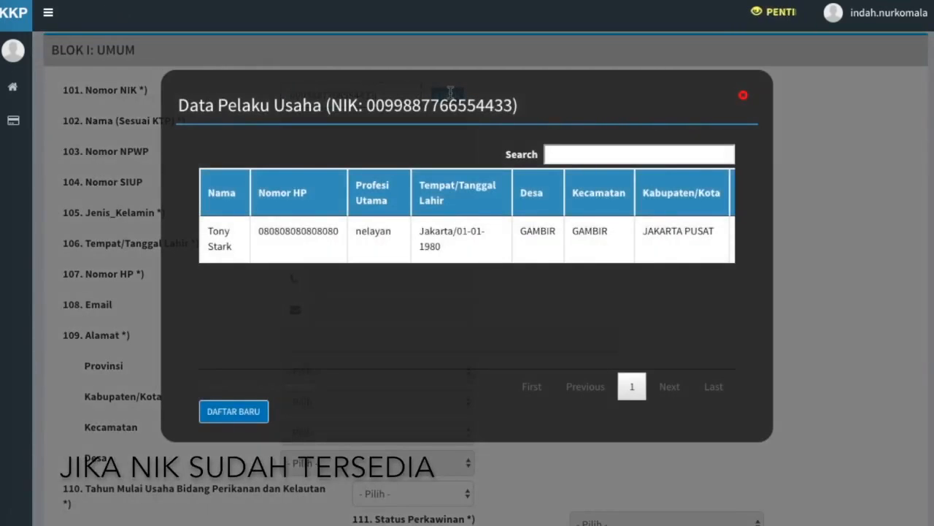
{"action": "scroll", "coordinate": [460, 244], "scroll_direction": "right", "scroll_amount": 3}
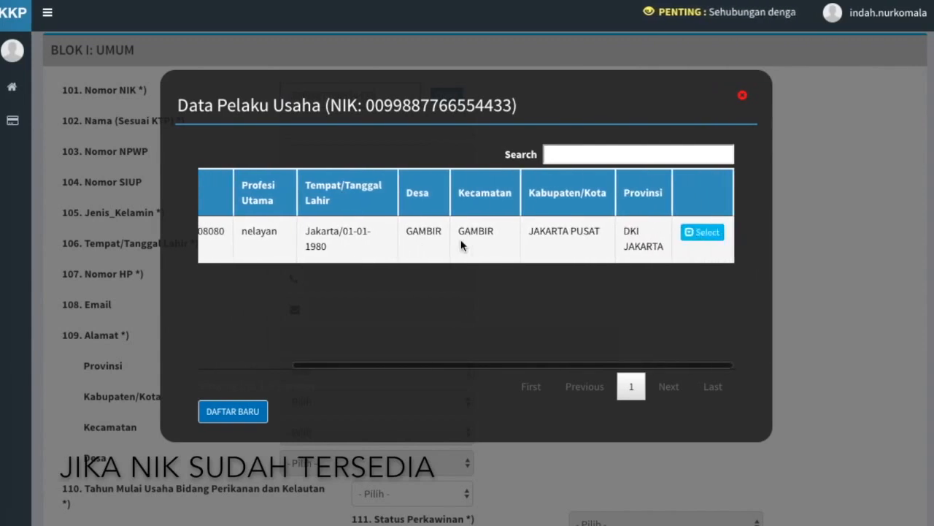
{"action": "left_click", "coordinate": [703, 231]}
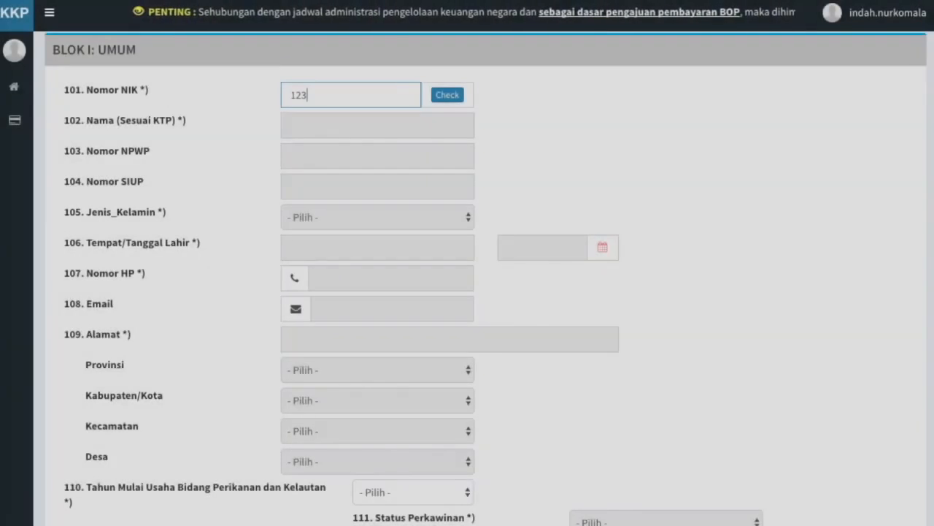
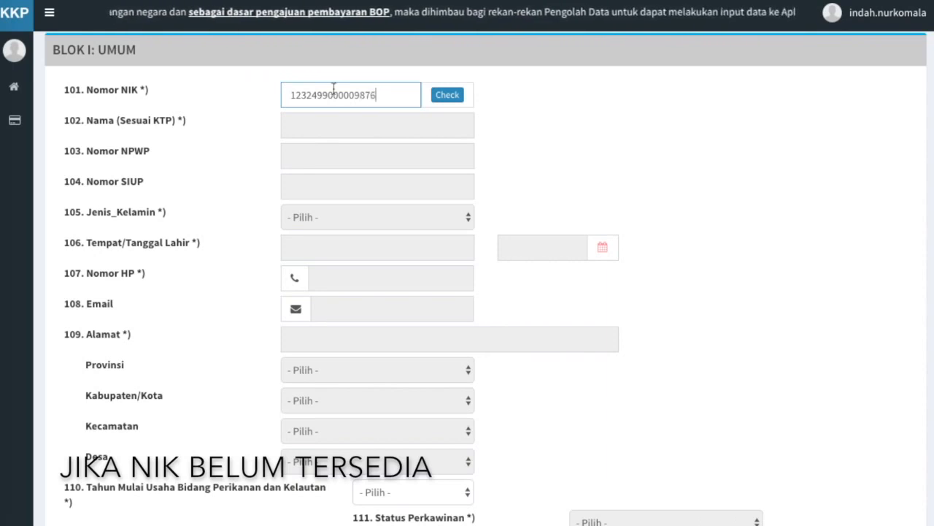
Check a different, unregistered NIK and continue with DAFTAR BARU.
{"action": "left_click", "coordinate": [454, 96]}
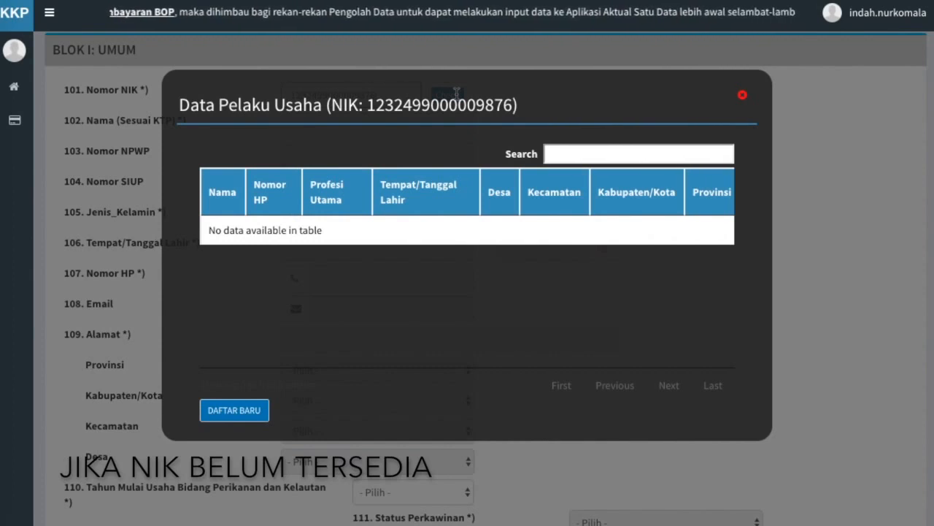
{"action": "left_click", "coordinate": [257, 418]}
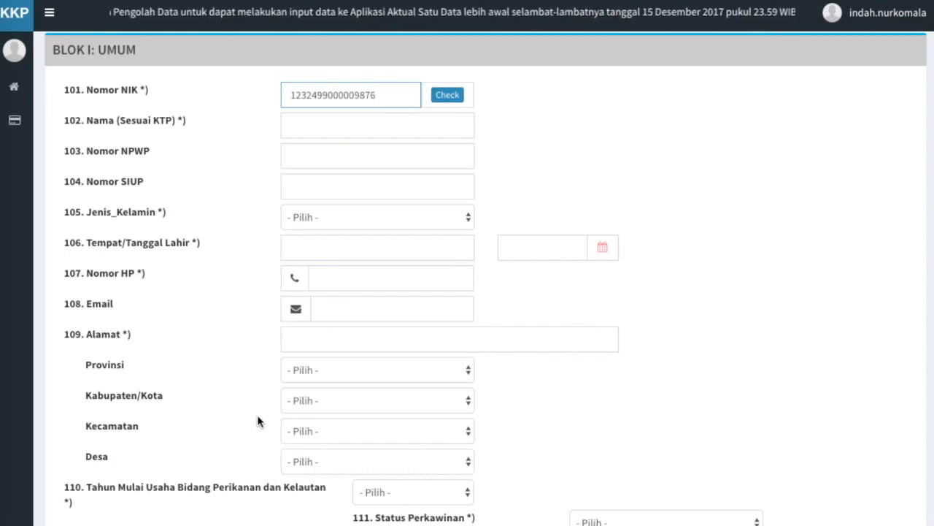
Enter the applicant's KTP name, NPWP and SIUP numbers, gender Laki-laki and birthplace Bandung.
{"action": "left_click", "coordinate": [329, 132]}
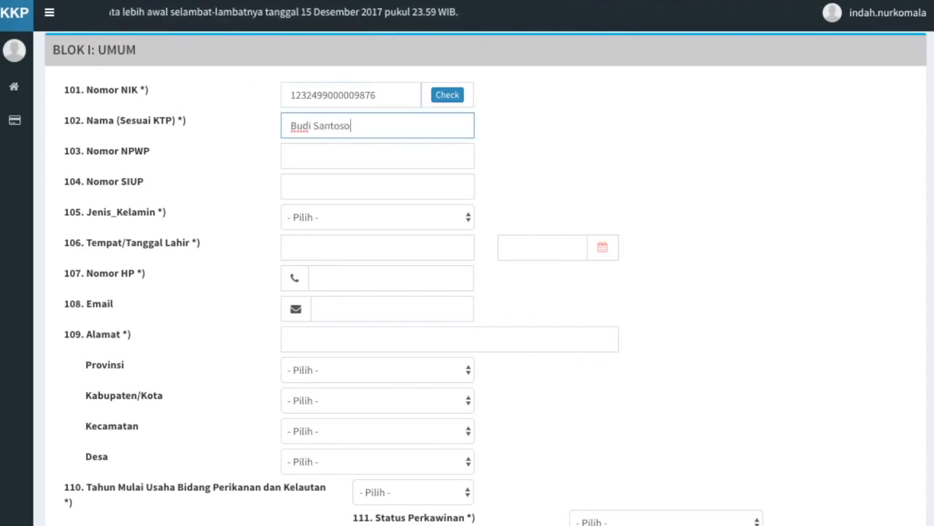
{"action": "key", "text": "Tab"}
{"action": "type", "text": "1111122222333300"}
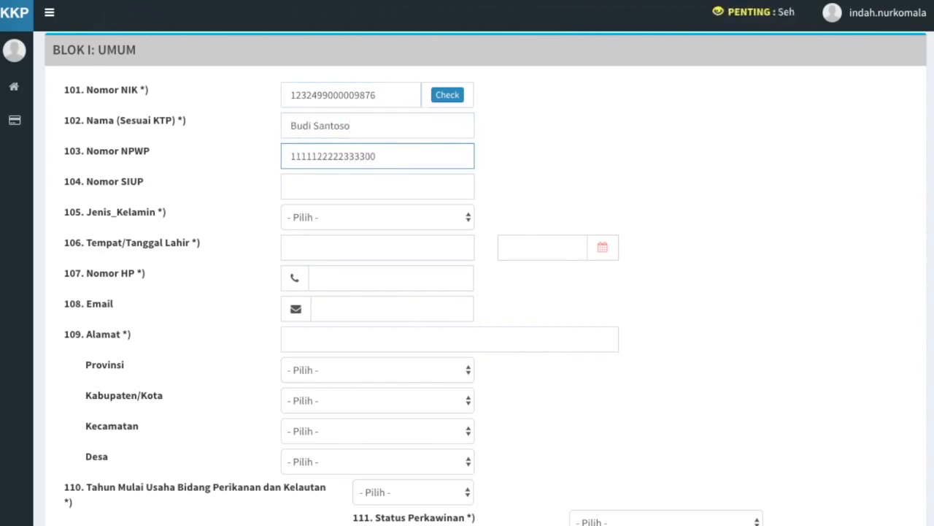
{"action": "key", "text": "Tab"}
{"action": "type", "text": "2222288888999999777777"}
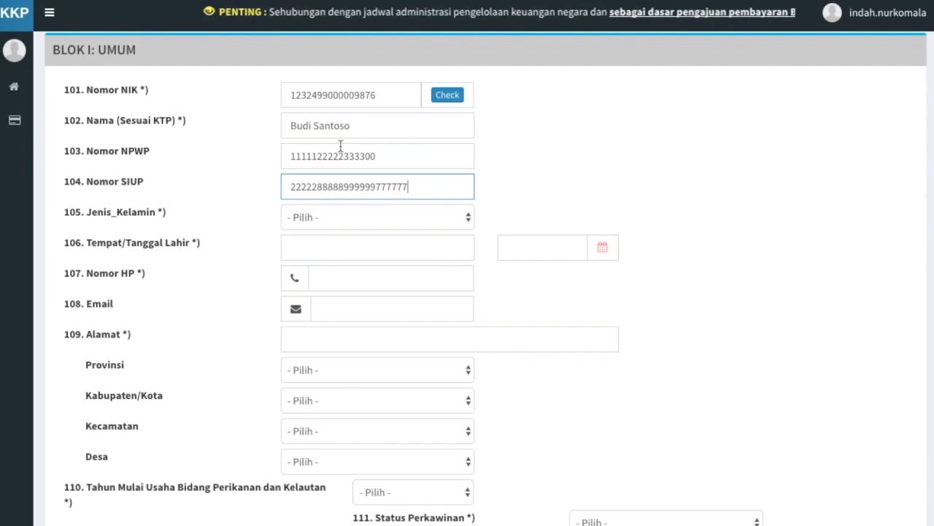
{"action": "left_click", "coordinate": [410, 224]}
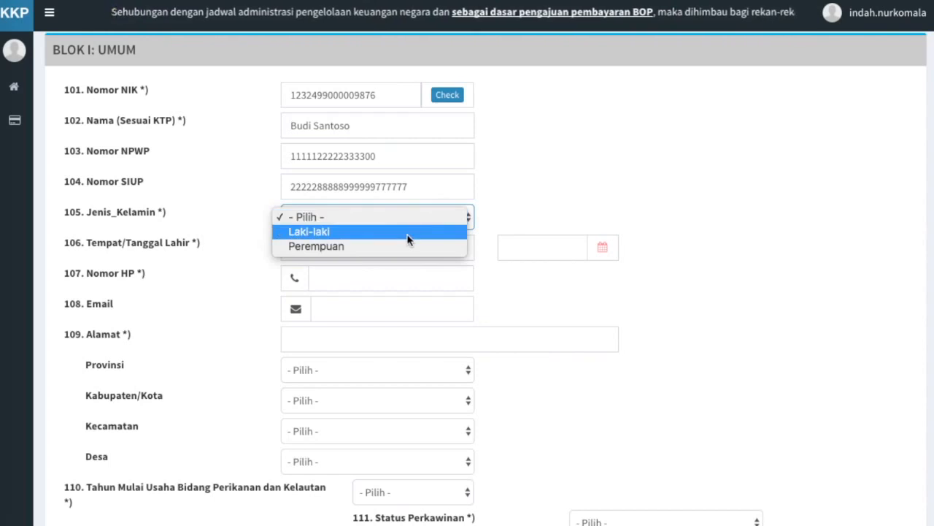
{"action": "left_click", "coordinate": [408, 232]}
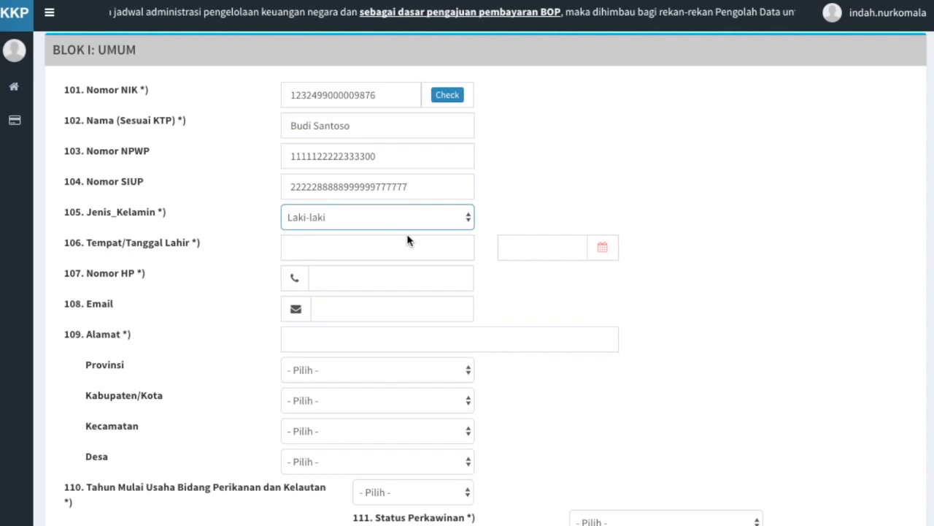
{"action": "left_click", "coordinate": [454, 246]}
{"action": "type", "text": "Bandung"}
Set the date of birth to 29 August 1987 in the calendar.
{"action": "left_click", "coordinate": [604, 249]}
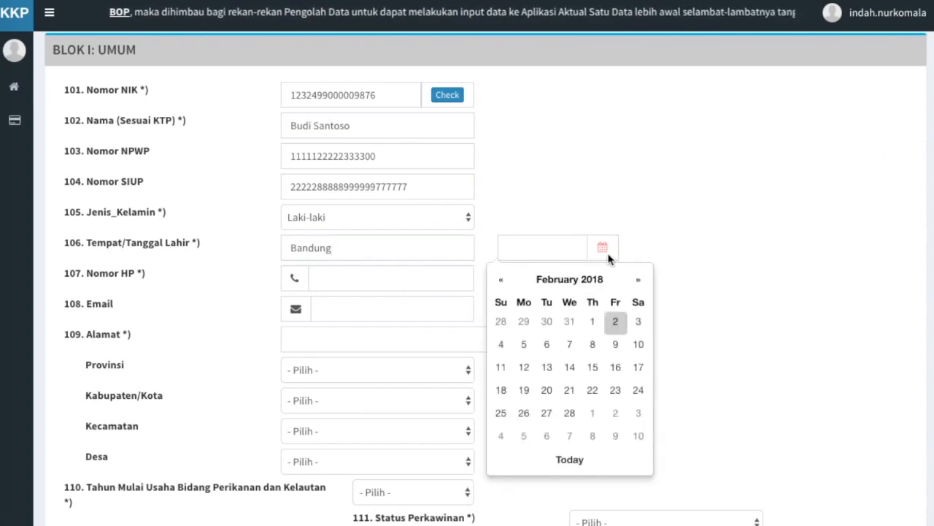
{"action": "left_click", "coordinate": [523, 280]}
{"action": "left_click", "coordinate": [524, 280]}
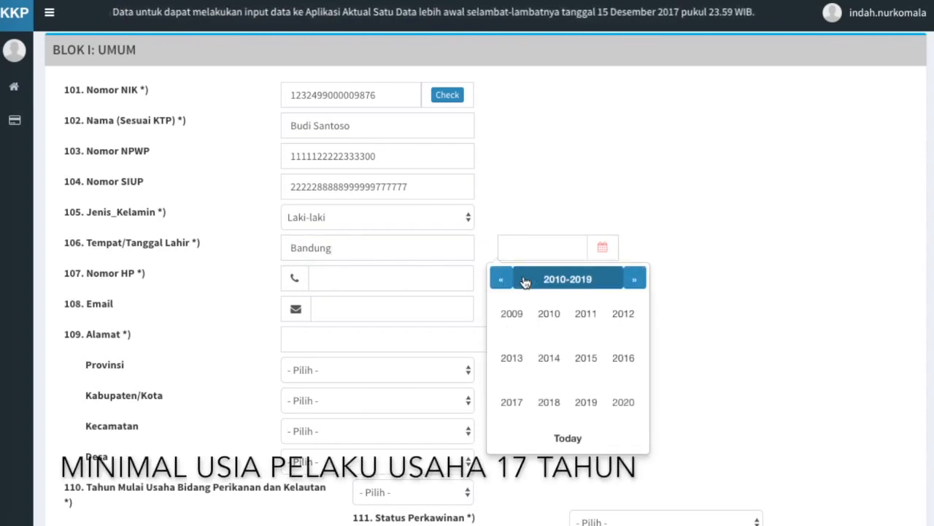
{"action": "left_click", "coordinate": [502, 279]}
{"action": "left_click", "coordinate": [502, 279]}
{"action": "left_click", "coordinate": [503, 280]}
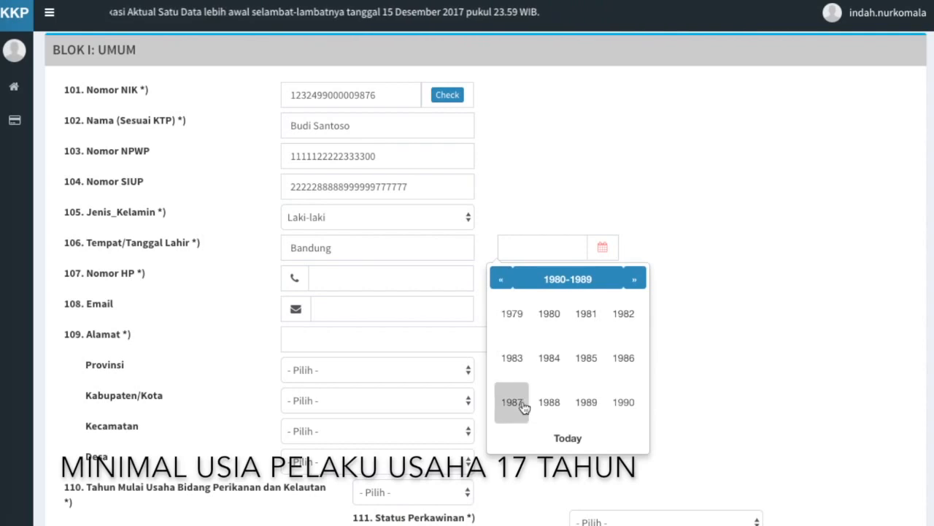
{"action": "left_click", "coordinate": [526, 403]}
{"action": "left_click", "coordinate": [622, 357]}
{"action": "left_click", "coordinate": [638, 416]}
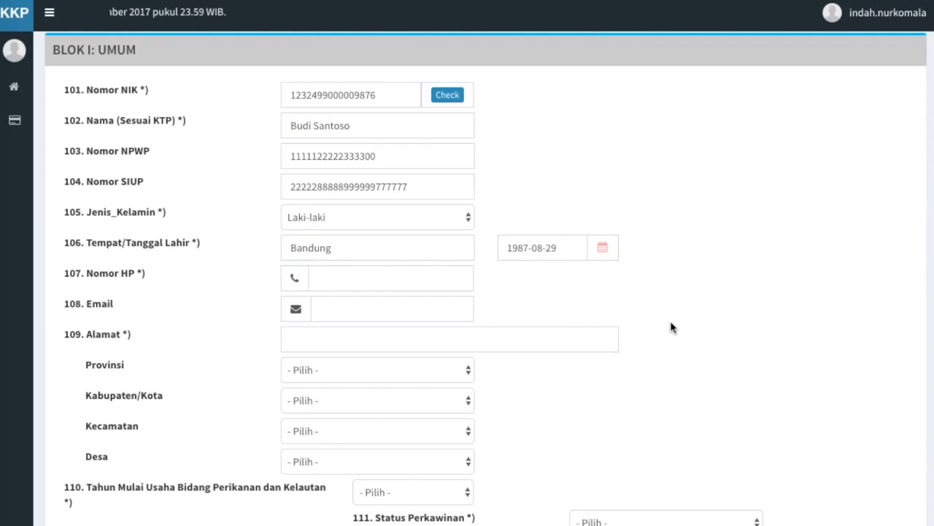
Fill in the applicant's phone number, e-mail address and street address.
{"action": "key", "text": "Tab"}
{"action": "key", "text": "Tab"}
{"action": "key", "text": "Tab"}
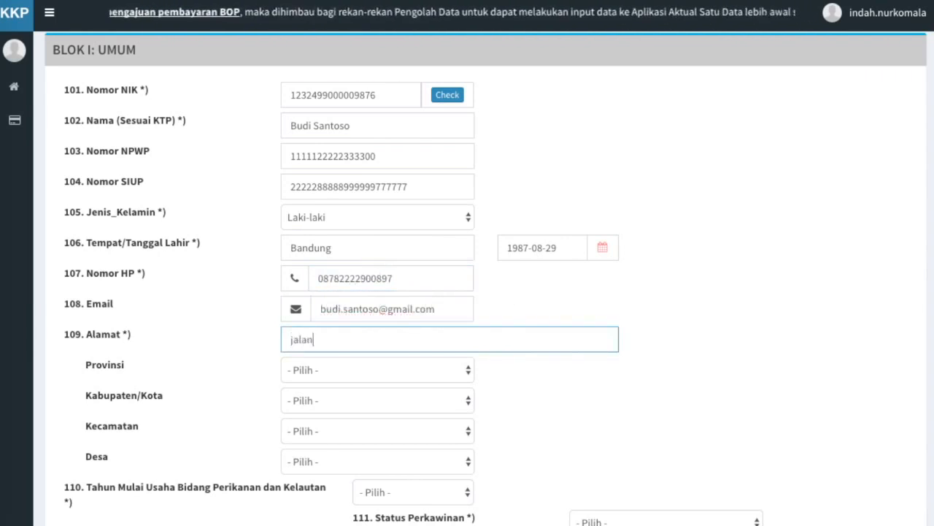
Set the address region to JAWA BARAT, BANDUNG, MARGAHAYU, MARGAHAYU SELATAN.
{"action": "left_click", "coordinate": [438, 369]}
{"action": "left_click", "coordinate": [436, 503]}
{"action": "left_click", "coordinate": [438, 400]}
{"action": "left_click", "coordinate": [431, 459]}
{"action": "left_click", "coordinate": [430, 432]}
{"action": "scroll", "coordinate": [421, 469], "scroll_direction": "down", "scroll_amount": 10}
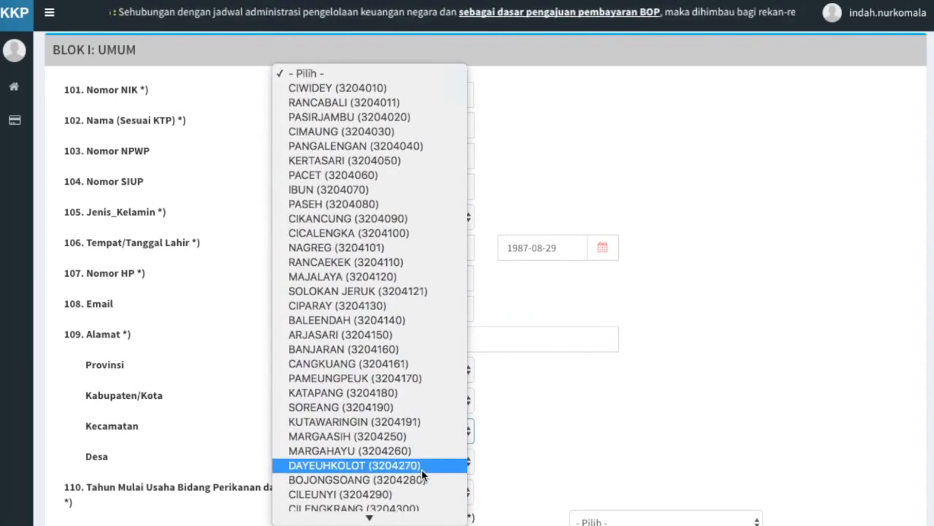
{"action": "left_click", "coordinate": [418, 452]}
{"action": "left_click", "coordinate": [366, 463]}
{"action": "scroll", "coordinate": [438, 491], "scroll_direction": "down", "scroll_amount": 2}
{"action": "left_click", "coordinate": [453, 500]}
{"action": "scroll", "coordinate": [465, 465], "scroll_direction": "down", "scroll_amount": 3}
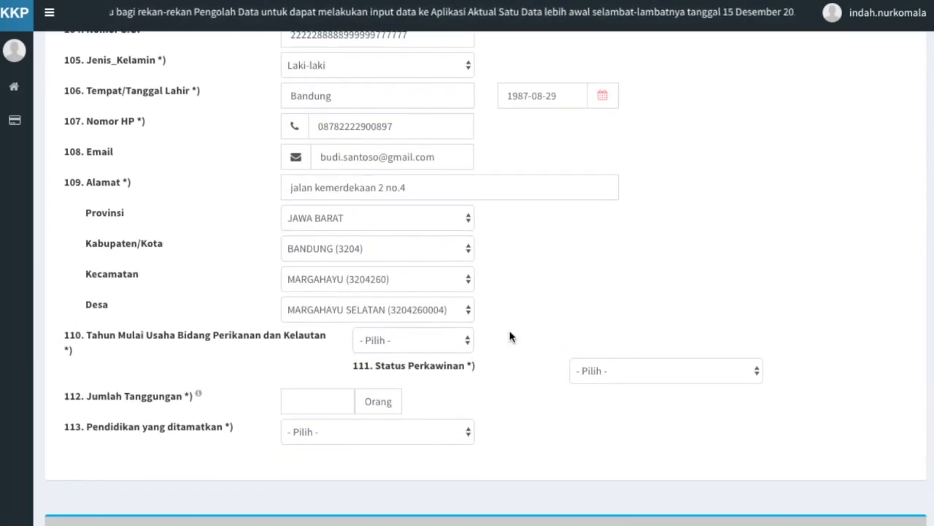
Set business start year 2006, Belum Menikah, 0 dependants and SMA education.
{"action": "left_click", "coordinate": [461, 343]}
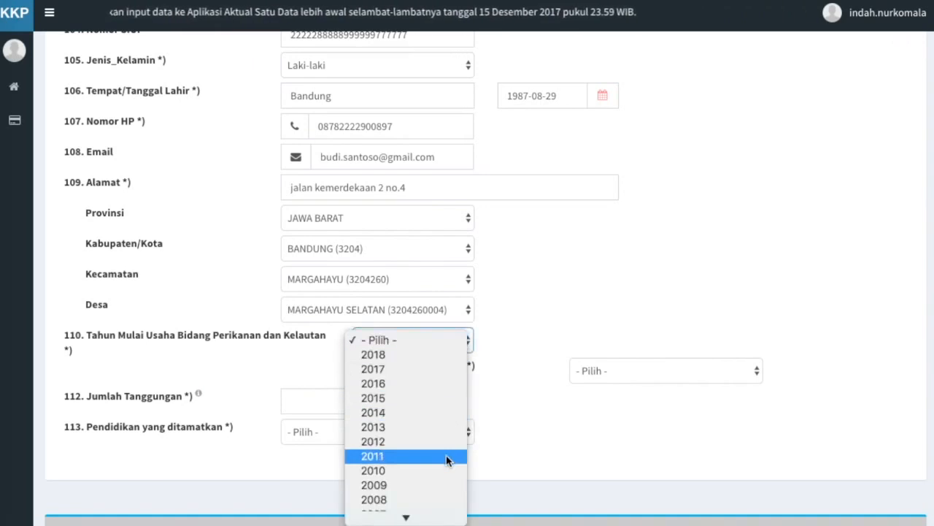
{"action": "scroll", "coordinate": [444, 501], "scroll_direction": "down", "scroll_amount": 2}
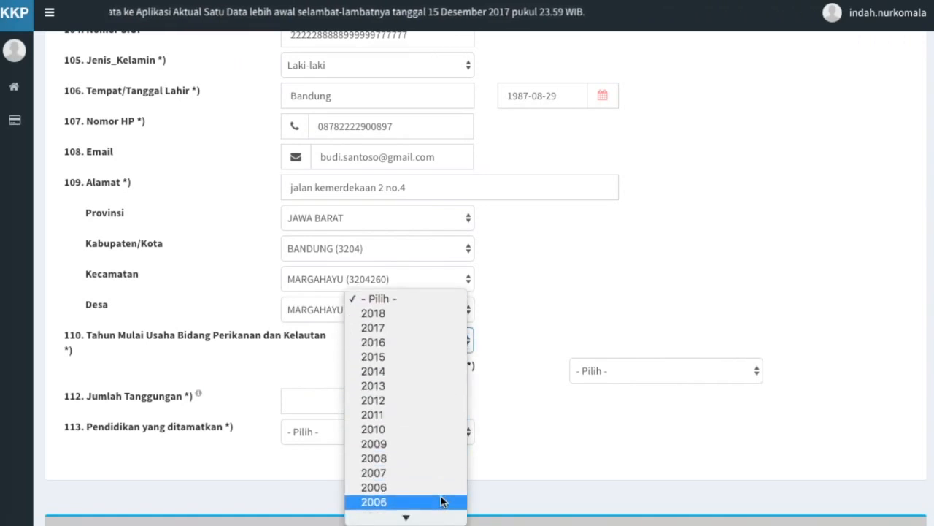
{"action": "left_click", "coordinate": [398, 493]}
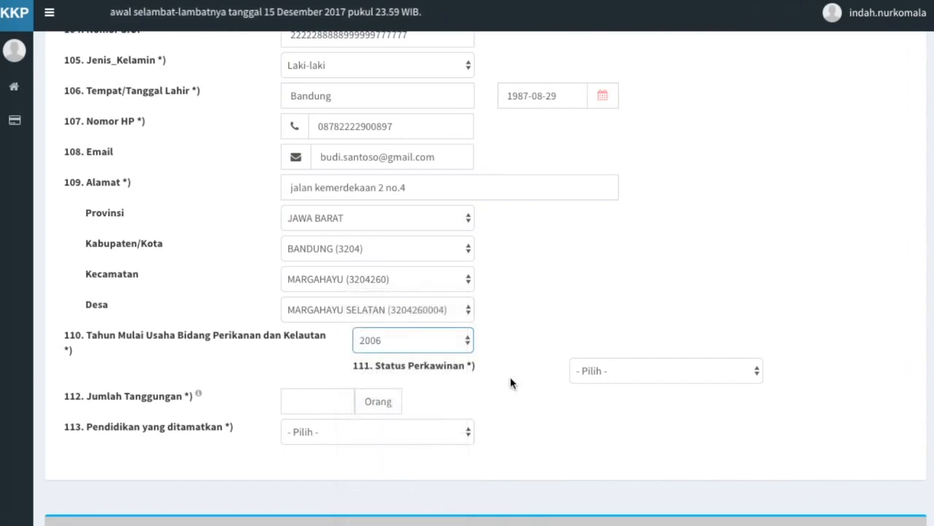
{"action": "left_click", "coordinate": [649, 373]}
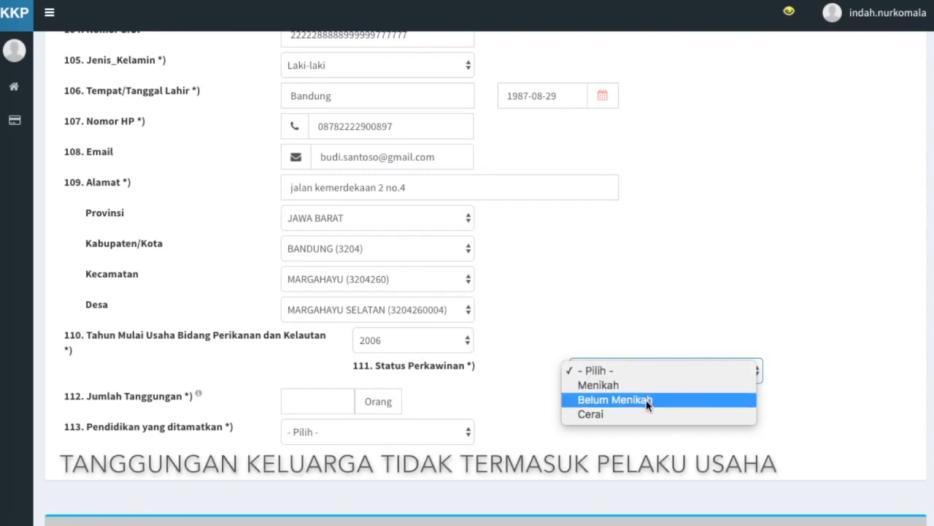
{"action": "left_click", "coordinate": [645, 401]}
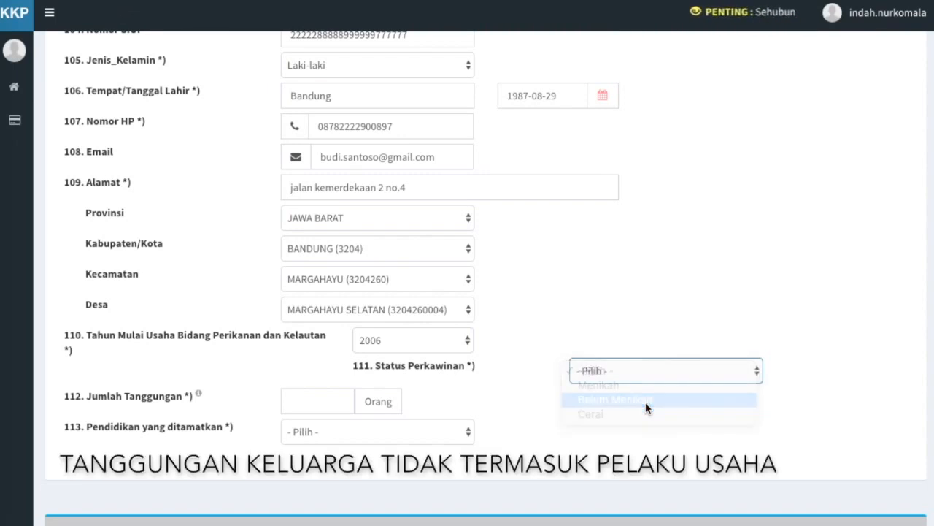
{"action": "left_click", "coordinate": [318, 405]}
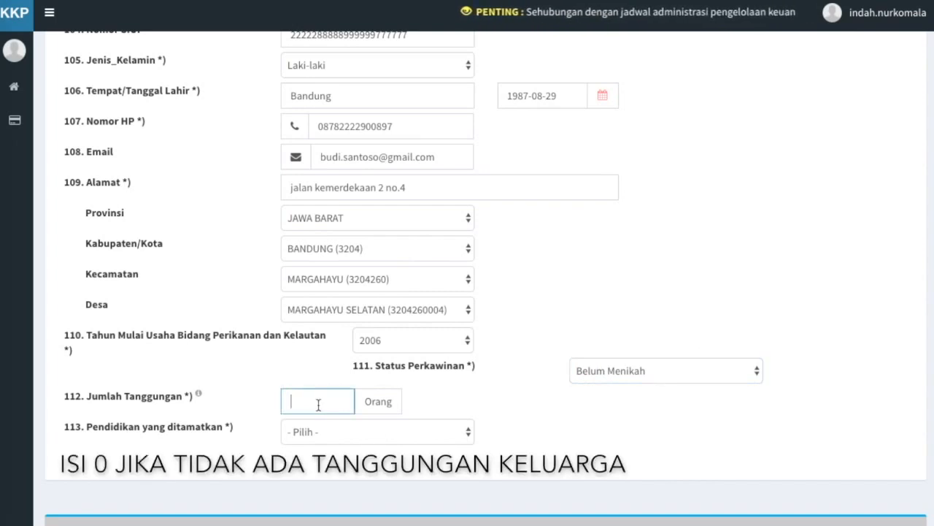
{"action": "type", "text": "0"}
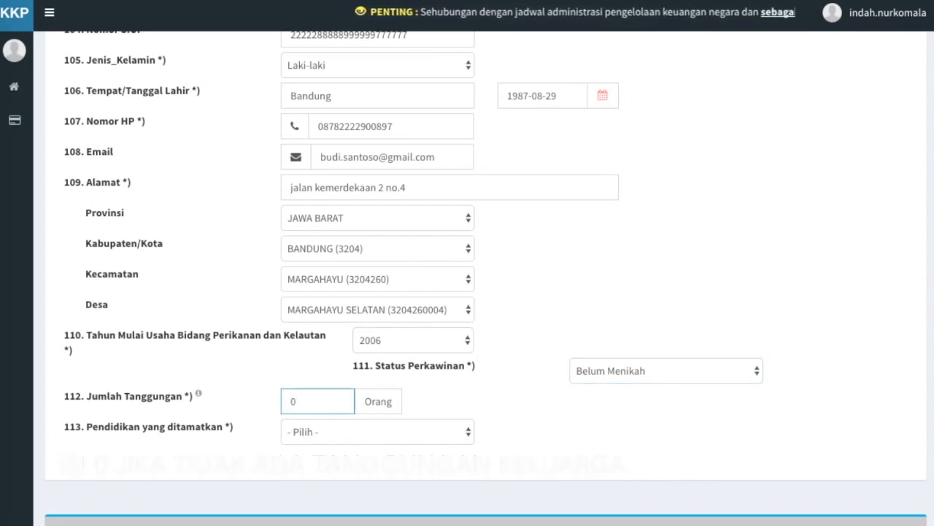
{"action": "left_click", "coordinate": [509, 423]}
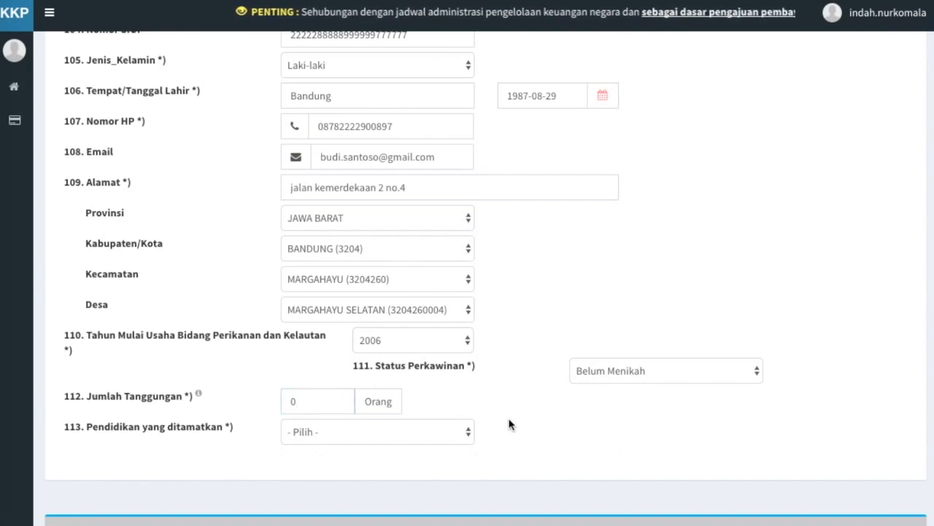
{"action": "left_click", "coordinate": [446, 432]}
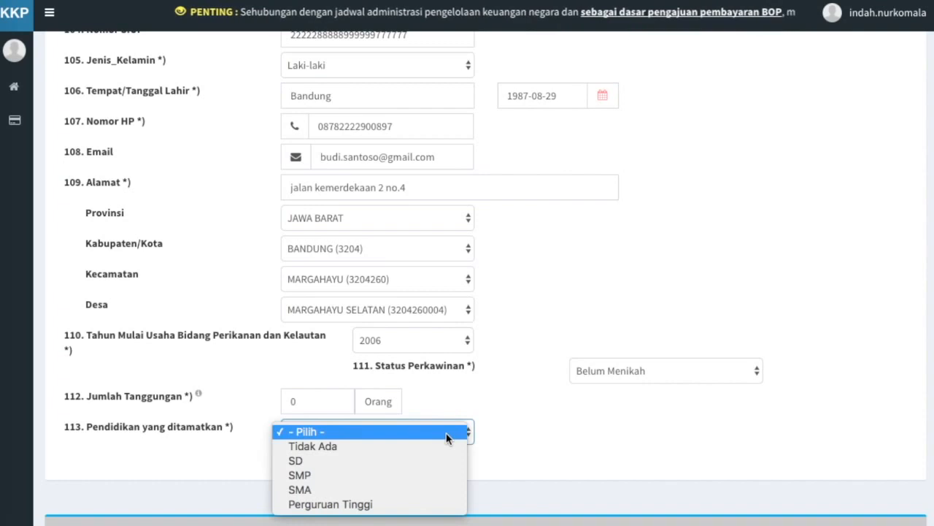
{"action": "left_click", "coordinate": [407, 490]}
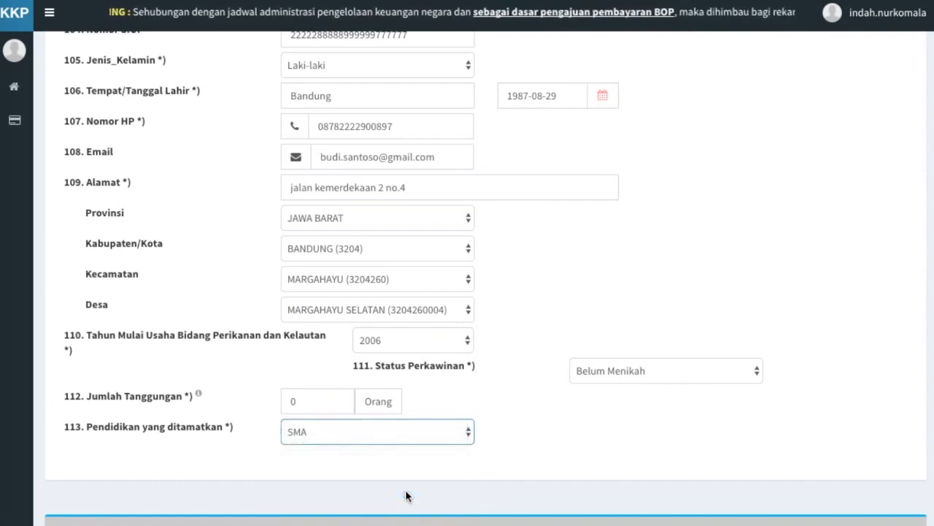
{"action": "left_click", "coordinate": [569, 468]}
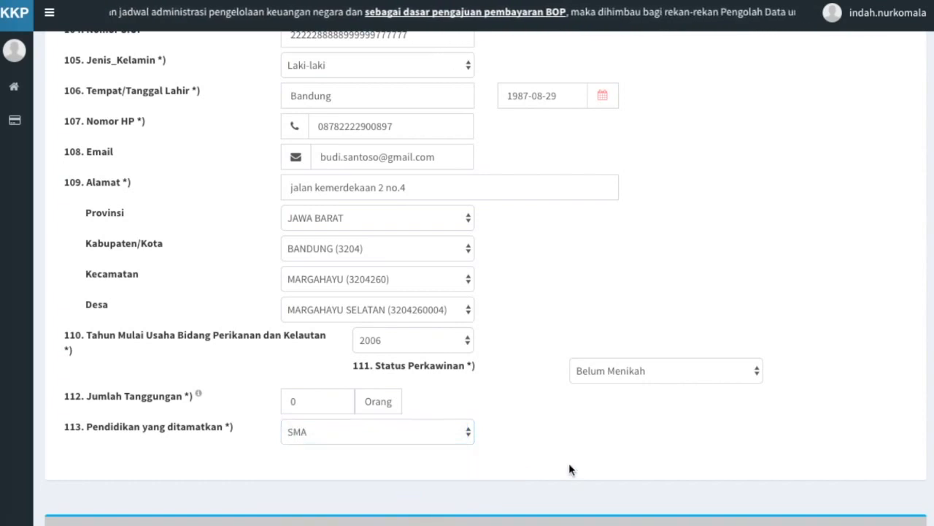
{"action": "scroll", "coordinate": [569, 468], "scroll_direction": "down", "scroll_amount": 1}
{"action": "scroll", "coordinate": [569, 465], "scroll_direction": "down", "scroll_amount": 3}
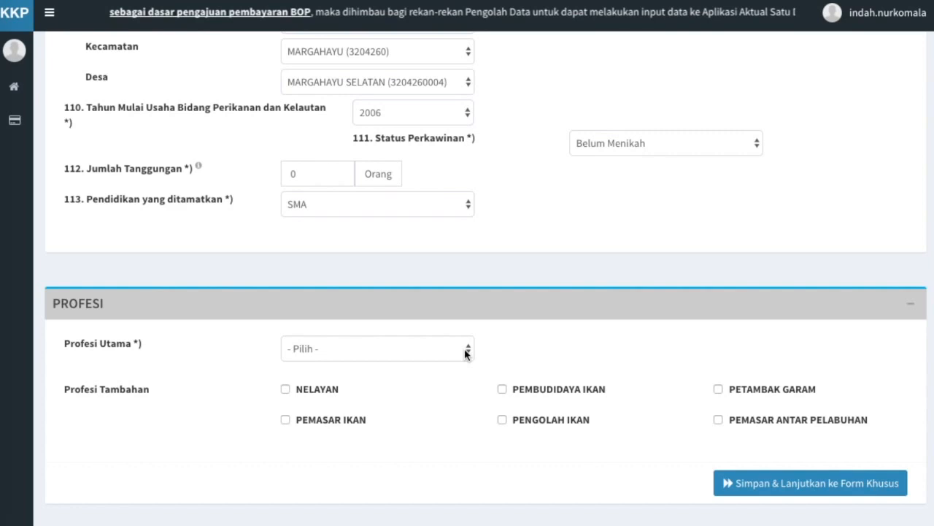
Pick NELAYAN as main profession, tick PEMASAR IKAN and PENGOLAH IKAN, then save and continue.
{"action": "left_click", "coordinate": [467, 352]}
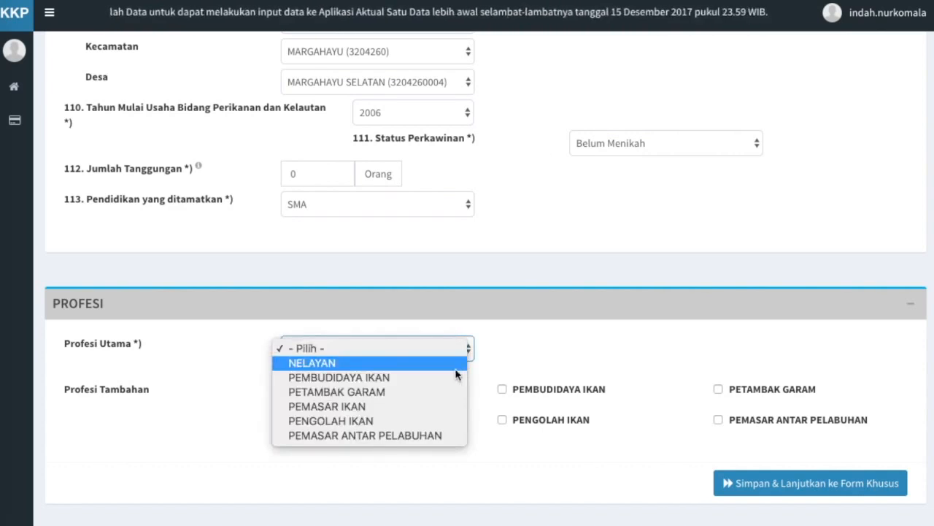
{"action": "left_click", "coordinate": [456, 365]}
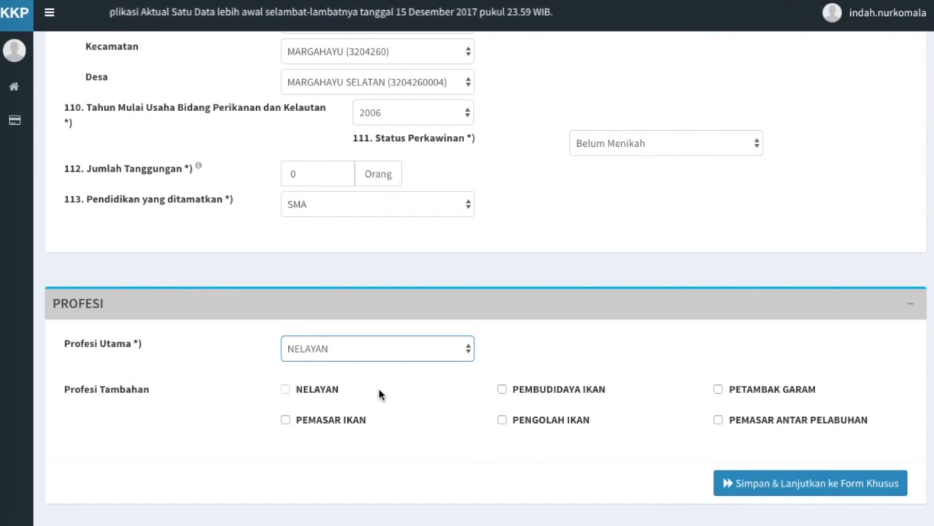
{"action": "left_click", "coordinate": [285, 419]}
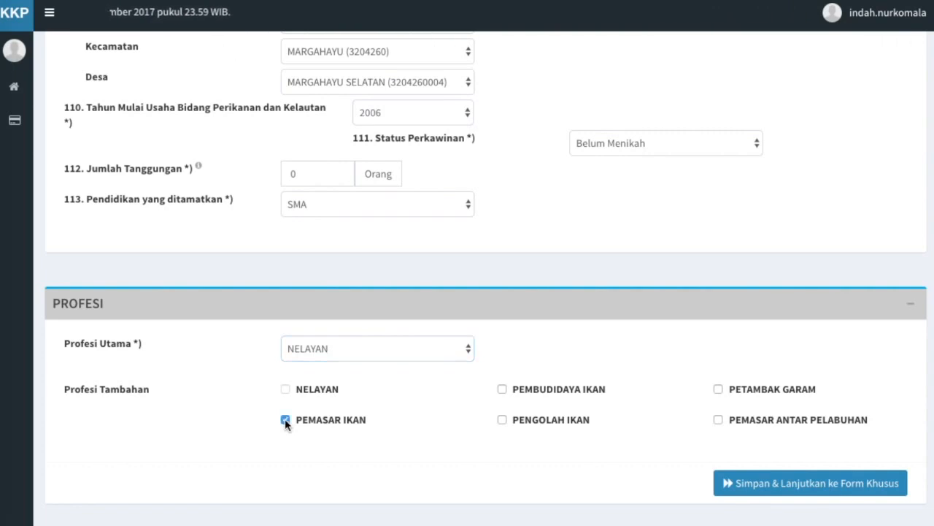
{"action": "left_click", "coordinate": [503, 420]}
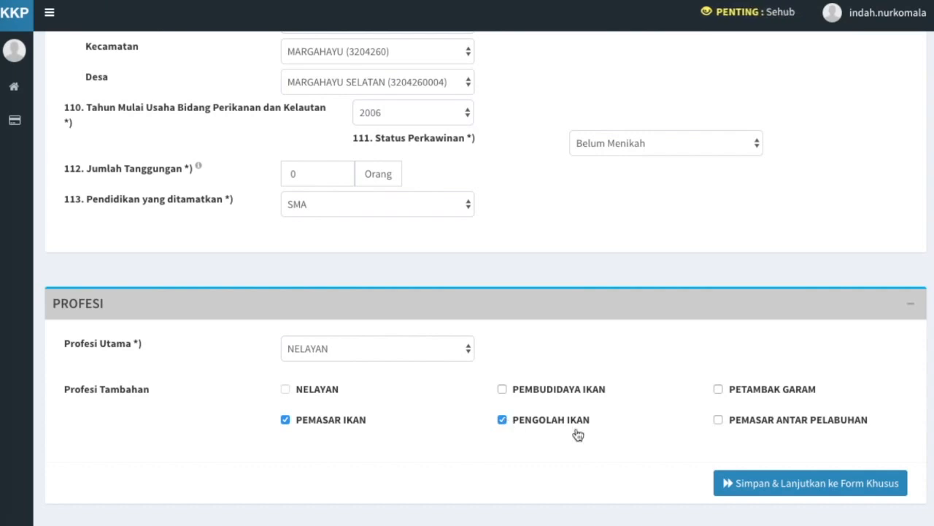
{"action": "left_click", "coordinate": [817, 481]}
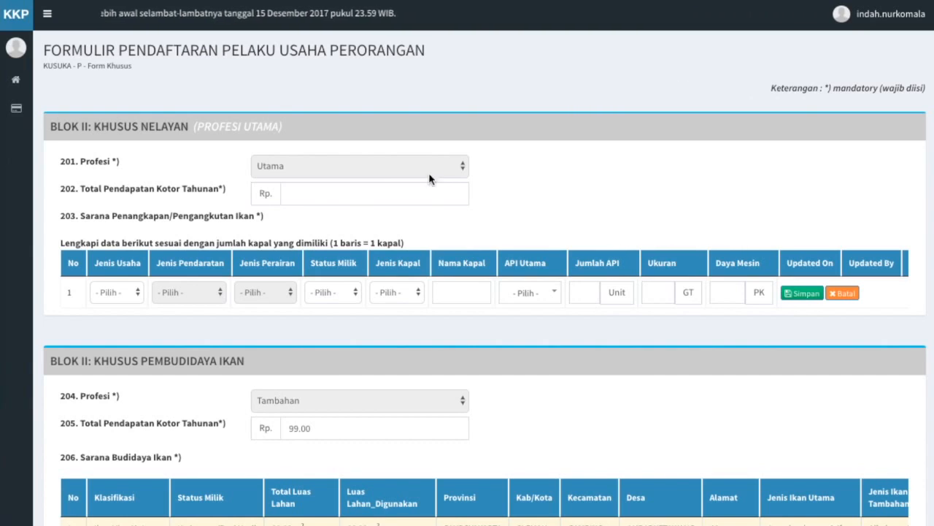
Enter 200000000 in field 202 Total Pendapatan Kotor Tahunan.
{"action": "left_click", "coordinate": [391, 199]}
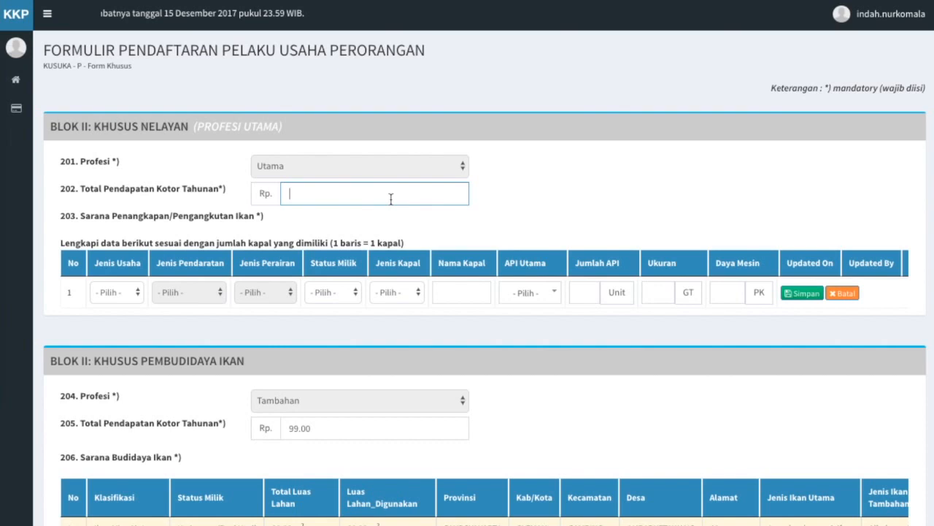
{"action": "type", "text": "200000000"}
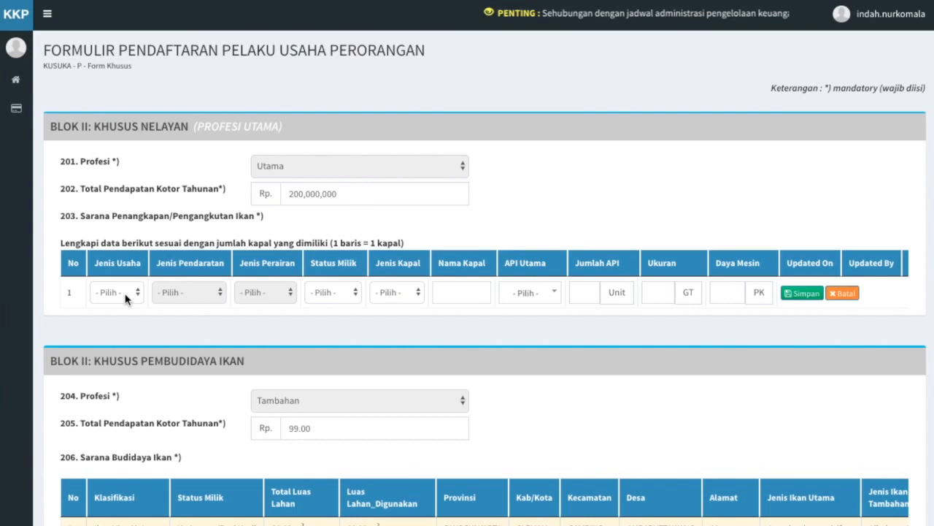
Set the vessel row to Penangkapan Laut, Pelabuhan, Milik Sendiri, Kapal Motor, named Mina Jaya.
{"action": "left_click", "coordinate": [124, 297]}
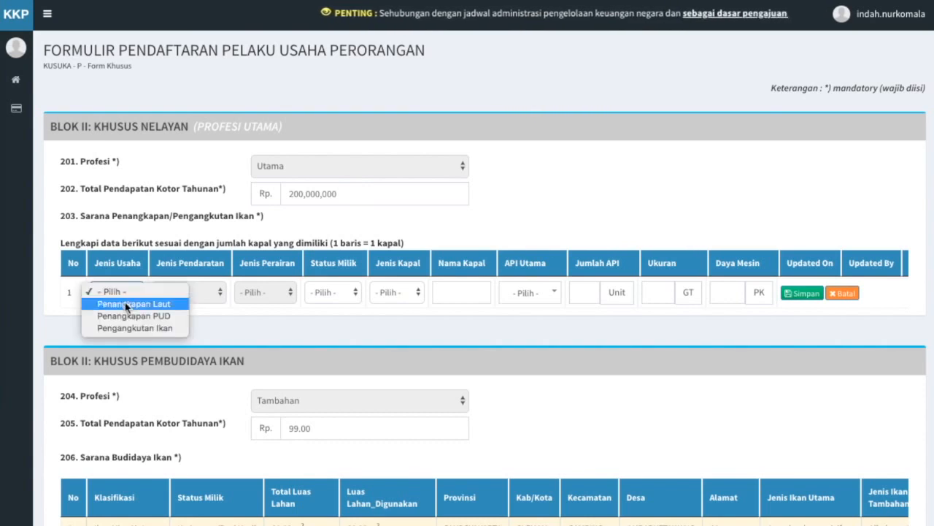
{"action": "left_click", "coordinate": [126, 304]}
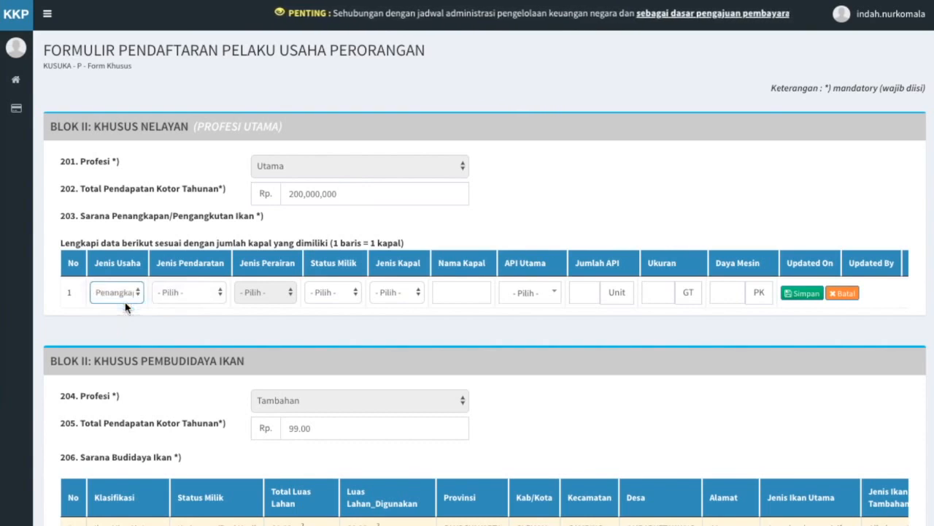
{"action": "left_click", "coordinate": [215, 292]}
{"action": "left_click", "coordinate": [214, 303]}
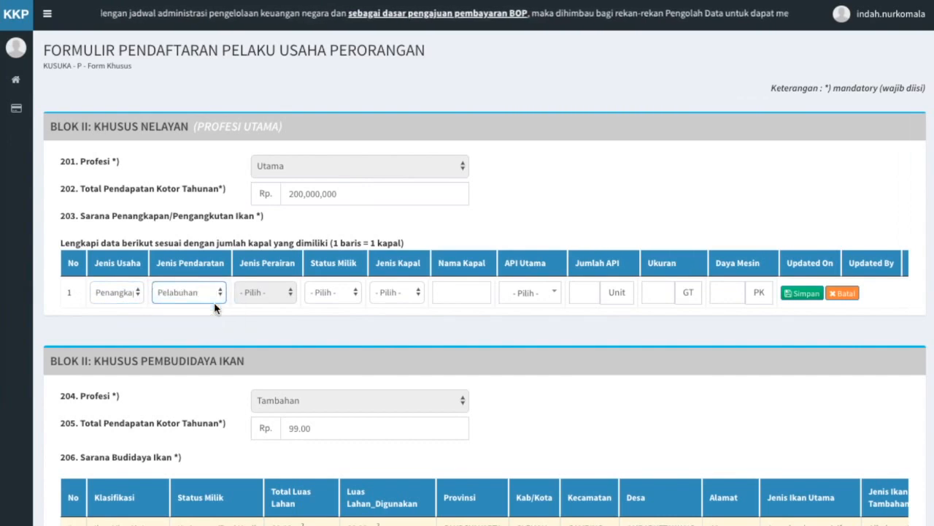
{"action": "left_click", "coordinate": [357, 291]}
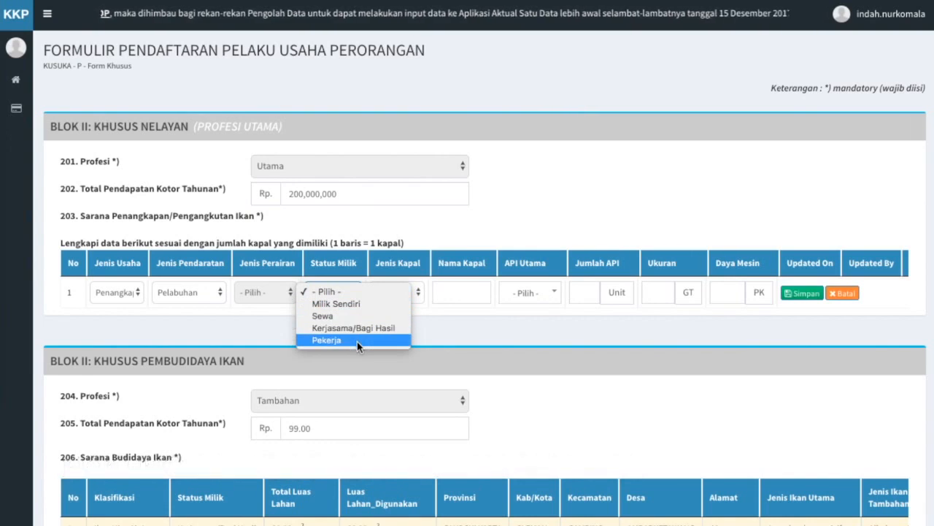
{"action": "left_click", "coordinate": [355, 304]}
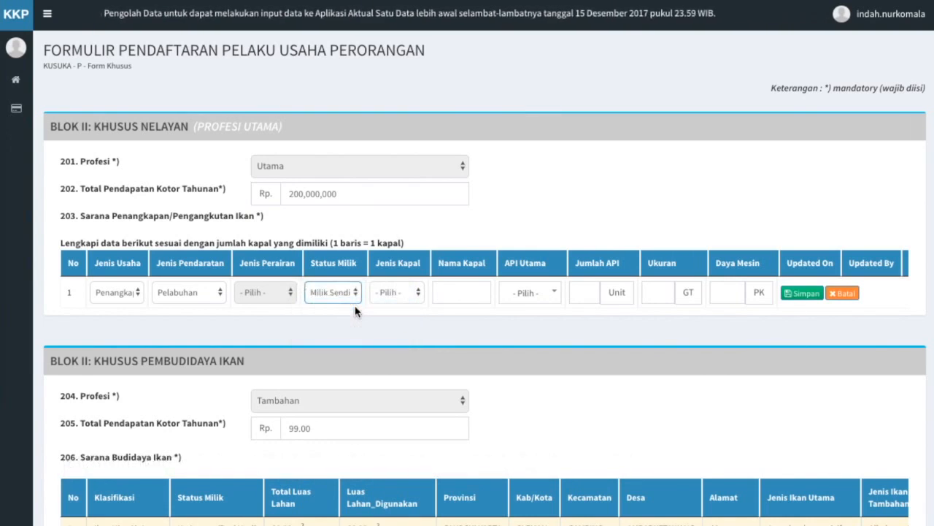
{"action": "left_click", "coordinate": [406, 294]}
{"action": "left_click", "coordinate": [406, 301]}
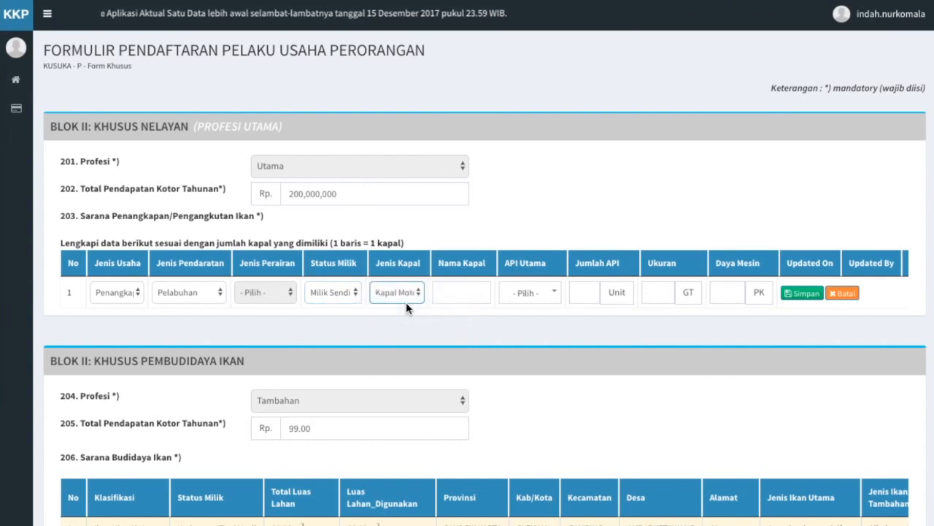
{"action": "left_click", "coordinate": [471, 289]}
{"action": "type", "text": "Mina Jaya"}
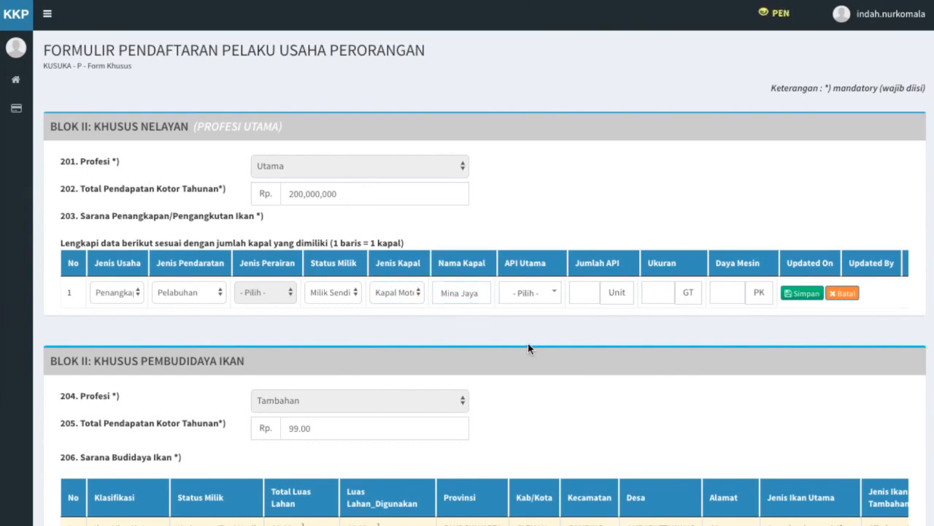
Set main gear Pukat Cincin dengan Satu Kapal, 1 unit, 29 GT and 100 PK.
{"action": "left_click", "coordinate": [554, 297]}
{"action": "left_click", "coordinate": [556, 299]}
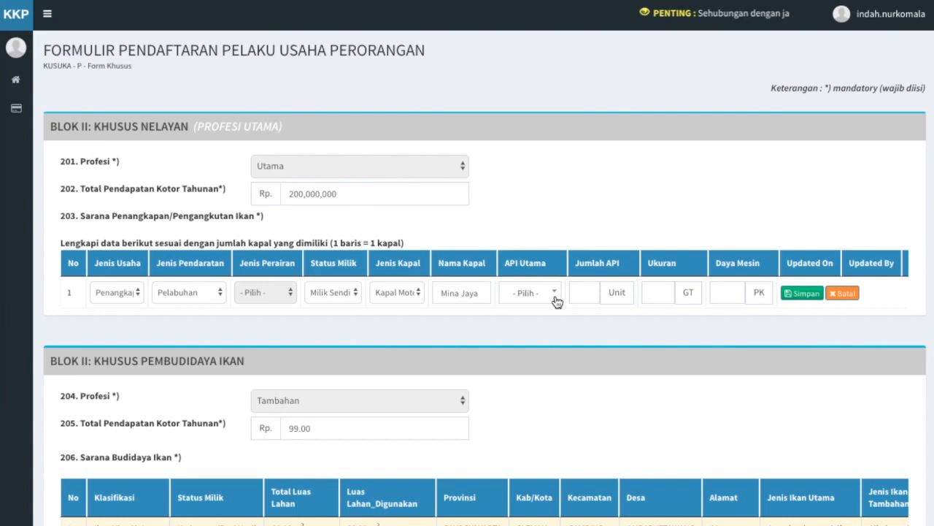
{"action": "left_click", "coordinate": [555, 299]}
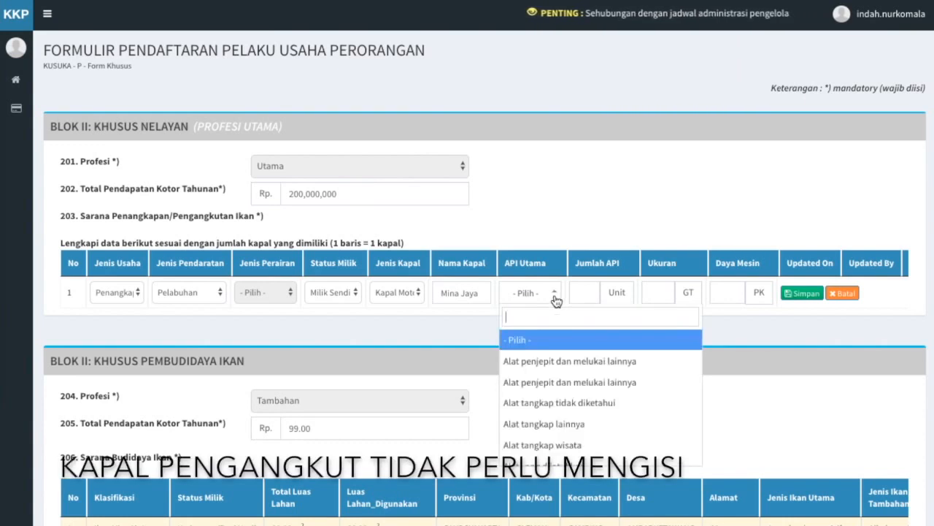
{"action": "type", "text": "pu"}
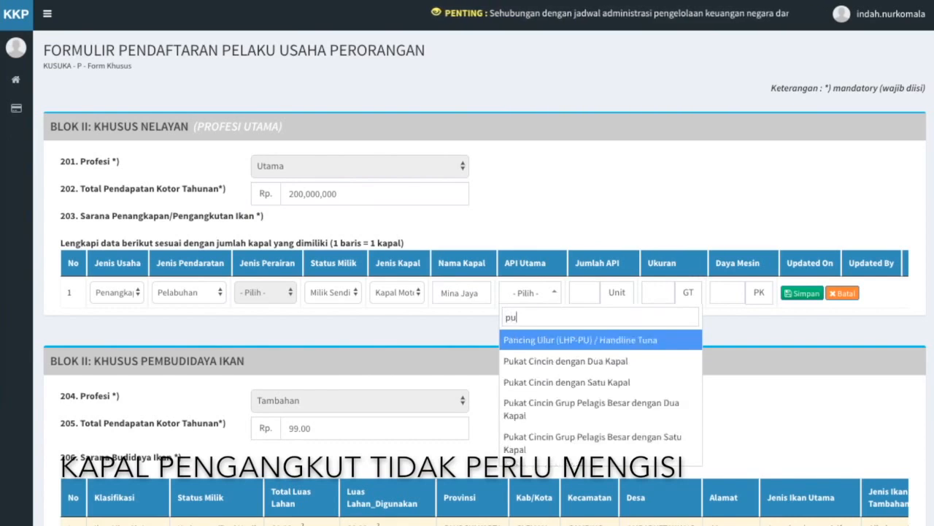
{"action": "type", "text": "kat cin"}
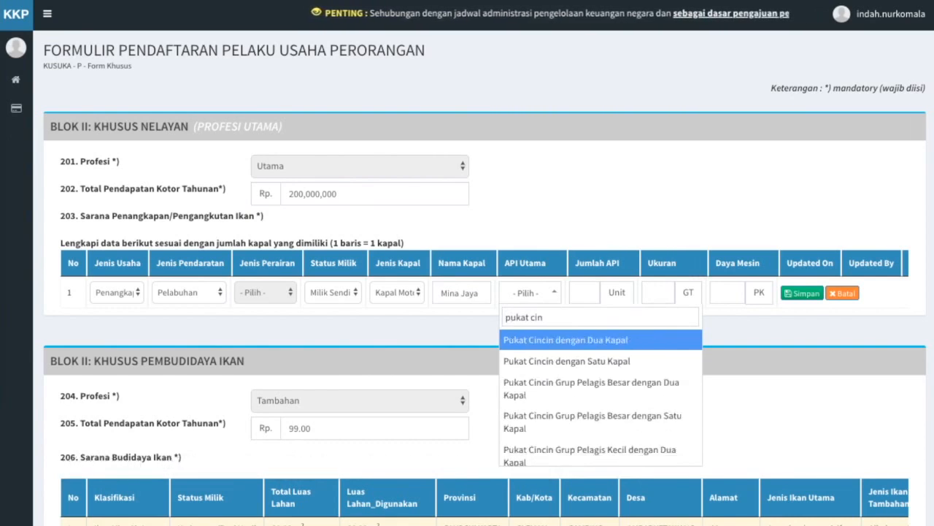
{"action": "left_click", "coordinate": [562, 360]}
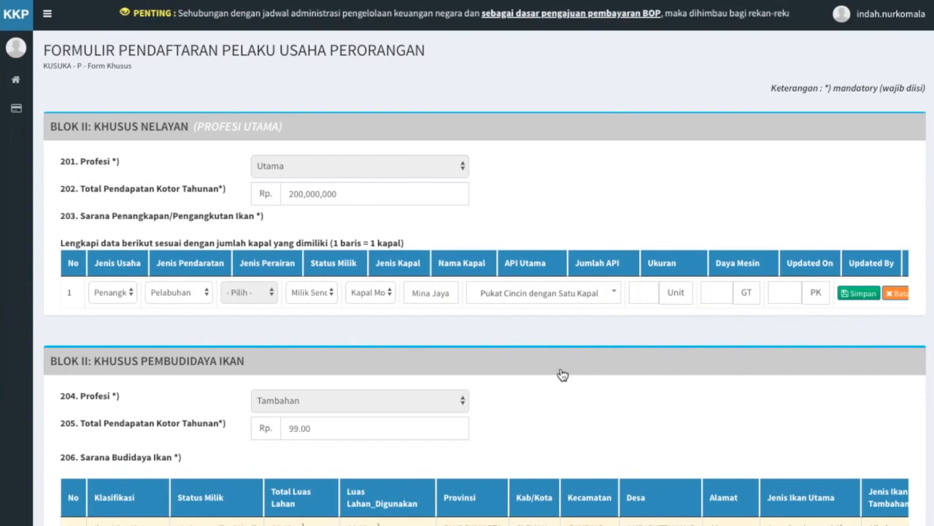
{"action": "left_click", "coordinate": [642, 291]}
{"action": "type", "text": "1"}
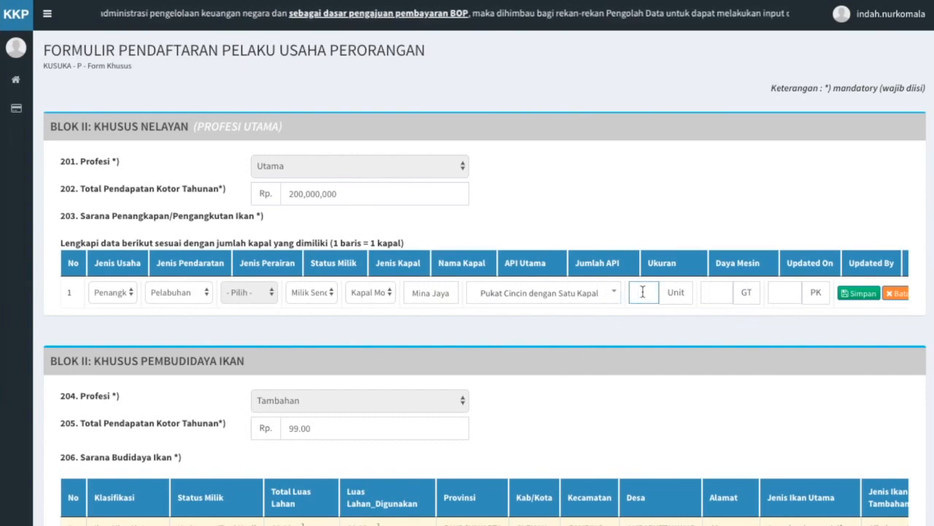
{"action": "left_click", "coordinate": [723, 290]}
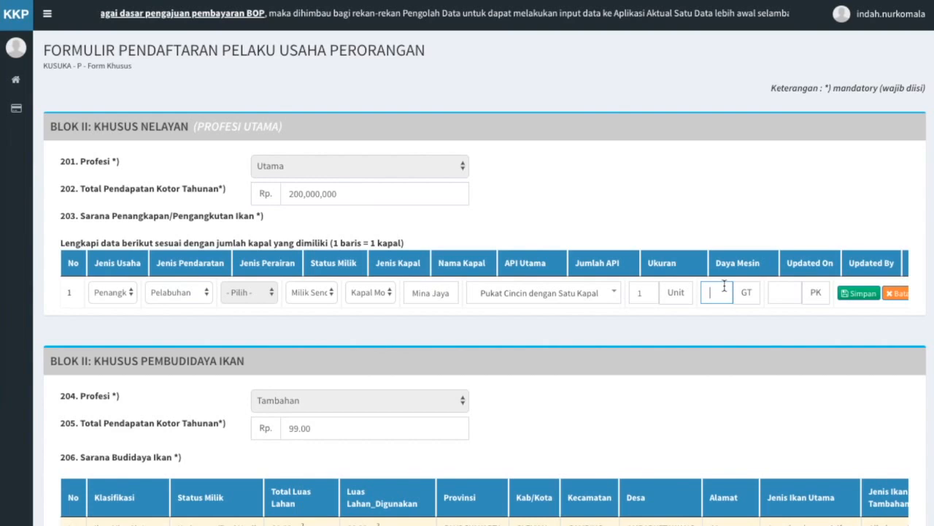
{"action": "type", "text": "29"}
{"action": "left_click", "coordinate": [793, 289]}
{"action": "type", "text": "100"}
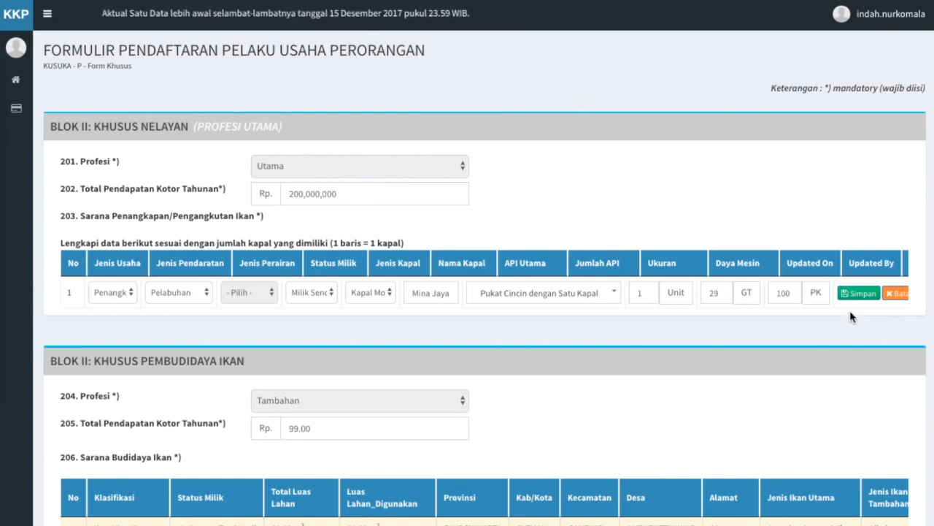
Save the Mina Jaya row, edit its API Utama to Pancing Ulur (LHP-PU) / Handline Tuna, and re-save.
{"action": "left_click", "coordinate": [861, 294]}
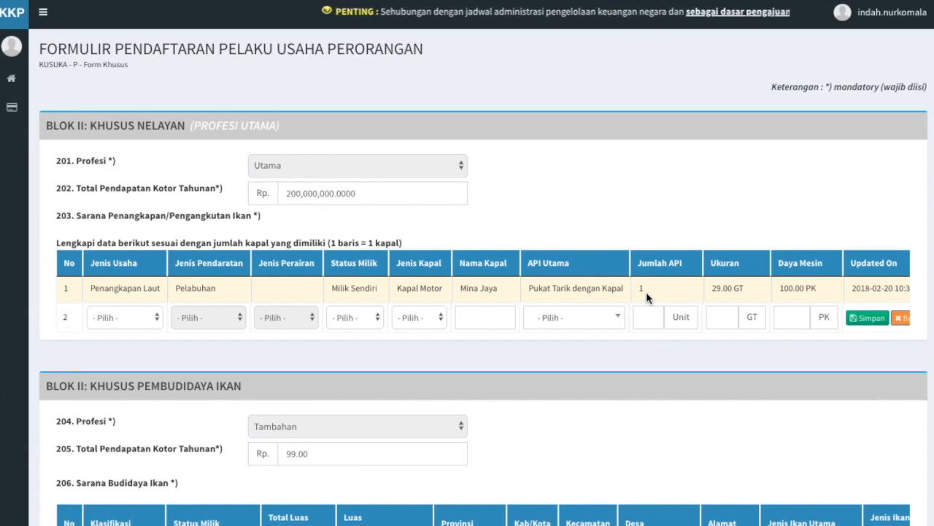
{"action": "scroll", "coordinate": [646, 292], "scroll_direction": "right", "scroll_amount": 5}
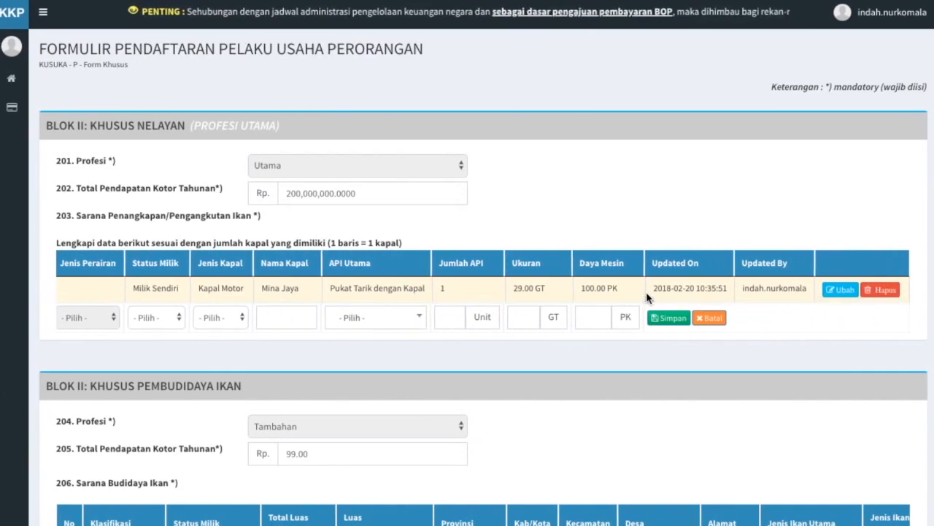
{"action": "left_click", "coordinate": [839, 291]}
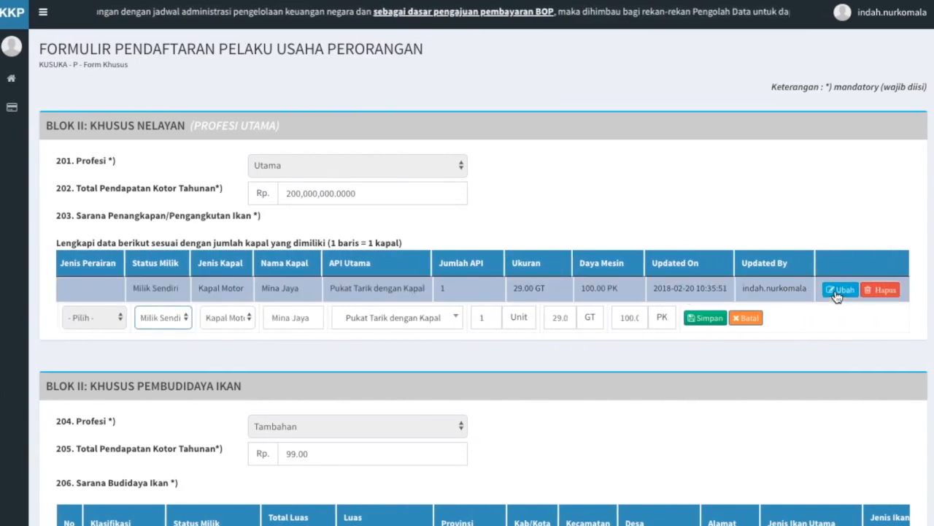
{"action": "left_click", "coordinate": [424, 327]}
{"action": "type", "text": "pancing ul"}
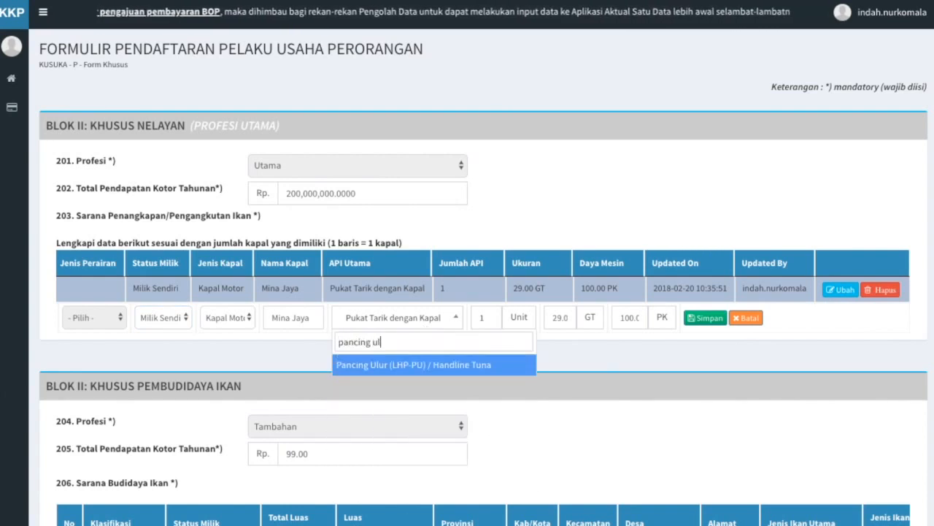
{"action": "left_click", "coordinate": [426, 371]}
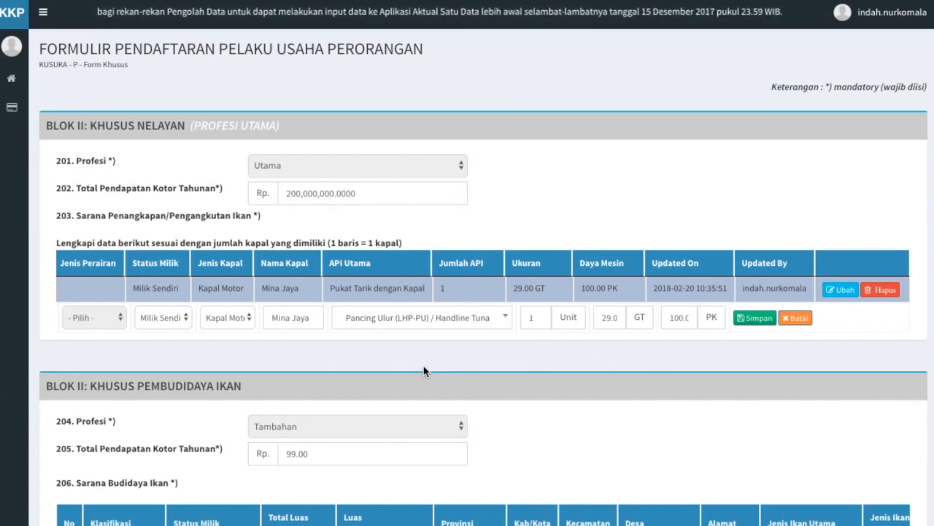
{"action": "left_click", "coordinate": [761, 320]}
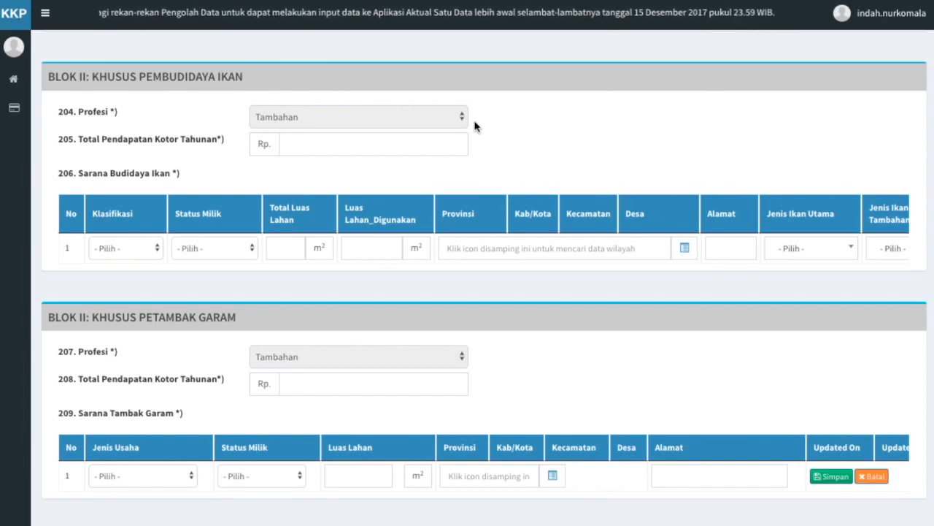
Enter Rp 500,000,000 as the fish farming annual gross income in field 205.
{"action": "left_click", "coordinate": [402, 146]}
{"action": "type", "text": "500,000,000"}
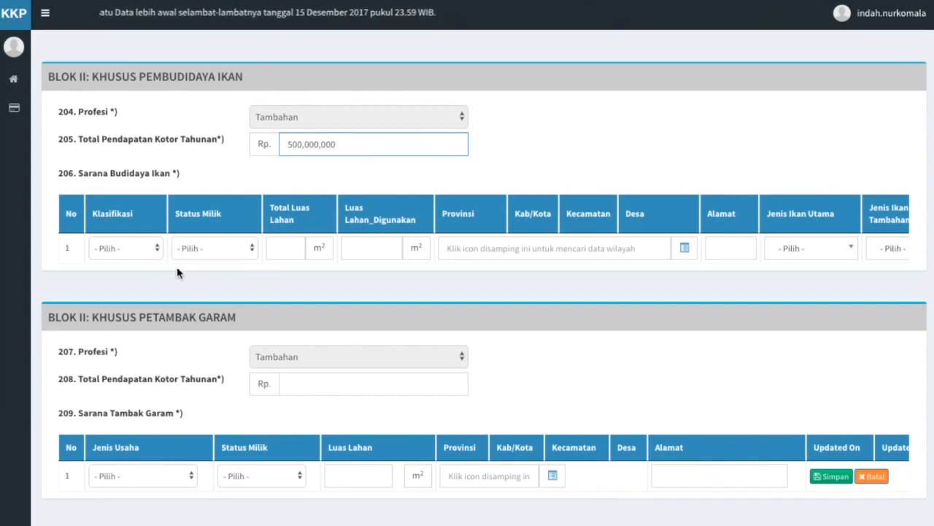
{"action": "left_click", "coordinate": [155, 268]}
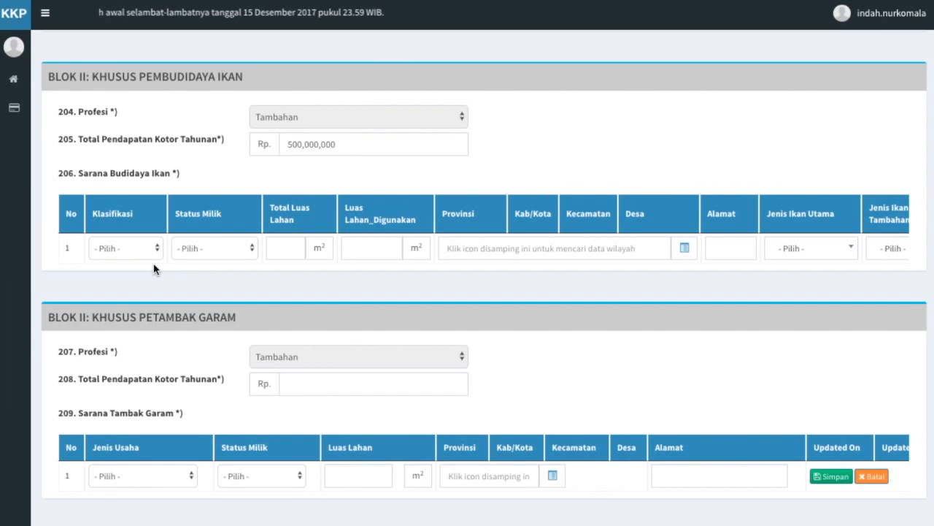
Make the farm row a self-owned Karamba of 10,000 m², with 7,000 m² in use.
{"action": "left_click", "coordinate": [148, 251]}
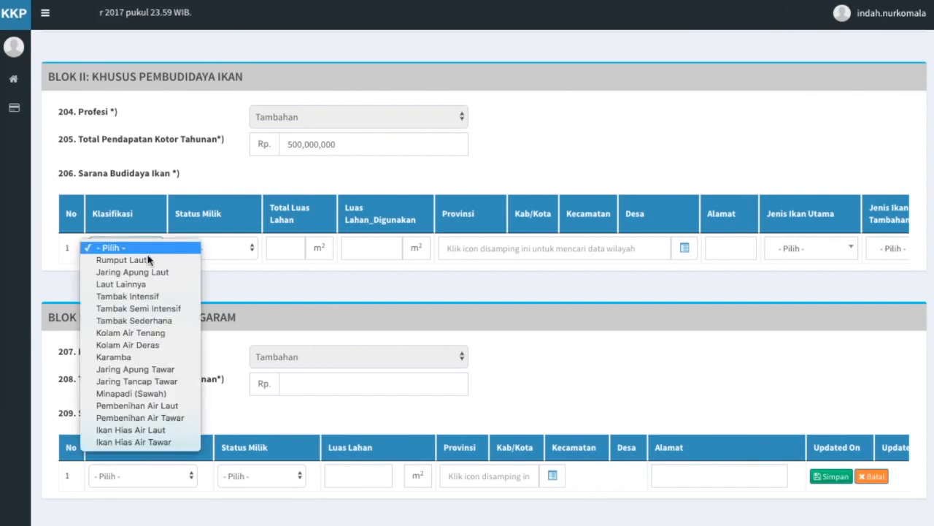
{"action": "left_click", "coordinate": [113, 357]}
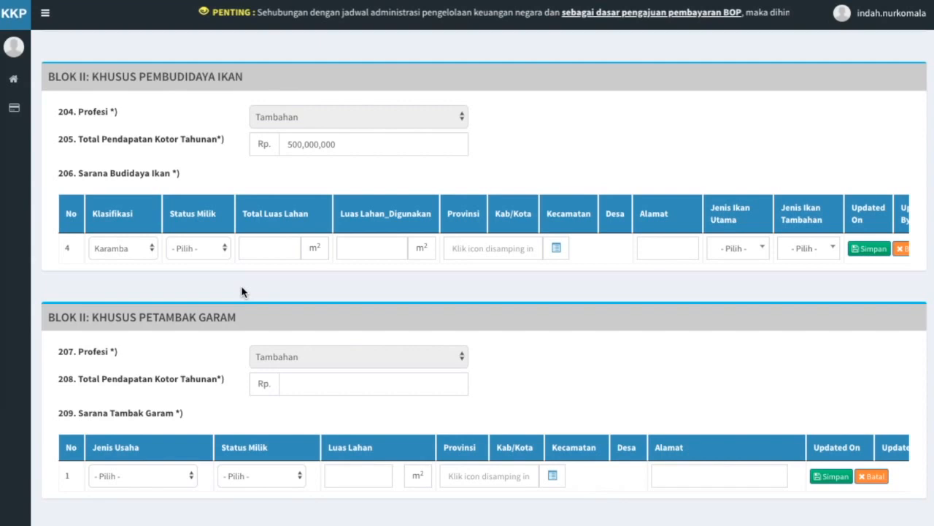
{"action": "left_click", "coordinate": [218, 251]}
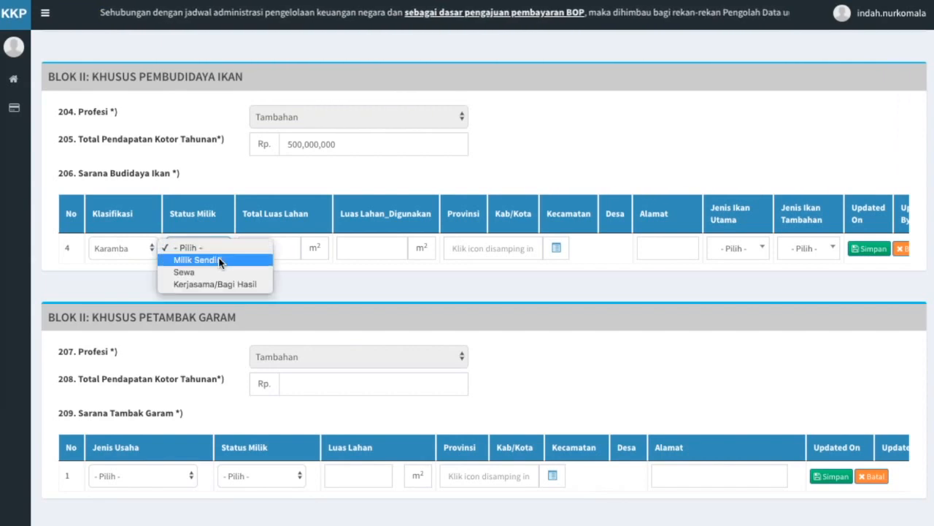
{"action": "left_click", "coordinate": [219, 259]}
{"action": "left_click", "coordinate": [276, 253]}
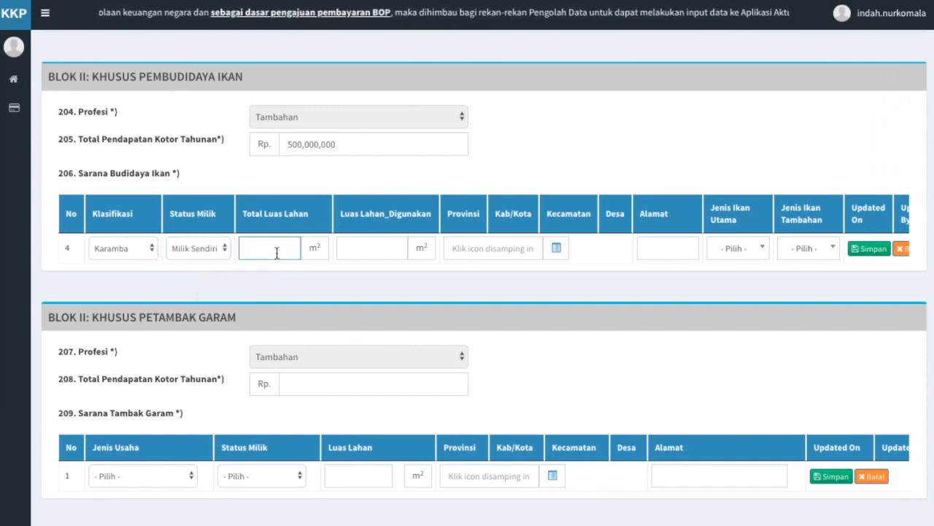
{"action": "type", "text": "100000"}
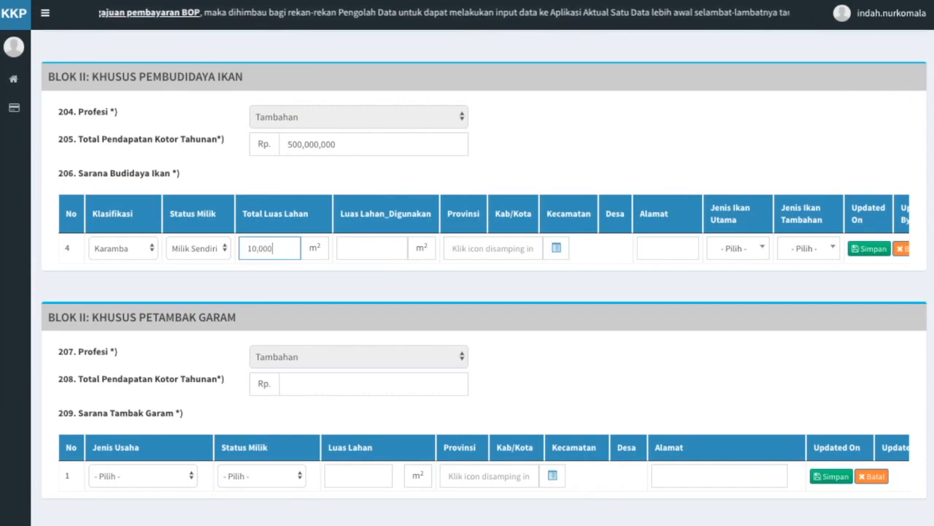
{"action": "left_click", "coordinate": [367, 247]}
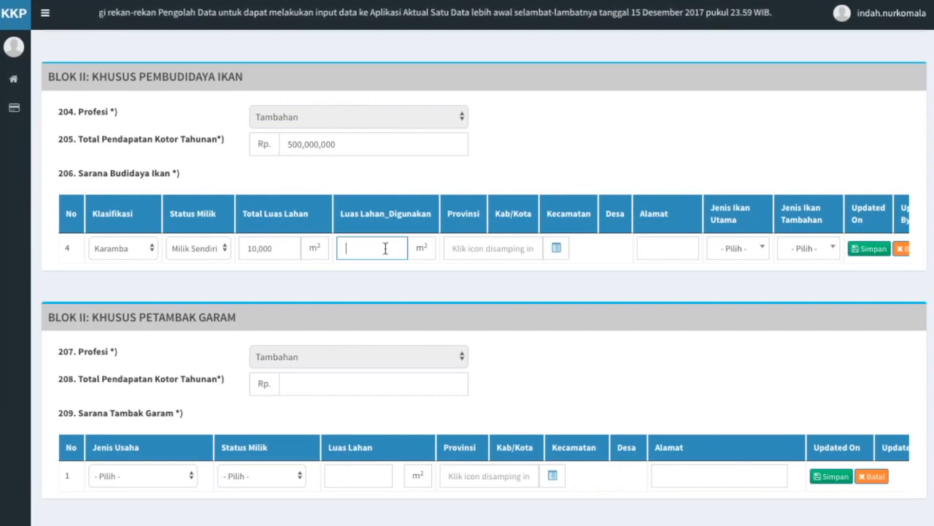
{"action": "type", "text": "7"}
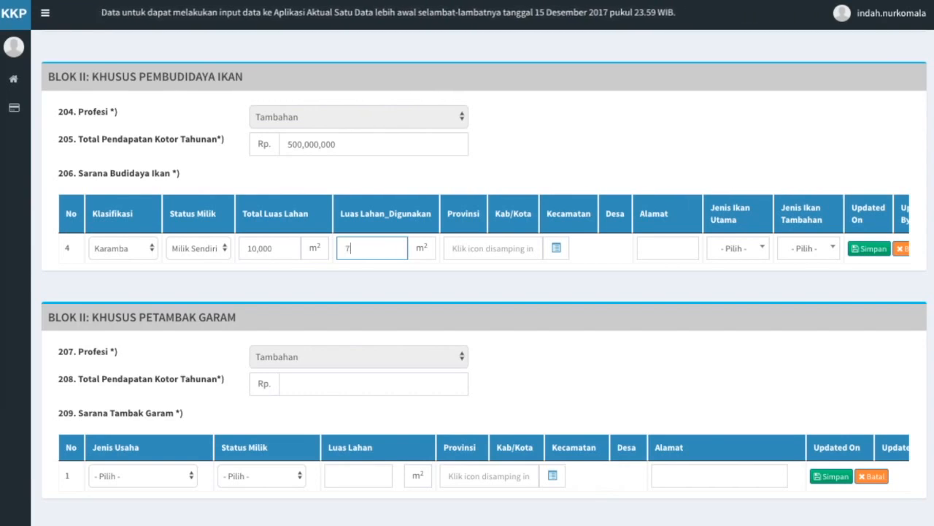
{"action": "type", "text": ",000"}
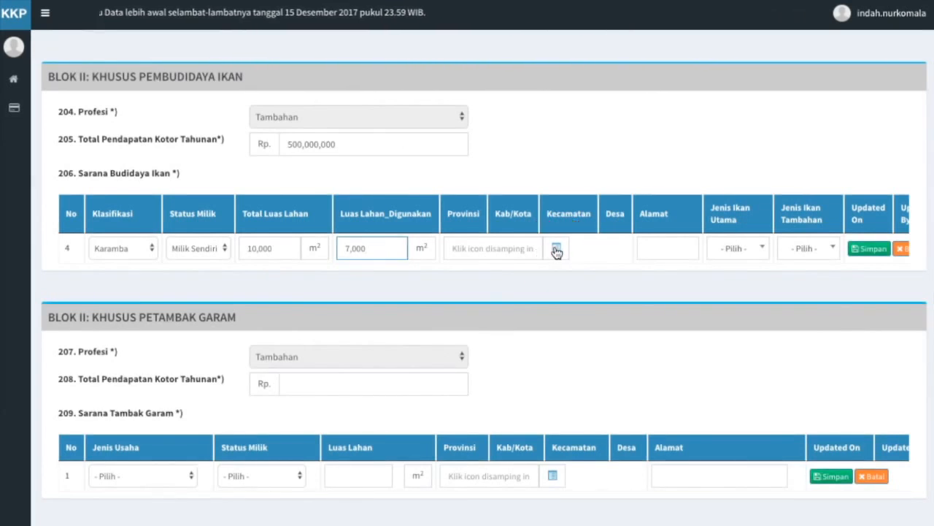
Search 'aceh barat' under ACEH and set the Karamba row's location to Desa Alue Bakong, Bubon.
{"action": "left_click", "coordinate": [556, 250]}
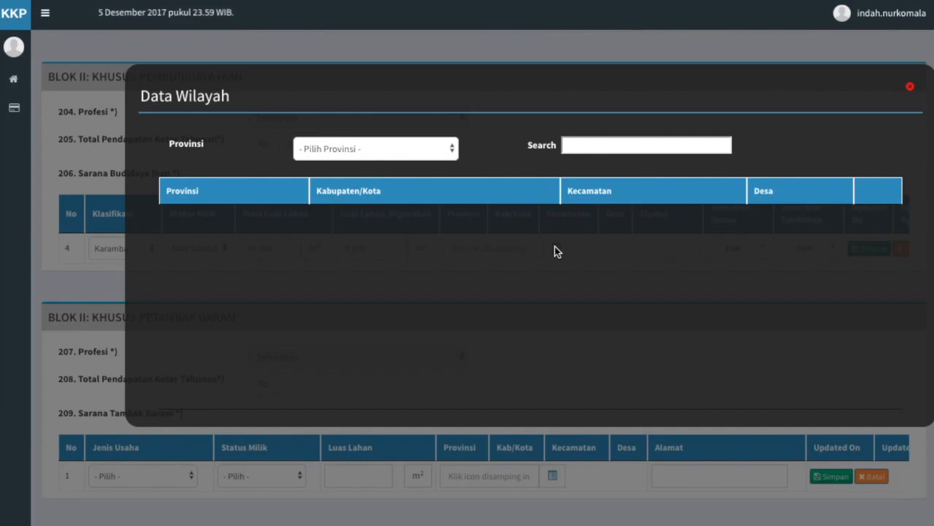
{"action": "left_click", "coordinate": [447, 152]}
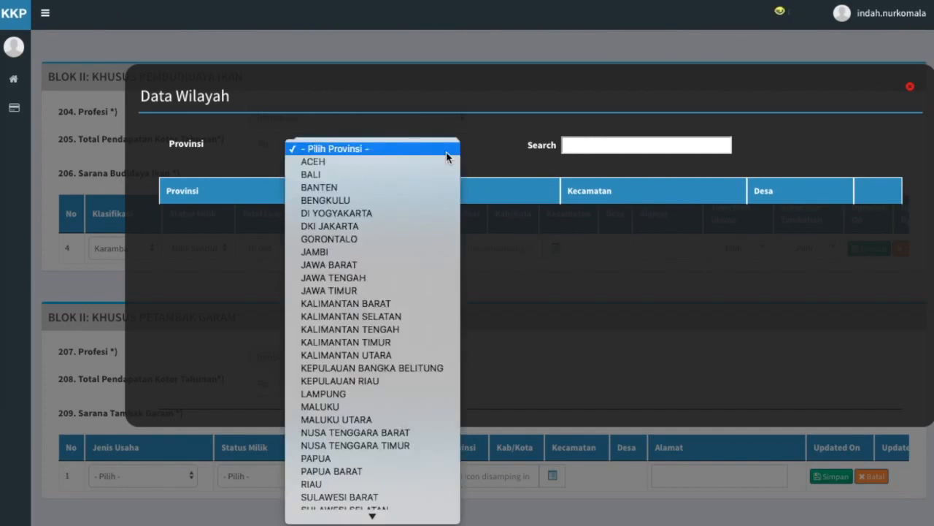
{"action": "left_click", "coordinate": [446, 159]}
{"action": "left_click", "coordinate": [590, 146]}
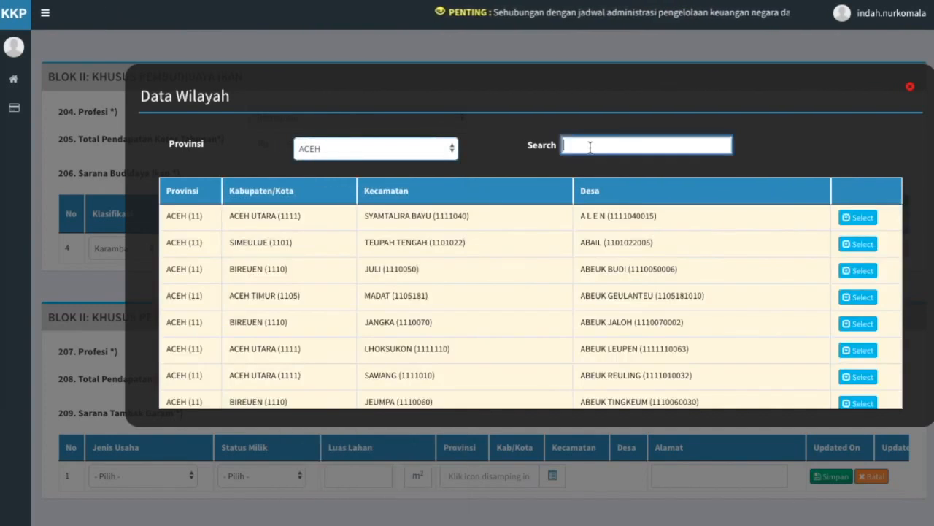
{"action": "type", "text": "aceh b"}
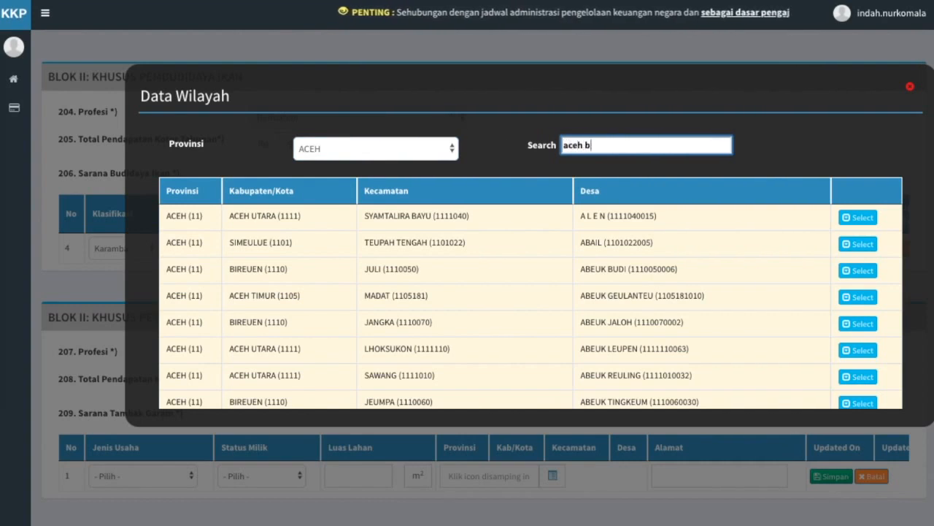
{"action": "type", "text": "arat"}
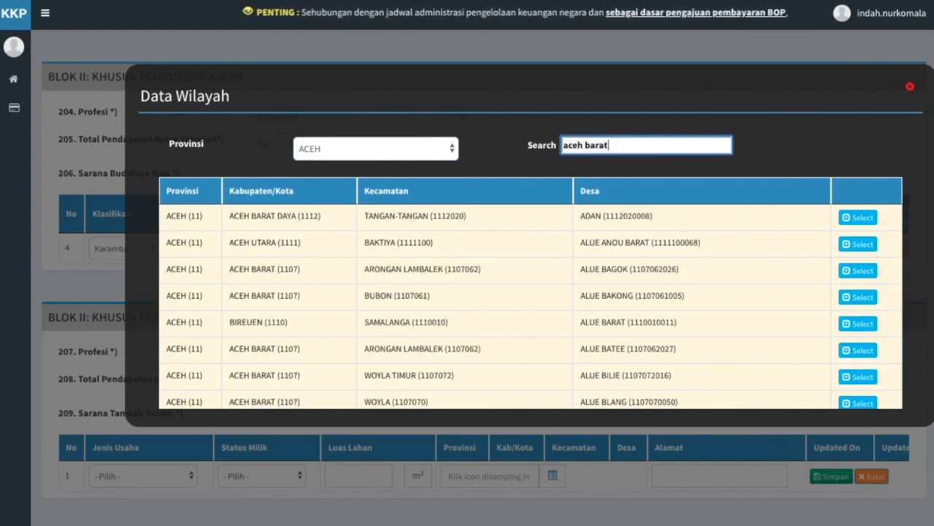
{"action": "left_click", "coordinate": [867, 304]}
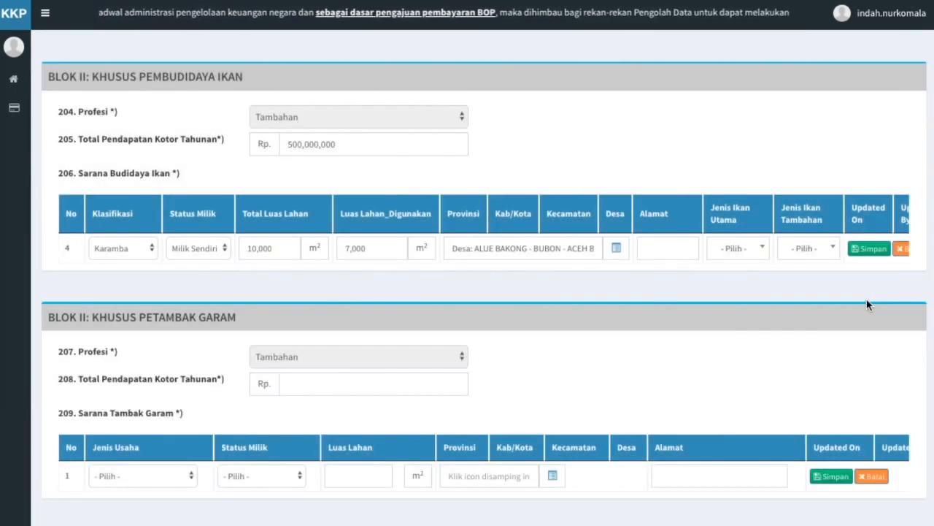
Give the Karamba row the address 'Tanjung Karang RT 02 RW 03', main fish Bandeng, extra fish Lele, and save it.
{"action": "left_click", "coordinate": [678, 247]}
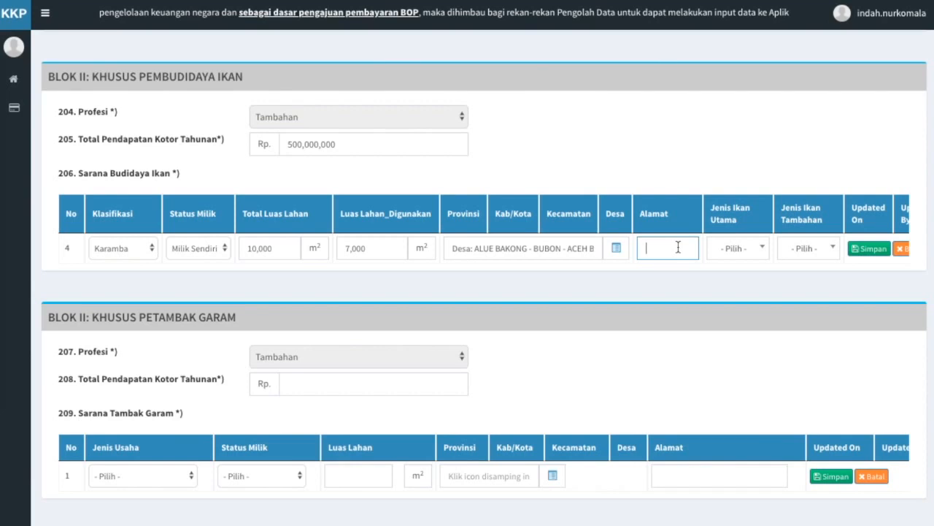
{"action": "type", "text": "Tanjung Karang"}
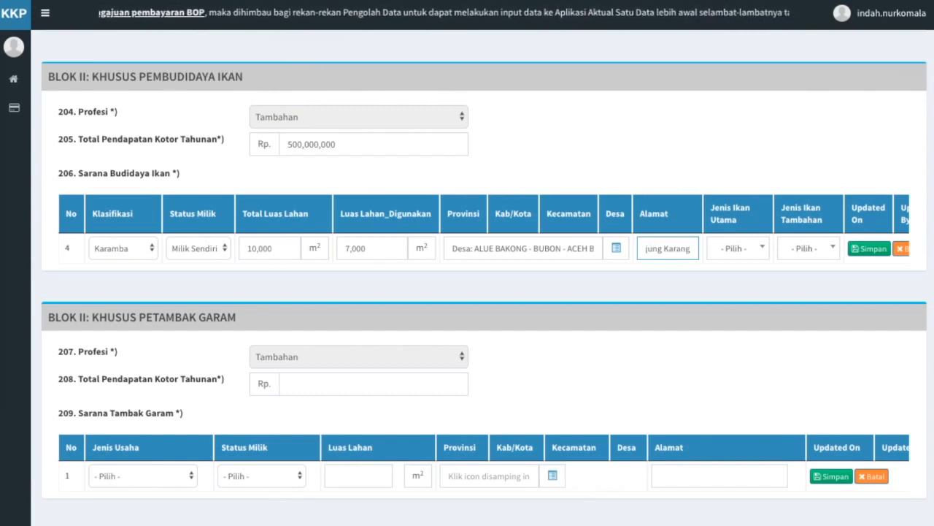
{"action": "type", "text": " RT 02 RW 03"}
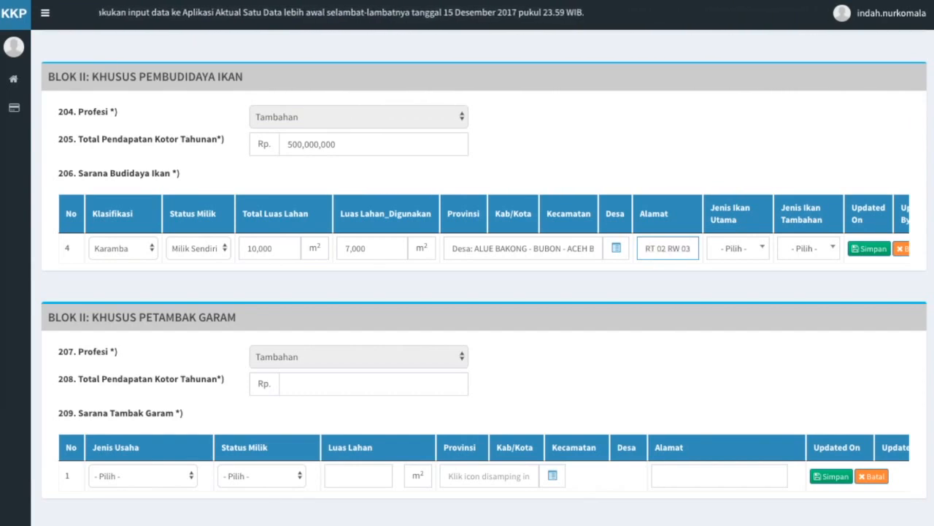
{"action": "left_click", "coordinate": [762, 251]}
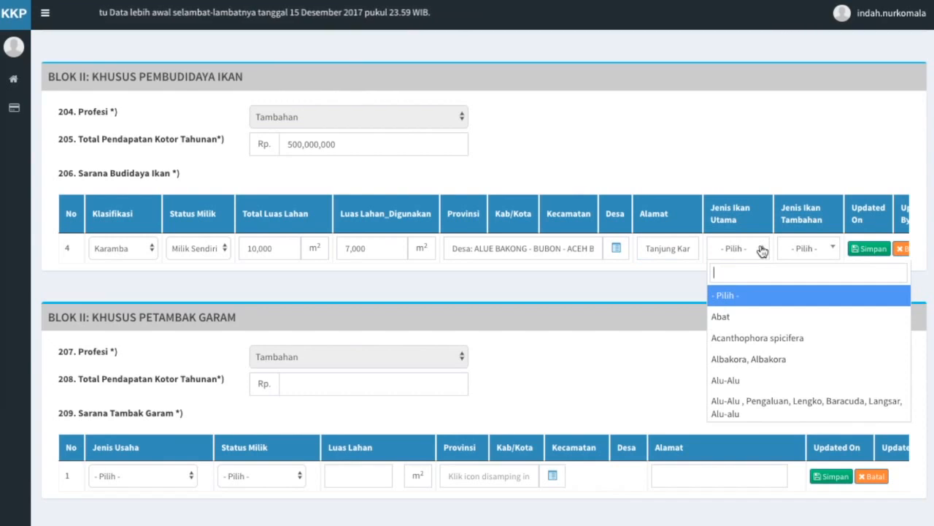
{"action": "type", "text": "bande"}
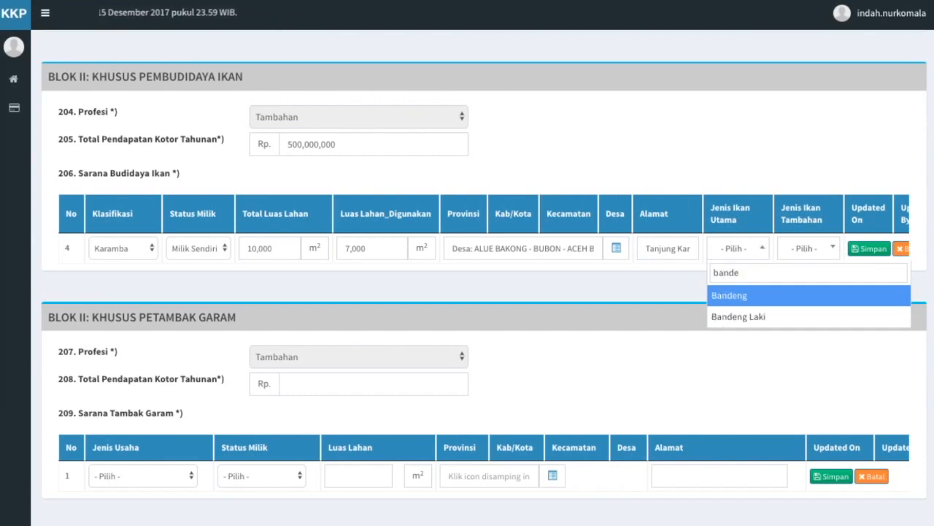
{"action": "left_click", "coordinate": [754, 297]}
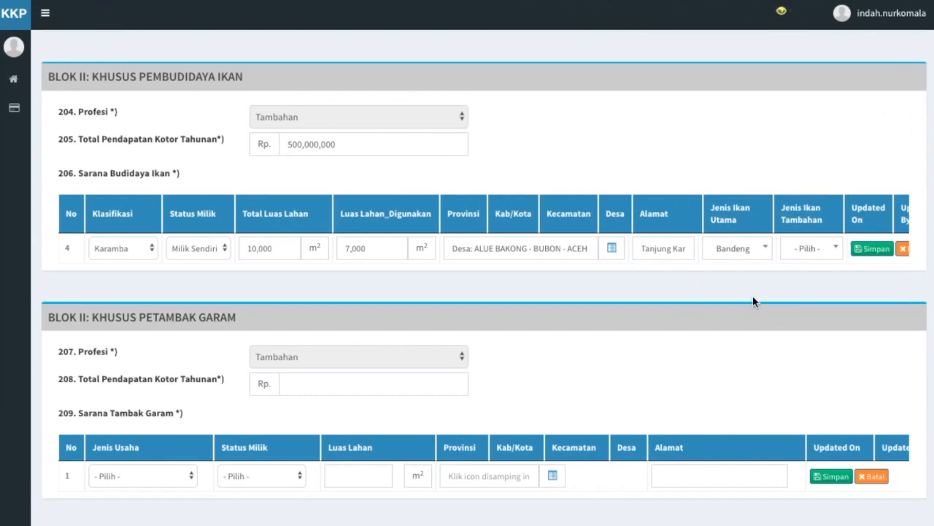
{"action": "left_click", "coordinate": [835, 249]}
{"action": "type", "text": "lele"}
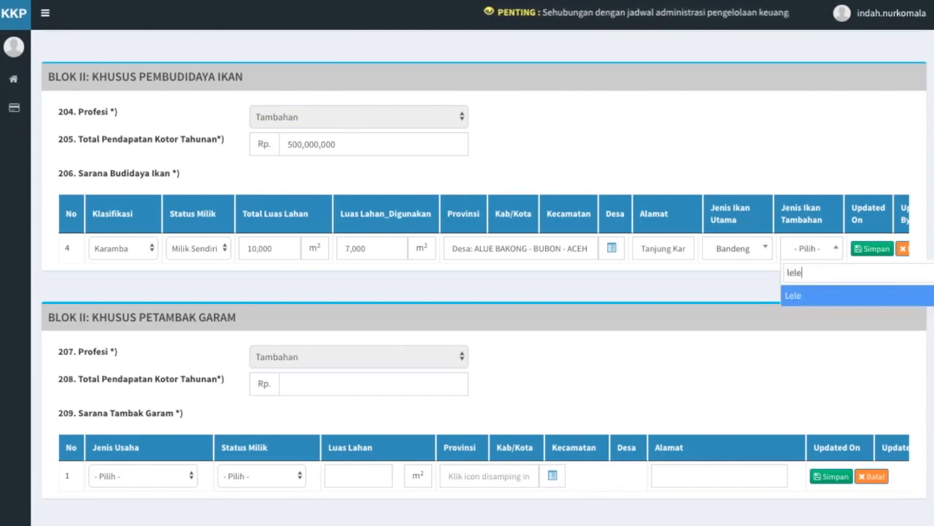
{"action": "left_click", "coordinate": [828, 301]}
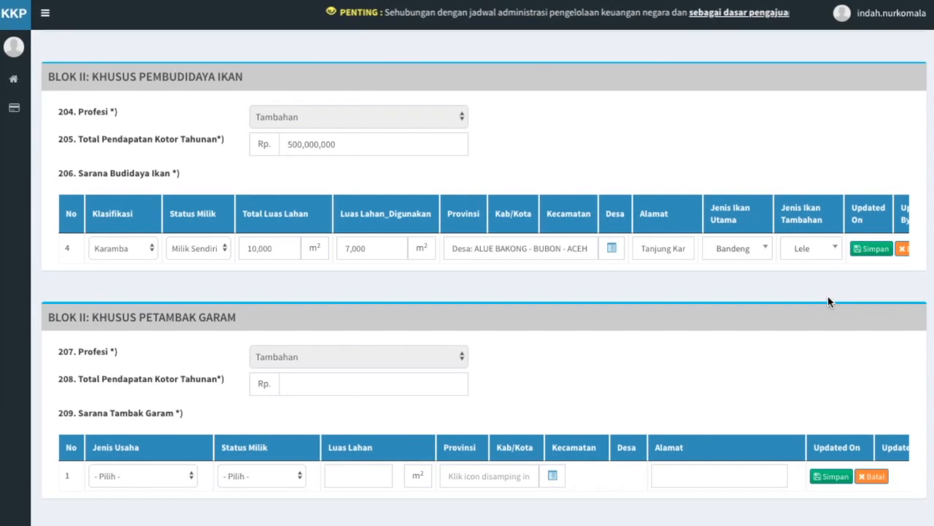
{"action": "left_click", "coordinate": [882, 252]}
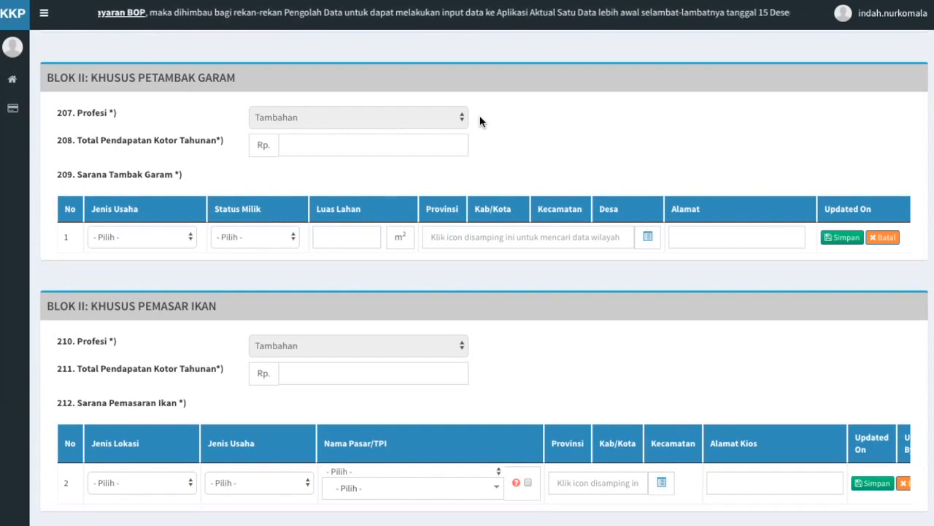
Enter Rp 80,000,000 in field 208 of the Blok II Petambak Garam section.
{"action": "left_click", "coordinate": [416, 143]}
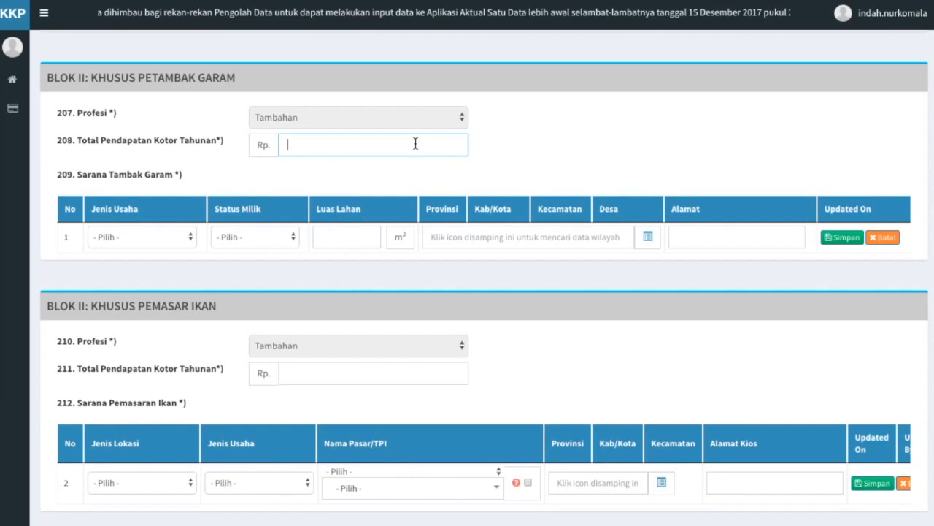
{"action": "type", "text": "80000000"}
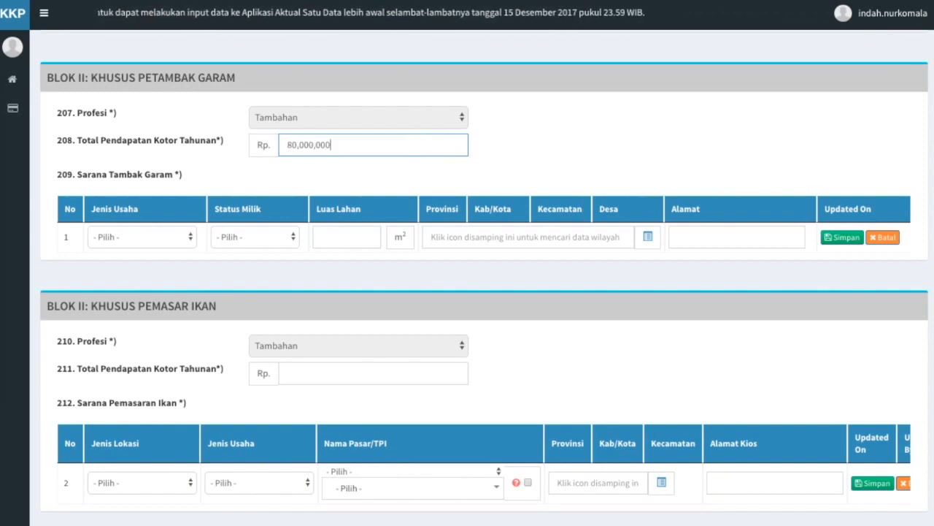
{"action": "left_click", "coordinate": [410, 175]}
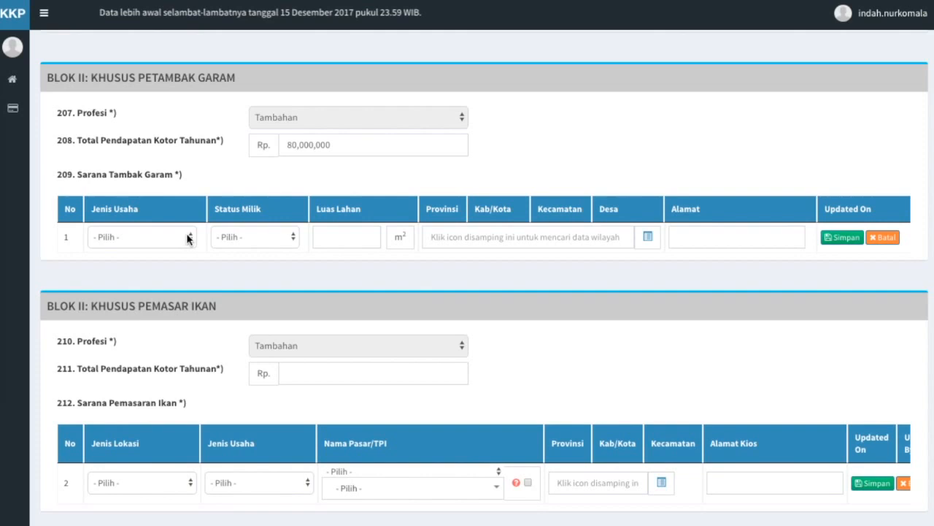
Set the salt-pond row to Tambak Garam, Milik Sendiri, 3,000 m², and open its Desa lookup.
{"action": "left_click", "coordinate": [187, 237]}
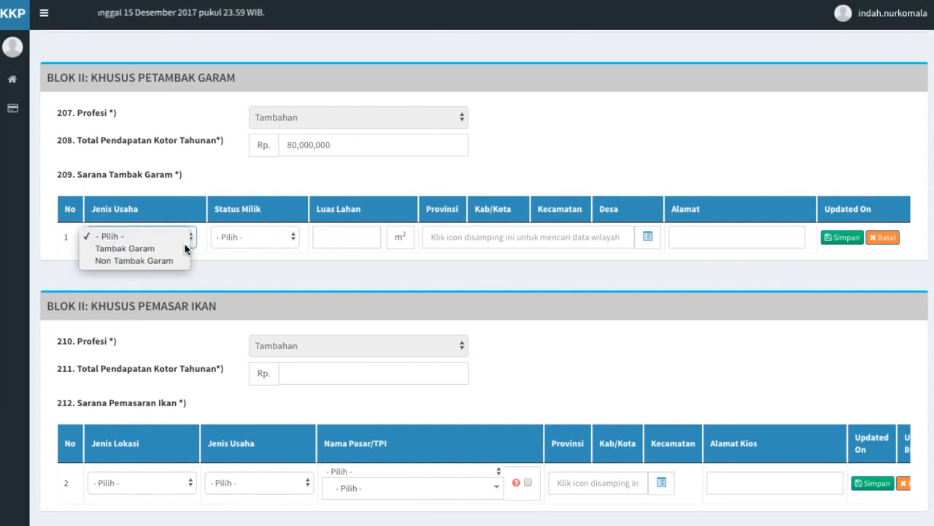
{"action": "left_click", "coordinate": [186, 249]}
{"action": "left_click", "coordinate": [292, 235]}
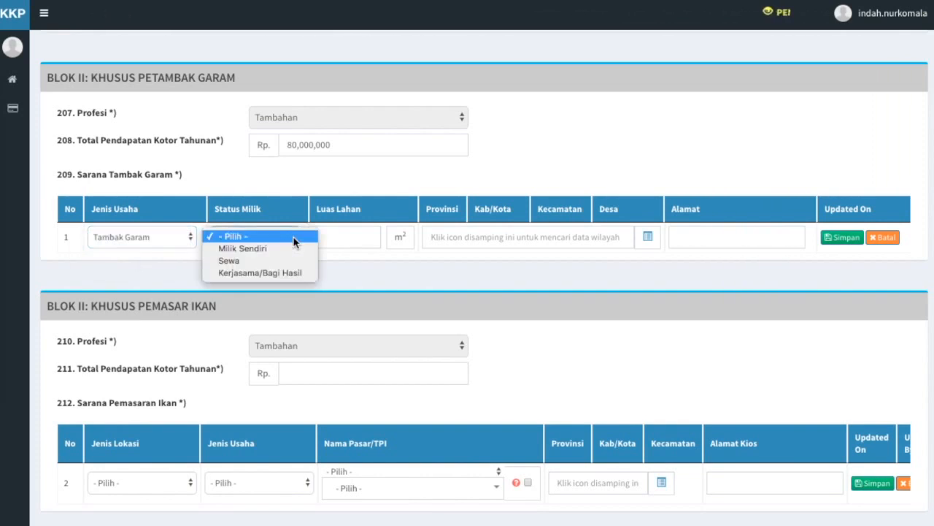
{"action": "left_click", "coordinate": [293, 248]}
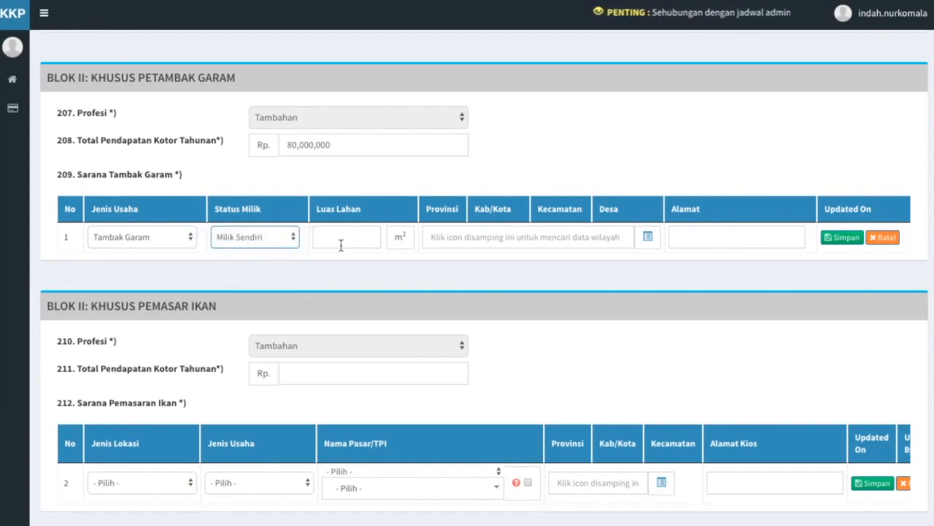
{"action": "left_click", "coordinate": [363, 234]}
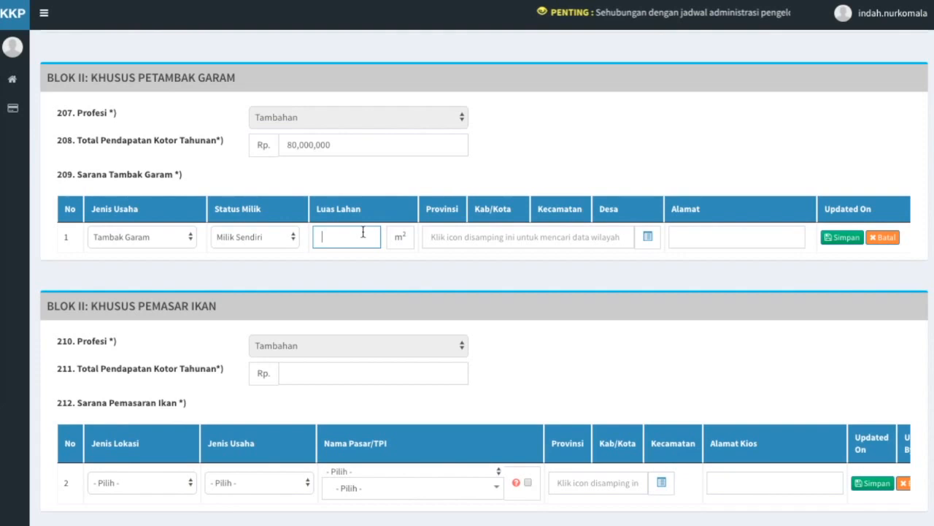
{"action": "type", "text": "3,000"}
{"action": "left_click", "coordinate": [521, 257]}
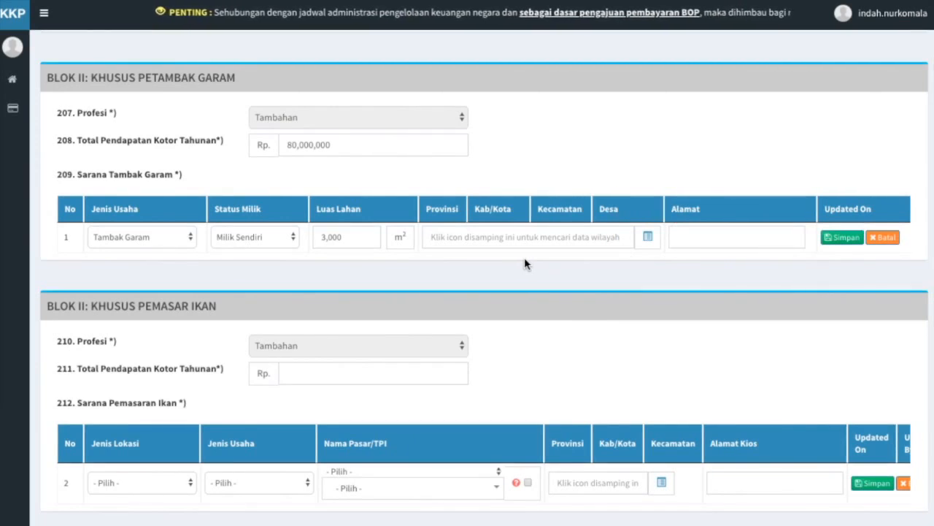
{"action": "left_click", "coordinate": [647, 237]}
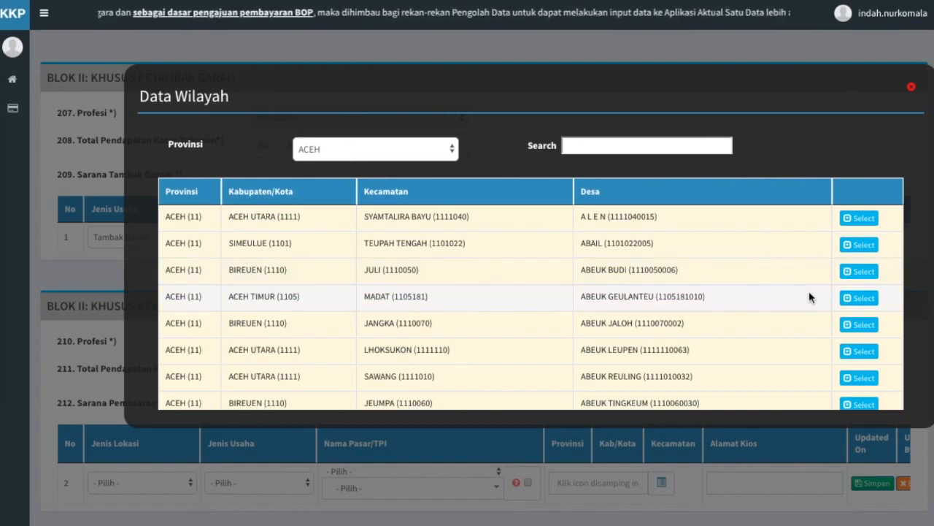
Choose Abeuk Geulanteu, Madat as the pond's village, address it 'Madat RT 02 / RW 03', and save the row.
{"action": "left_click", "coordinate": [864, 297]}
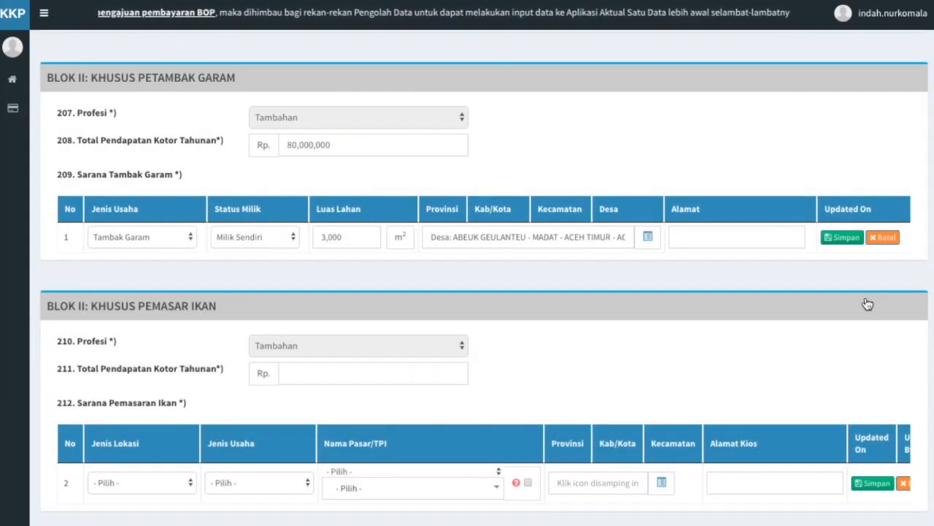
{"action": "left_click", "coordinate": [712, 237]}
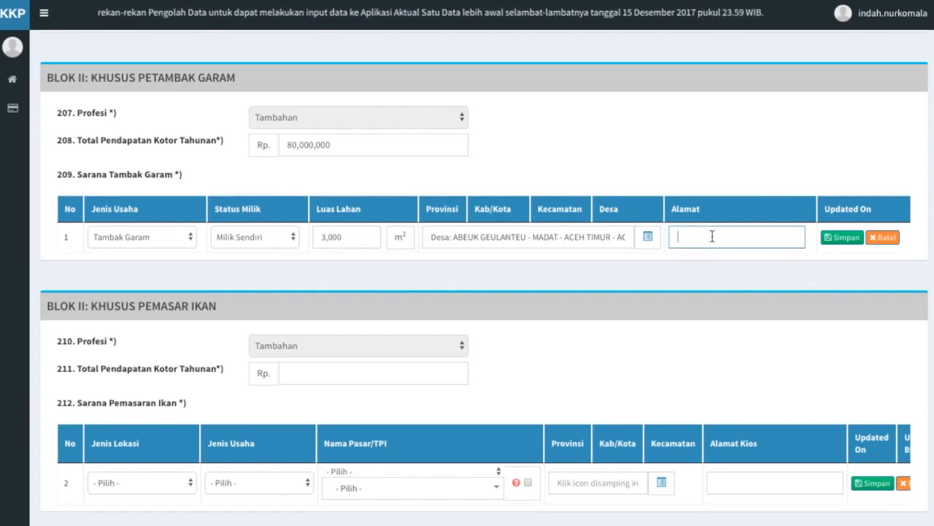
{"action": "type", "text": "Madat"}
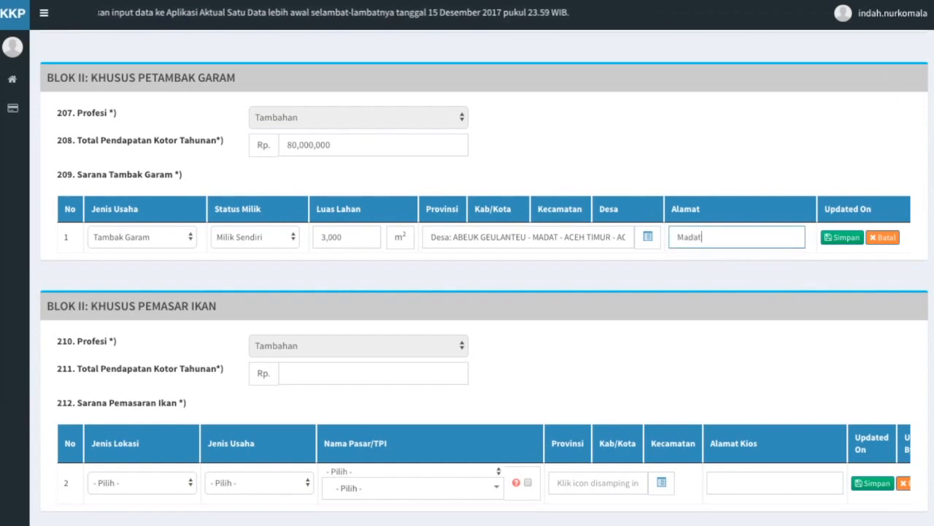
{"action": "type", "text": " RT "}
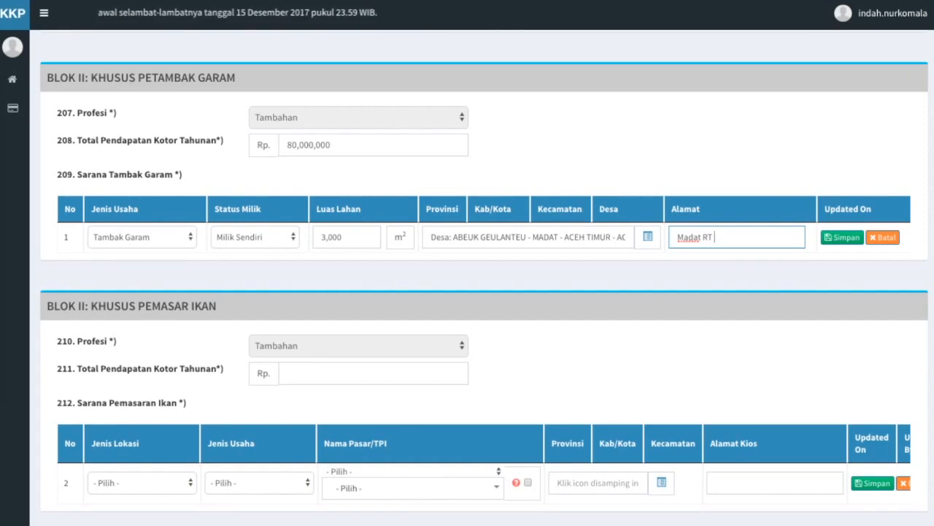
{"action": "type", "text": "02 / RW 03"}
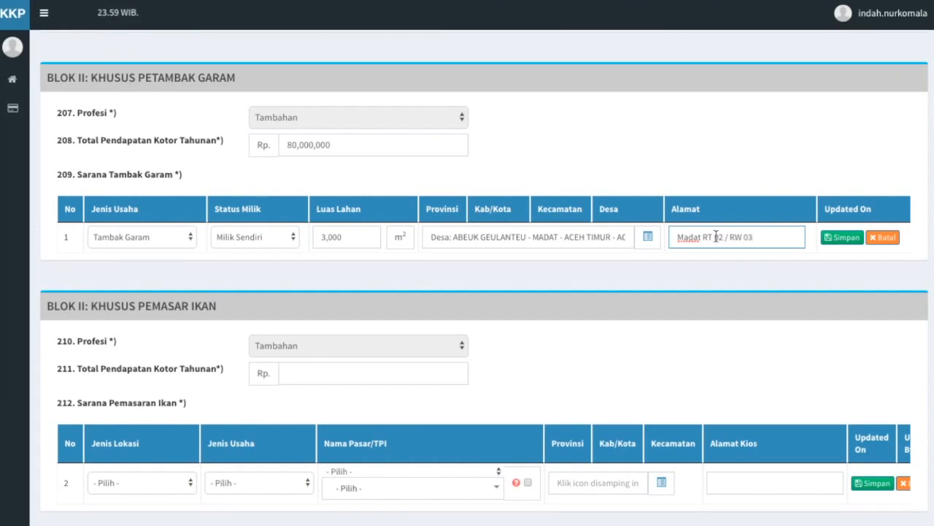
{"action": "left_click", "coordinate": [834, 282]}
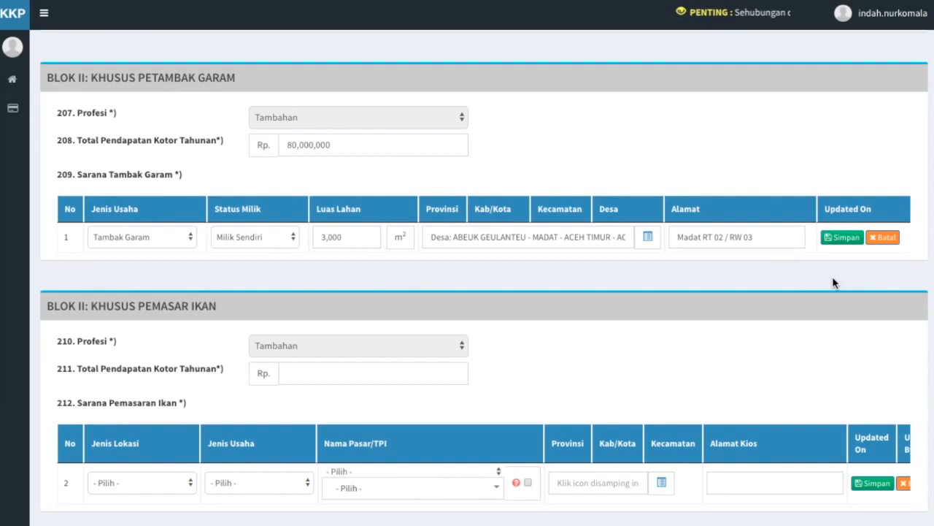
{"action": "left_click", "coordinate": [846, 239]}
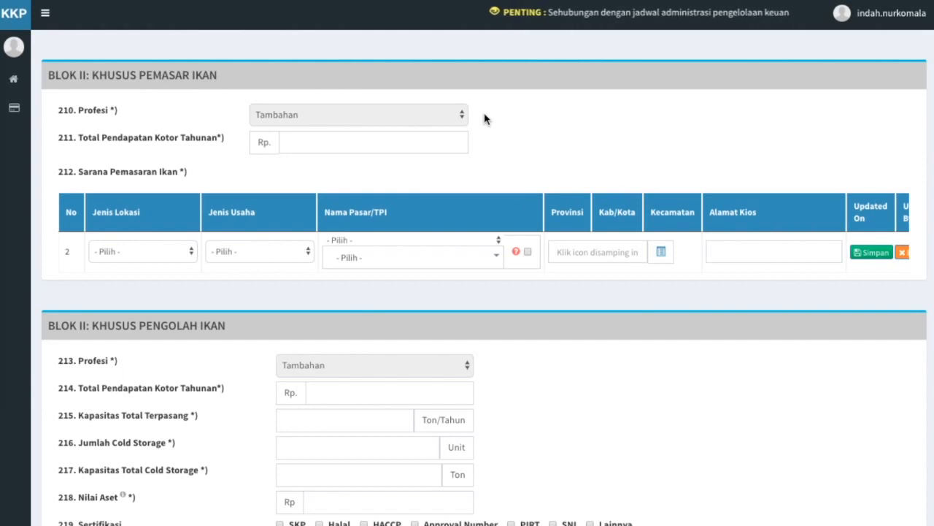
Enter Rp 500,000,000 as the fish marketer's annual gross income.
{"action": "left_click", "coordinate": [428, 143]}
{"action": "type", "text": "500,000,000"}
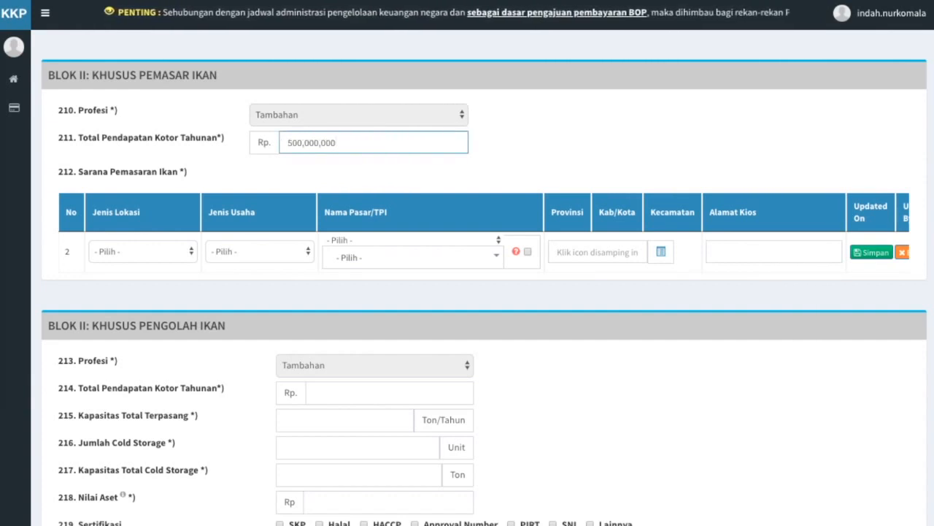
{"action": "left_click", "coordinate": [483, 167]}
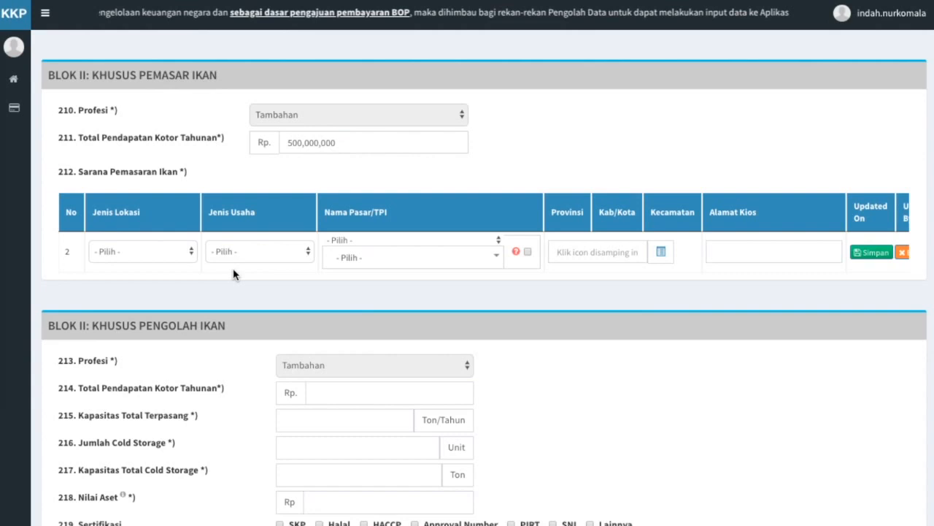
Set the marketing row's Jenis Lokasi to Pasar and Jenis Usaha to Grosir.
{"action": "left_click", "coordinate": [192, 252]}
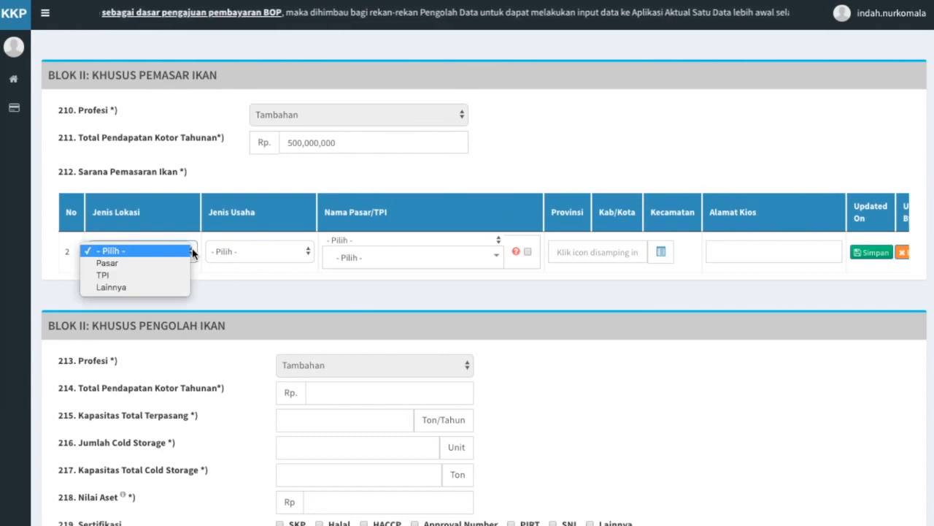
{"action": "left_click", "coordinate": [189, 264]}
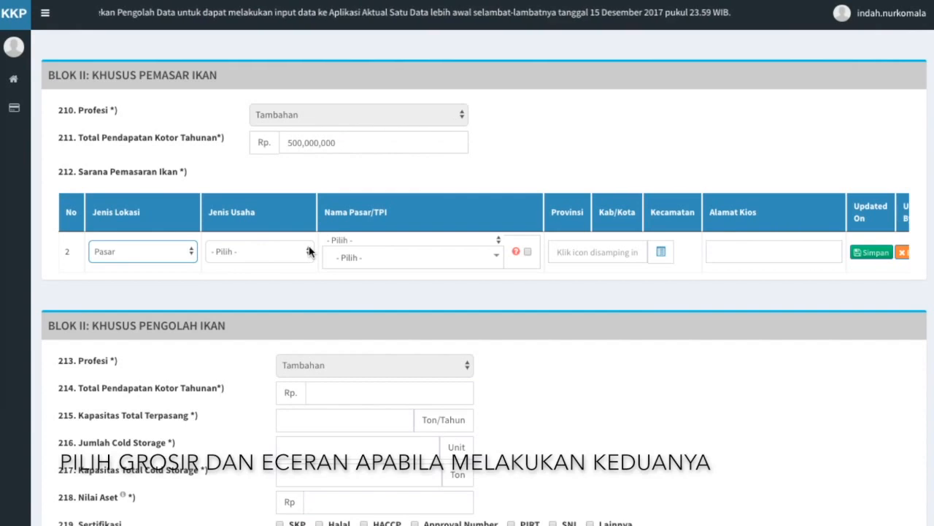
{"action": "left_click", "coordinate": [309, 251]}
{"action": "left_click", "coordinate": [300, 263]}
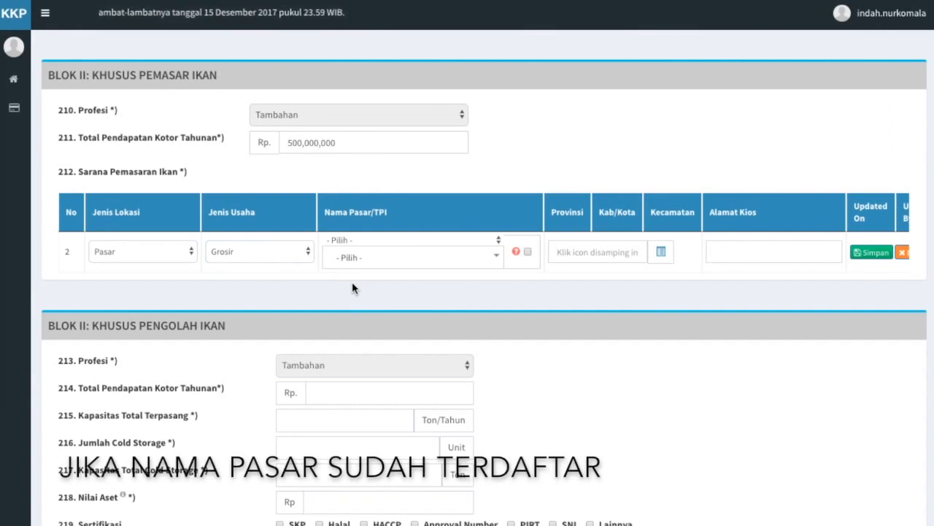
{"action": "left_click", "coordinate": [497, 258]}
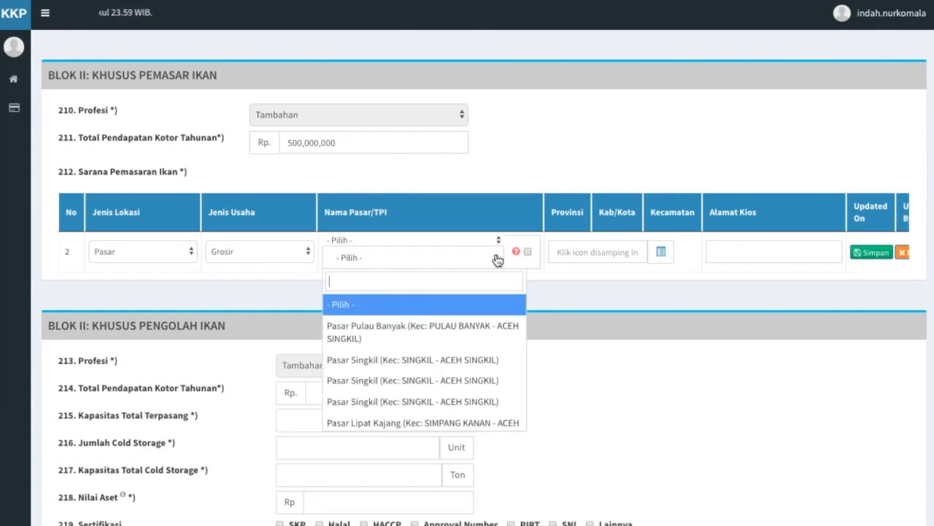
{"action": "type", "text": "aceh bar"}
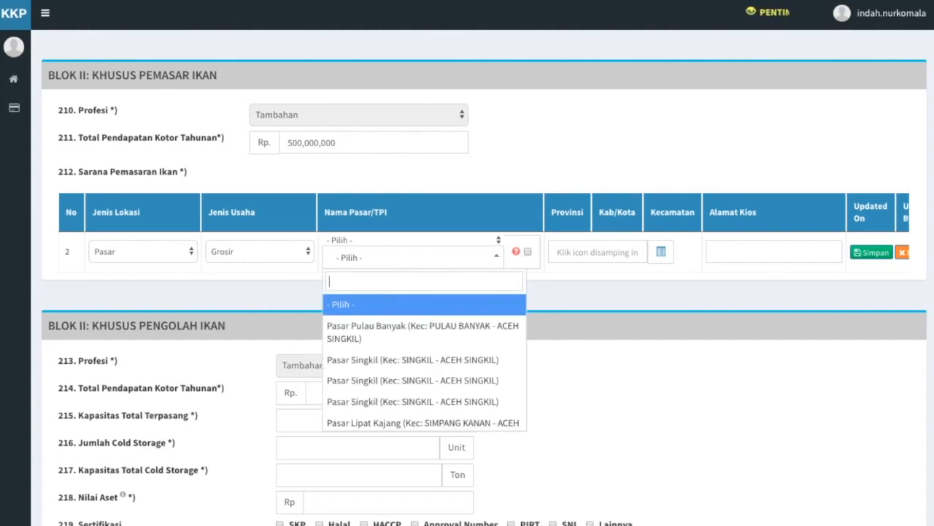
{"action": "type", "text": "at"}
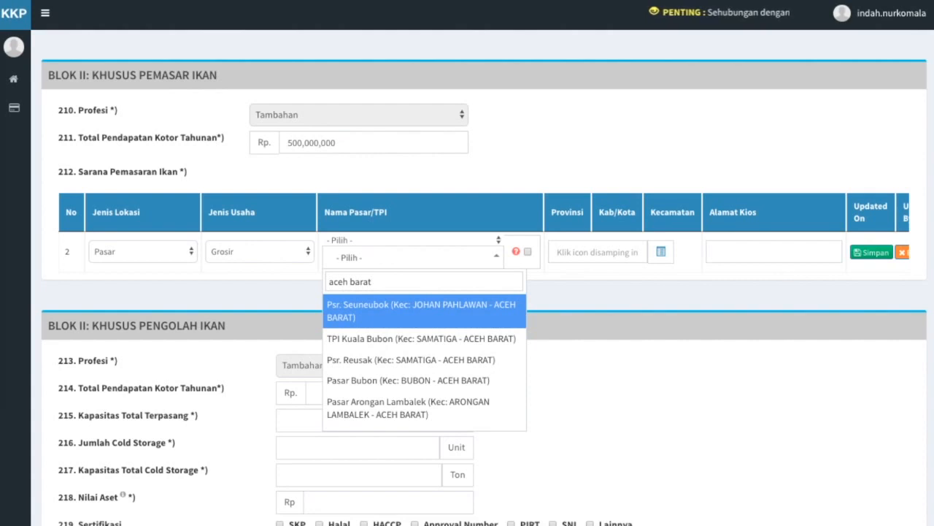
{"action": "left_click", "coordinate": [499, 320]}
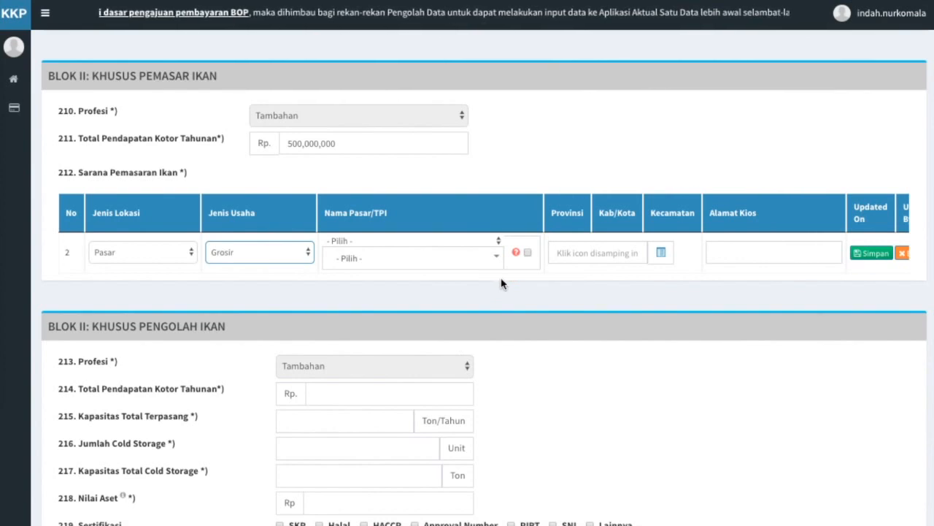
Enable manual entry and type 'Pasar Johan Pahlawan Baru' as the Nama Pasar/TPI.
{"action": "left_click", "coordinate": [527, 252]}
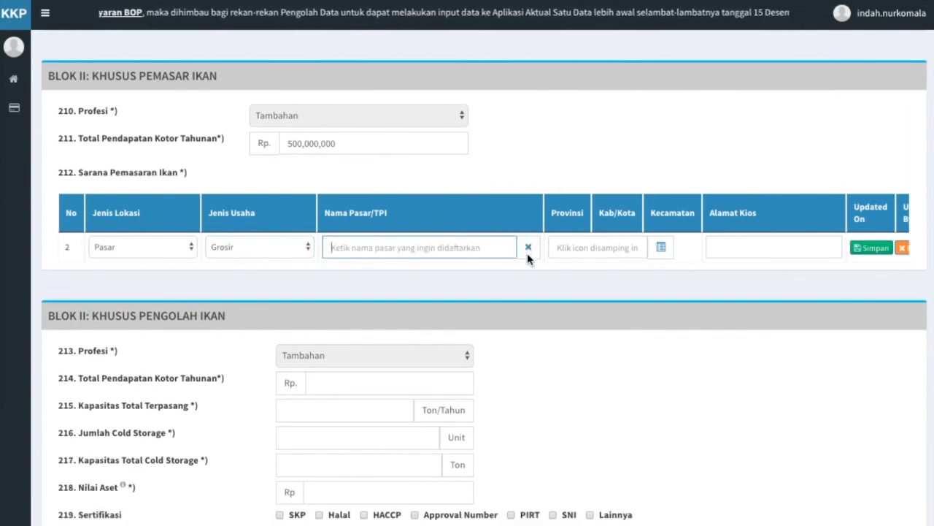
{"action": "type", "text": "Pasar J"}
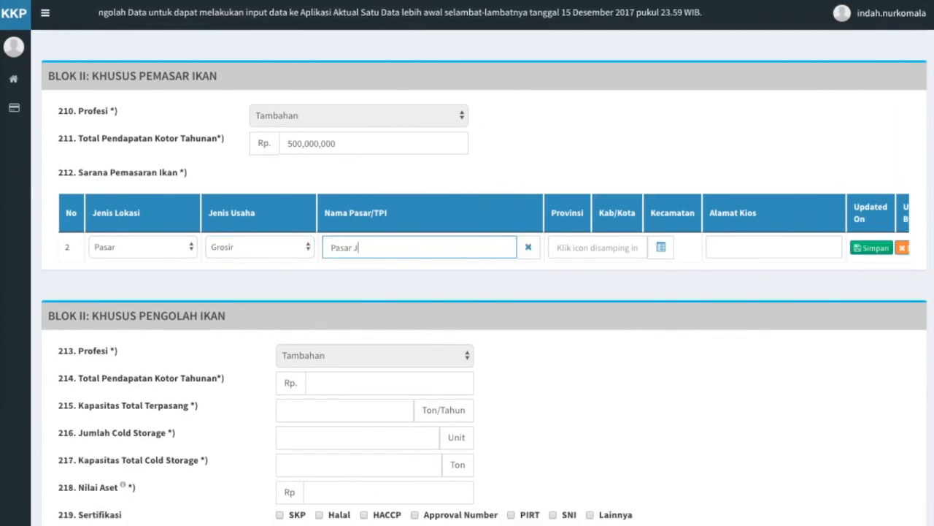
{"action": "type", "text": "ohan Pahlawan Baru"}
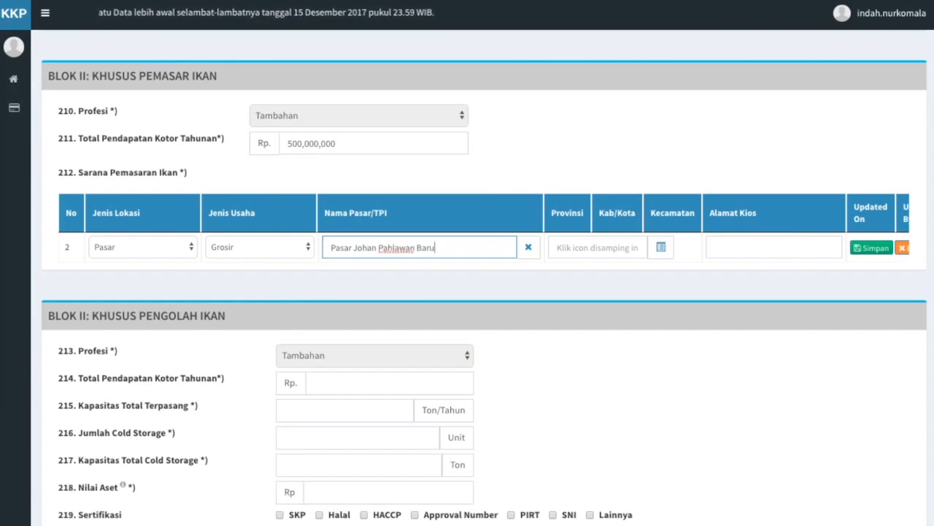
{"action": "left_click", "coordinate": [570, 276]}
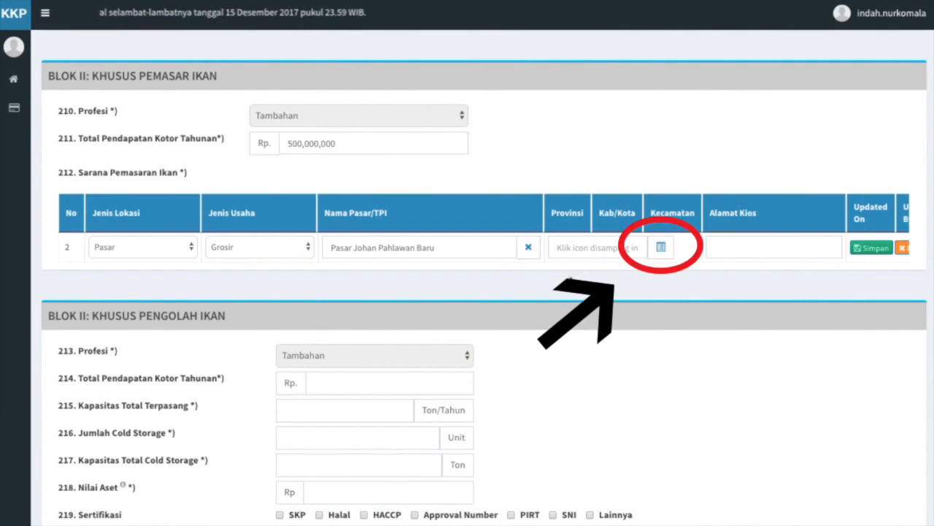
Set the marketing row's Kecamatan to Johan Pahlawan, Aceh Barat, in ACEH province.
{"action": "left_click", "coordinate": [662, 248]}
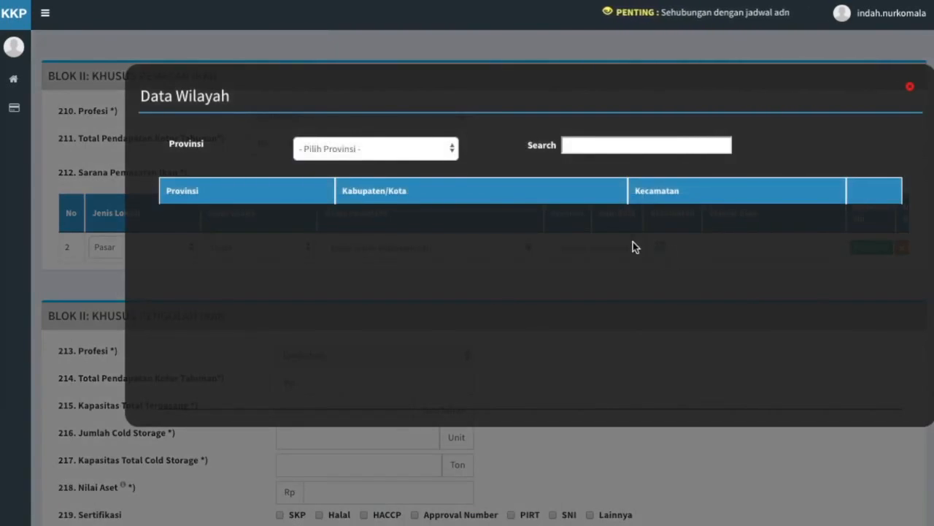
{"action": "left_click", "coordinate": [423, 151]}
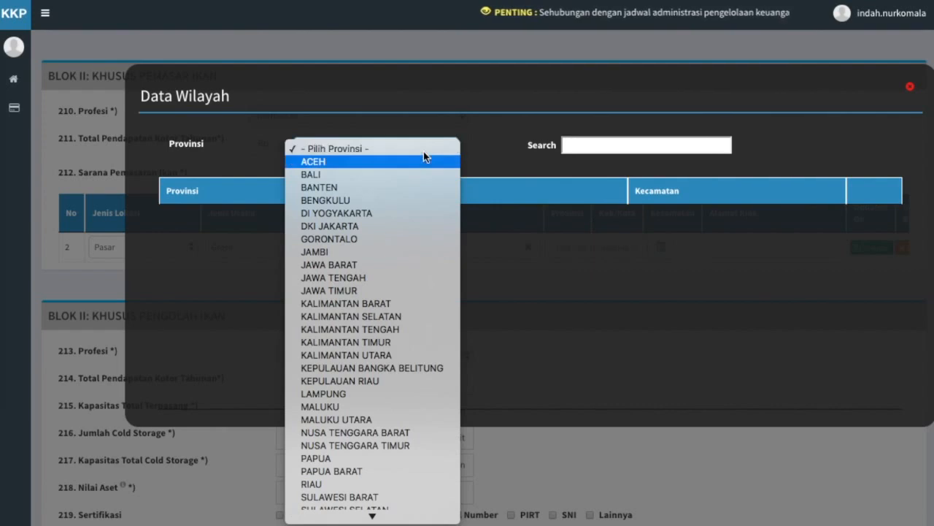
{"action": "left_click", "coordinate": [421, 157]}
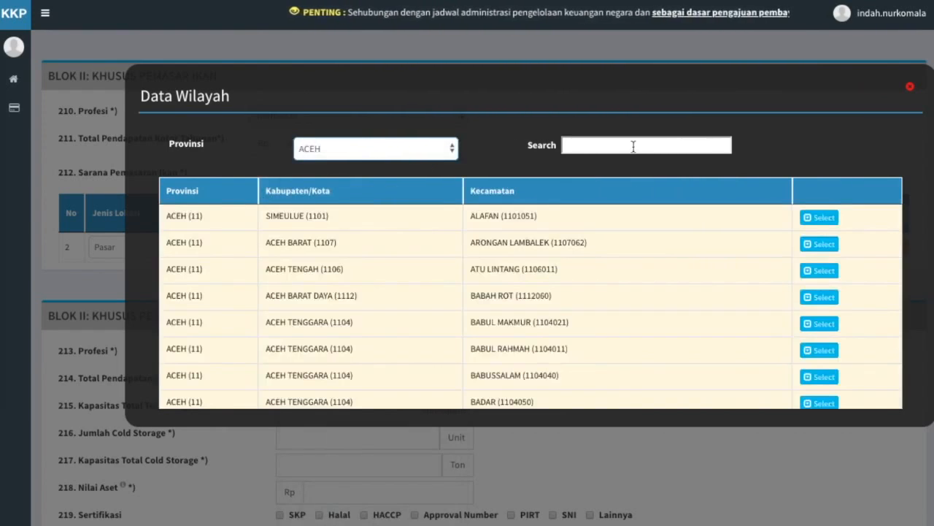
{"action": "left_click", "coordinate": [634, 146]}
{"action": "type", "text": "aceh barat"}
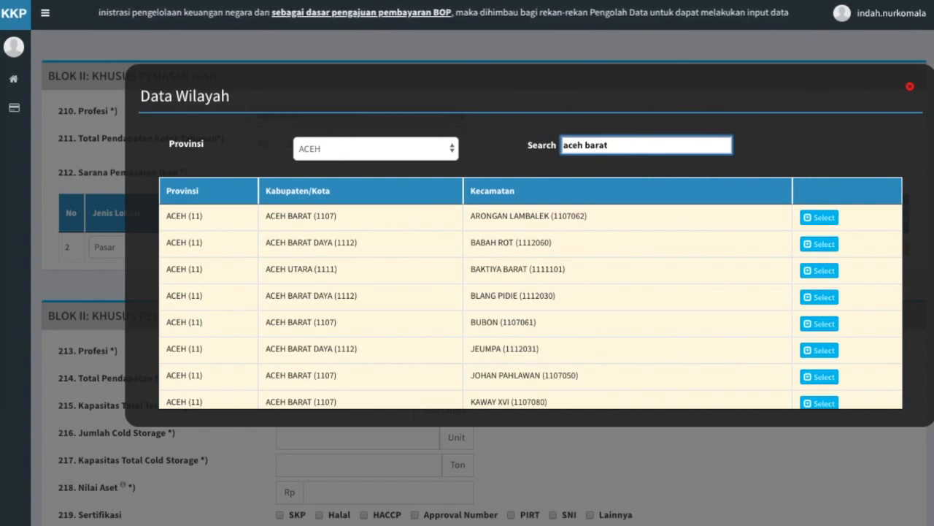
{"action": "left_click", "coordinate": [820, 323]}
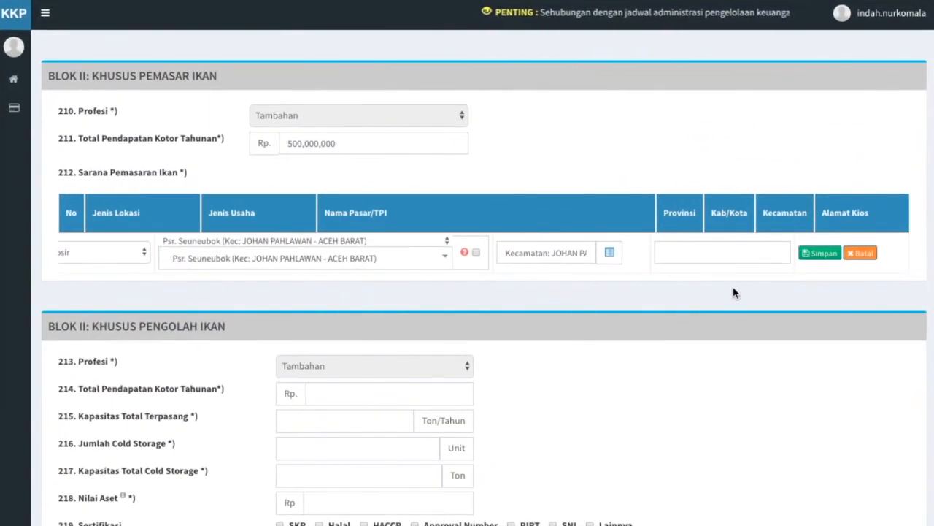
Enter 'Johan Pahlawan Utama' as the Alamat Kios and save the market row.
{"action": "left_click", "coordinate": [701, 247]}
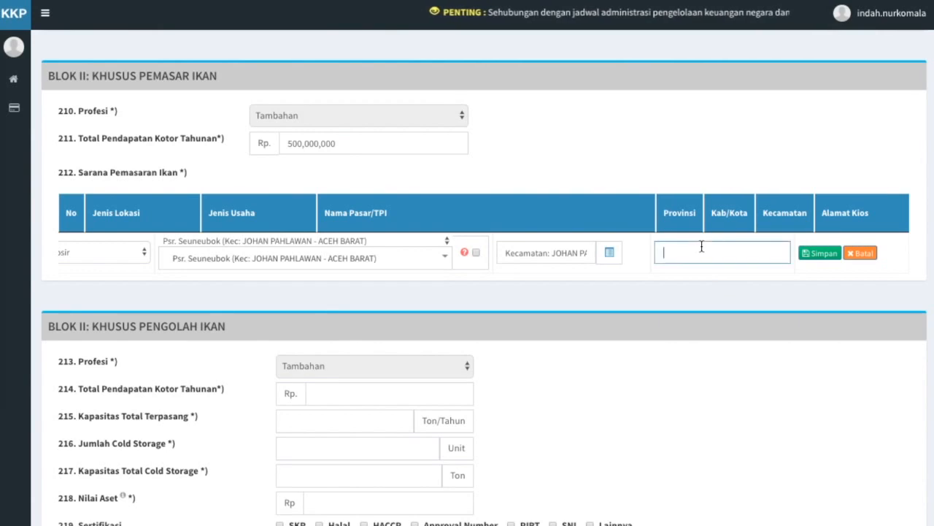
{"action": "type", "text": "Jo"}
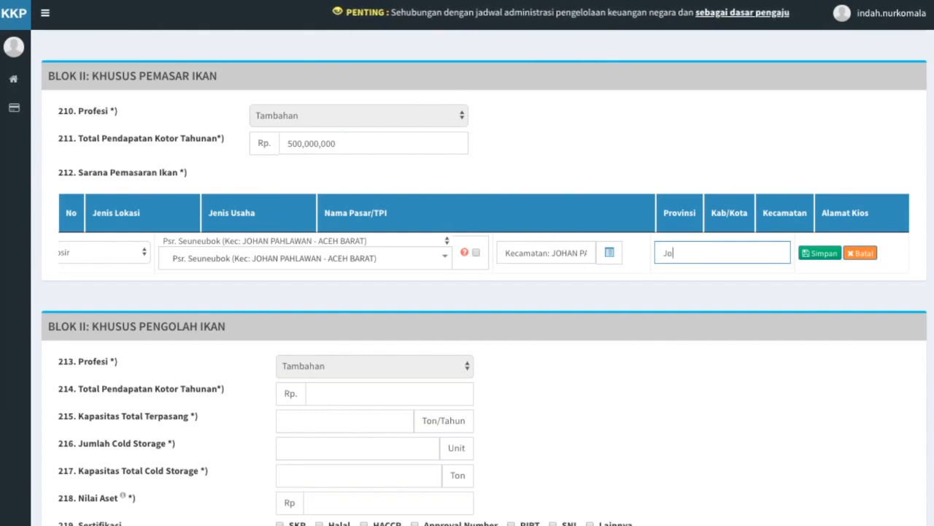
{"action": "type", "text": "han Pahla"}
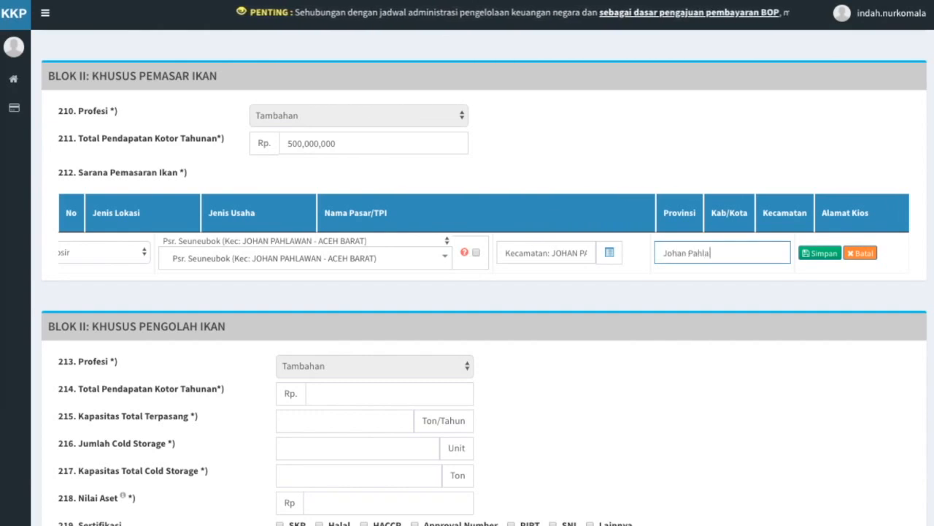
{"action": "type", "text": "wan Utama"}
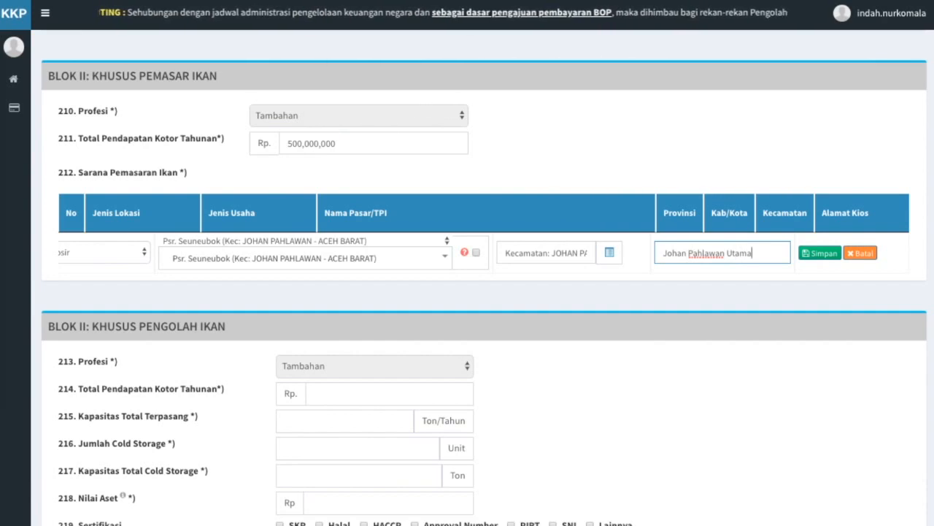
{"action": "left_click", "coordinate": [756, 293]}
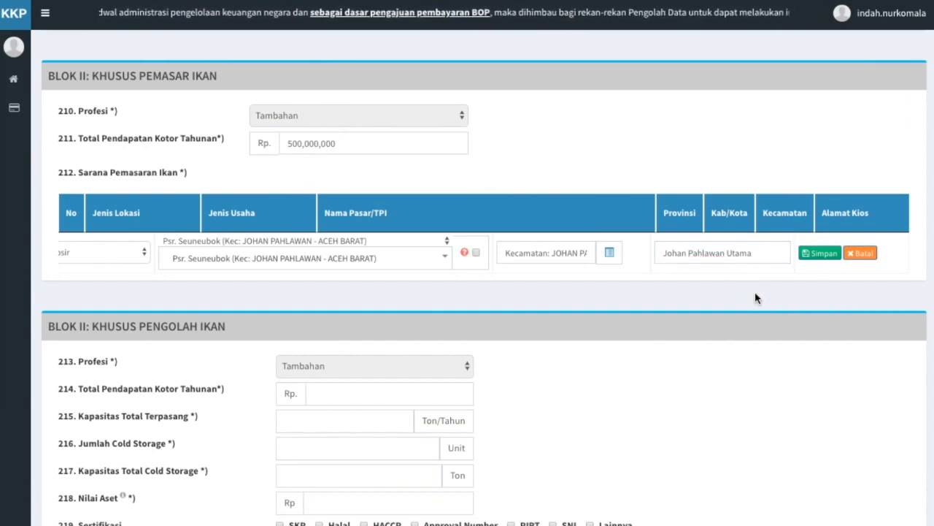
{"action": "left_click", "coordinate": [817, 256]}
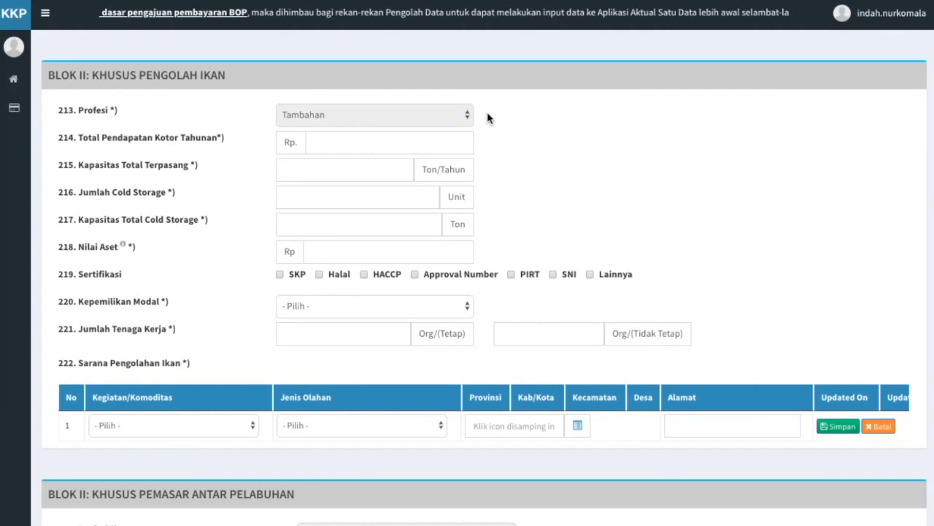
Enter Rp 300,000,000 annual gross income and 1,000 Ton/Tahun installed capacity.
{"action": "left_click", "coordinate": [424, 139]}
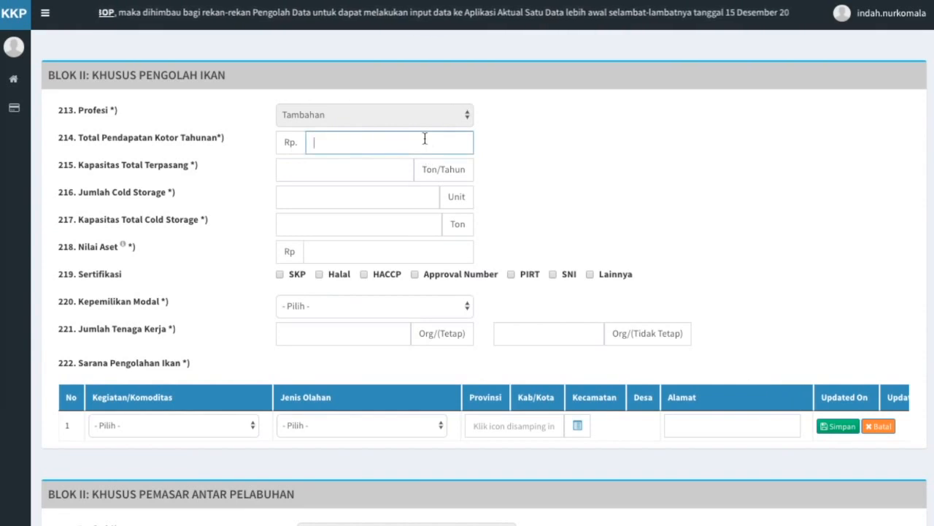
{"action": "type", "text": "300,000,000"}
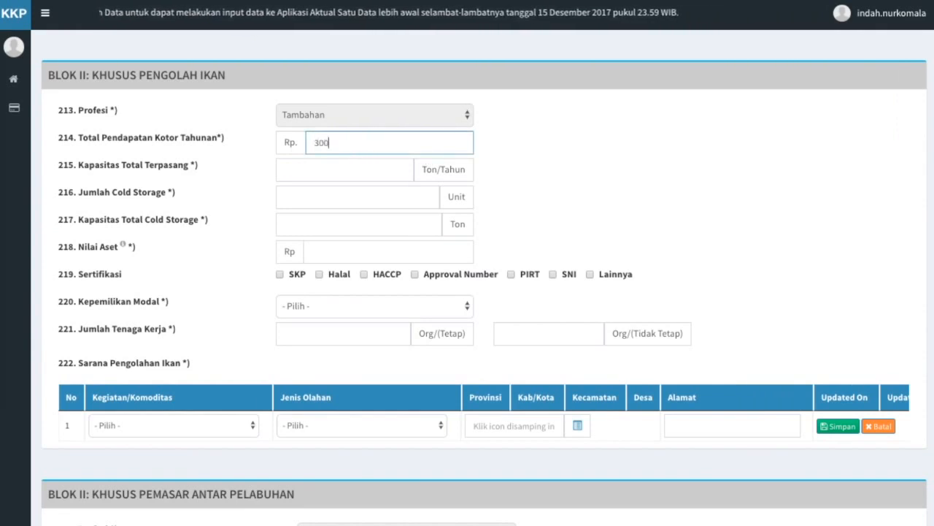
{"action": "left_click", "coordinate": [393, 170]}
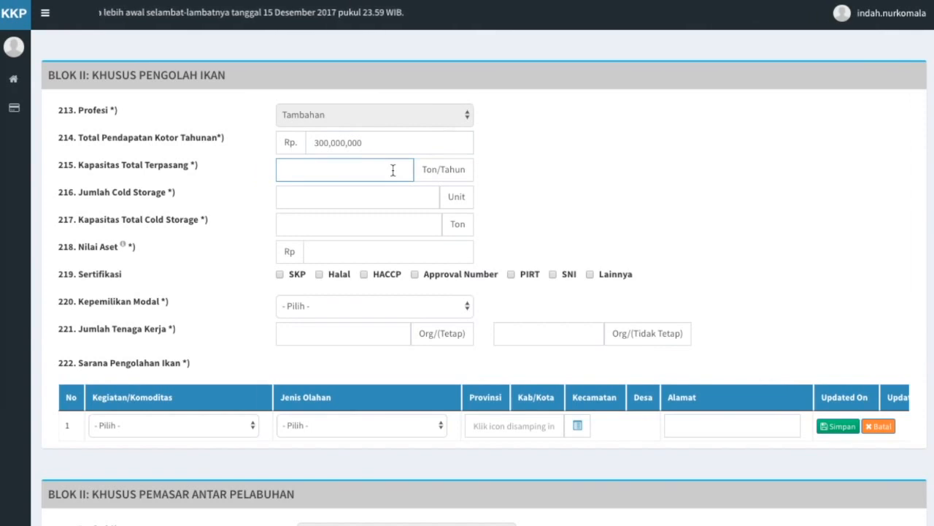
{"action": "type", "text": "1,000"}
Enter the cold-storage details: 20 Ton capacity, plus Rp 100,000,000 asset value.
{"action": "left_click", "coordinate": [379, 198]}
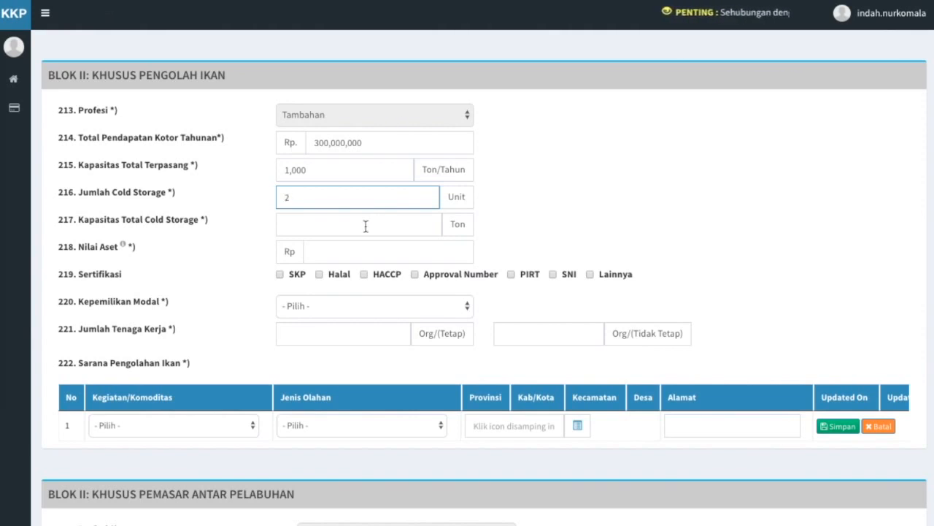
{"action": "left_click", "coordinate": [365, 227]}
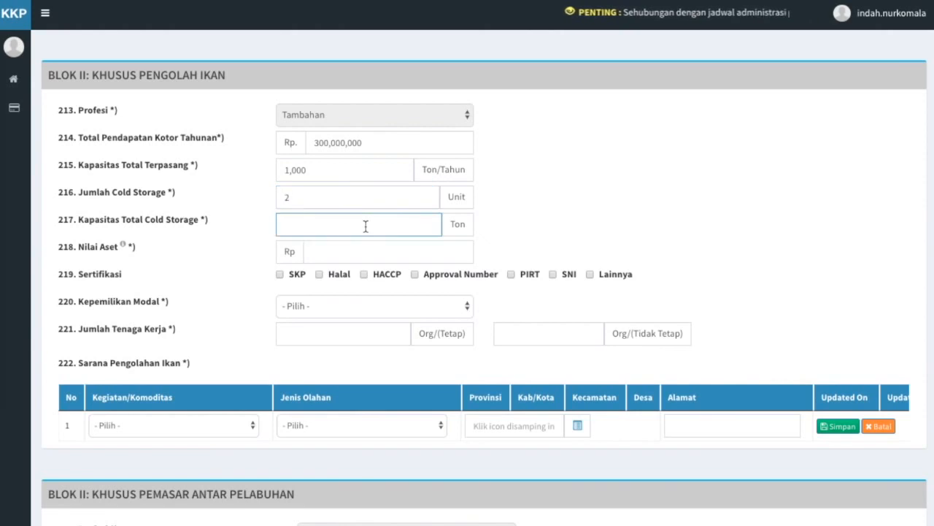
{"action": "type", "text": "20"}
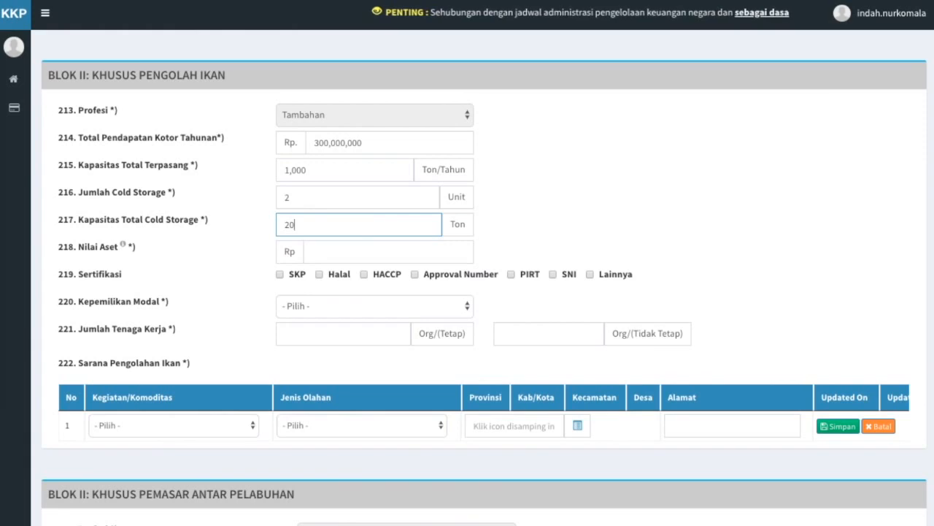
{"action": "left_click", "coordinate": [357, 254]}
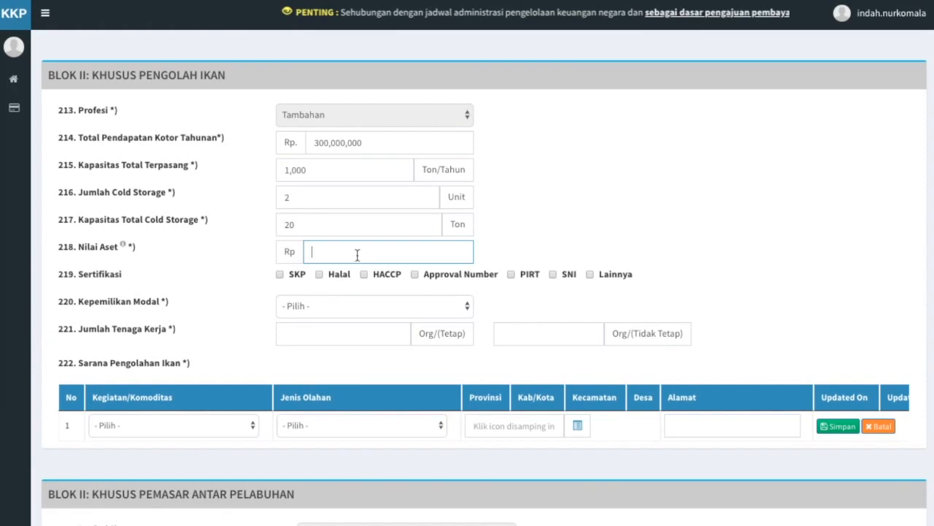
{"action": "type", "text": "100,000,000"}
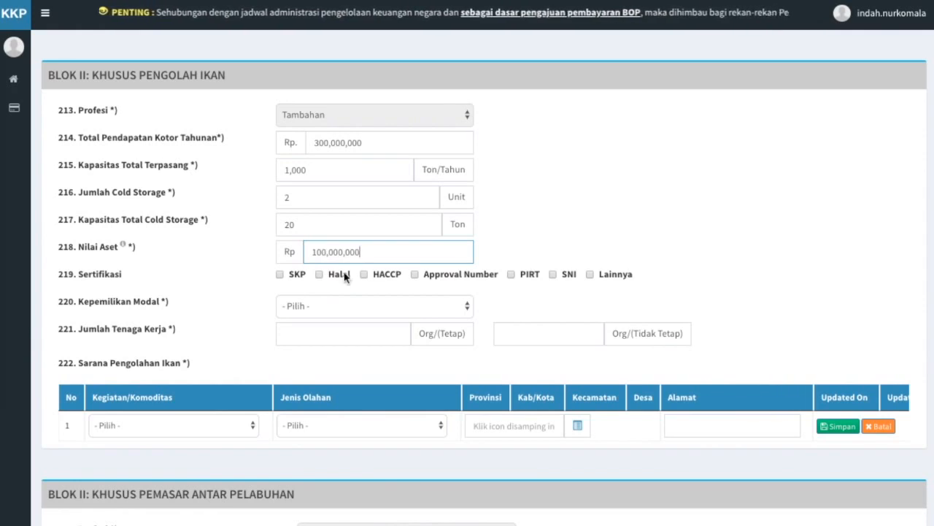
{"action": "left_click", "coordinate": [316, 292]}
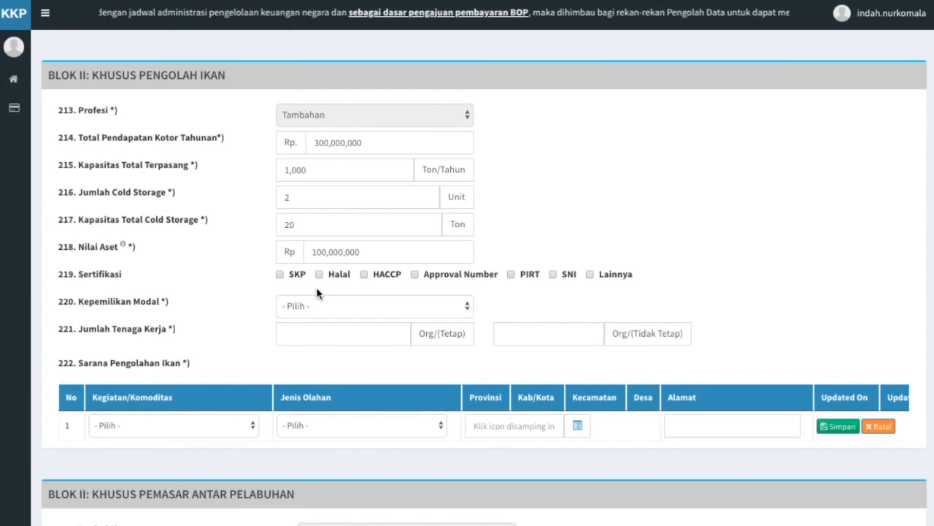
Tick the SKP, Halal, HACCP and Approval Number certifications for the processor.
{"action": "left_click", "coordinate": [280, 275]}
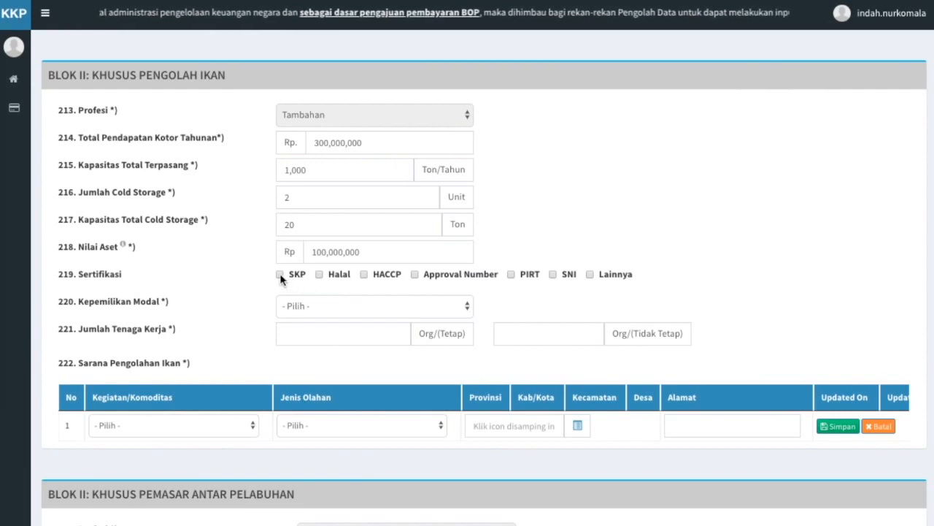
{"action": "left_click", "coordinate": [319, 275]}
{"action": "left_click", "coordinate": [364, 276]}
{"action": "left_click", "coordinate": [414, 275]}
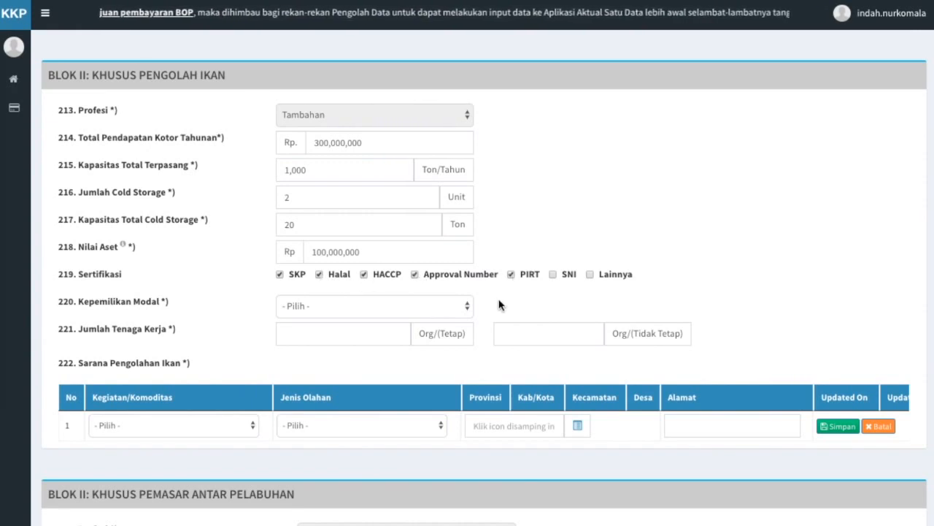
Set capital ownership to PMA with Norway as the origin country.
{"action": "left_click", "coordinate": [438, 309]}
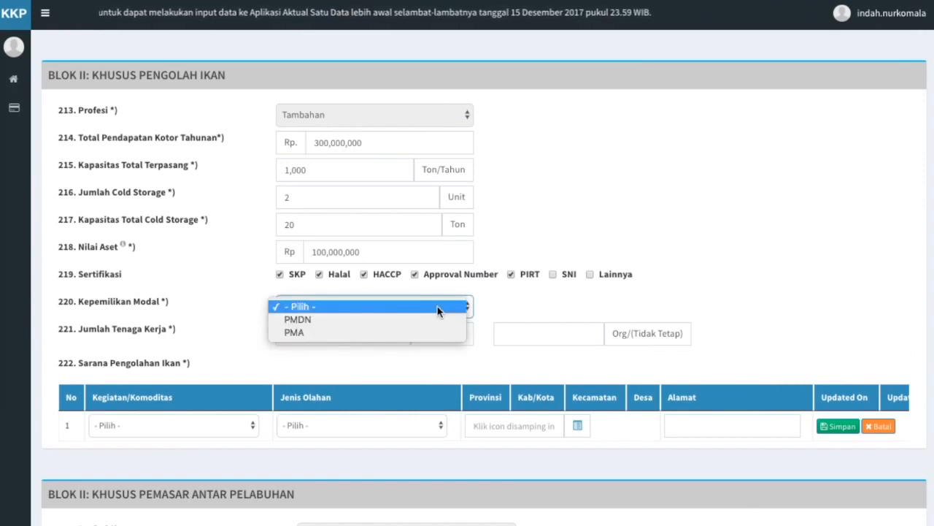
{"action": "left_click", "coordinate": [436, 330]}
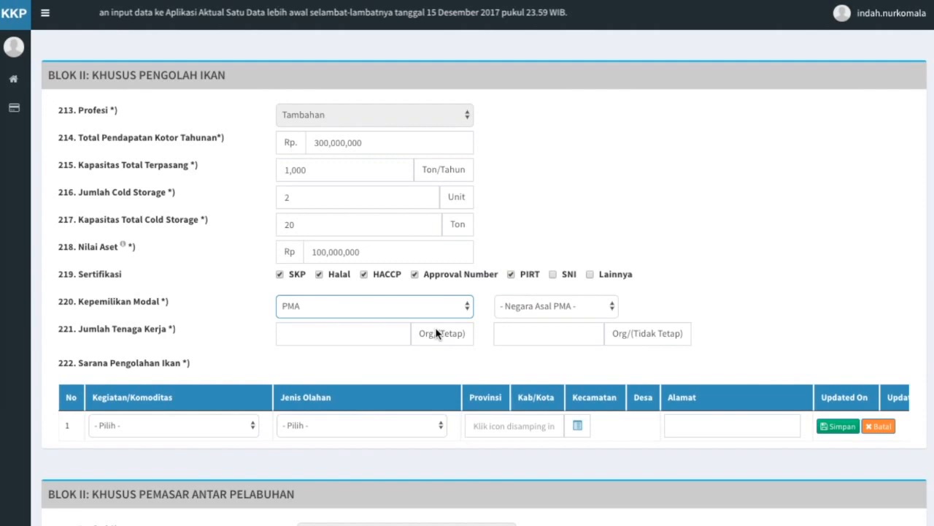
{"action": "left_click", "coordinate": [583, 306]}
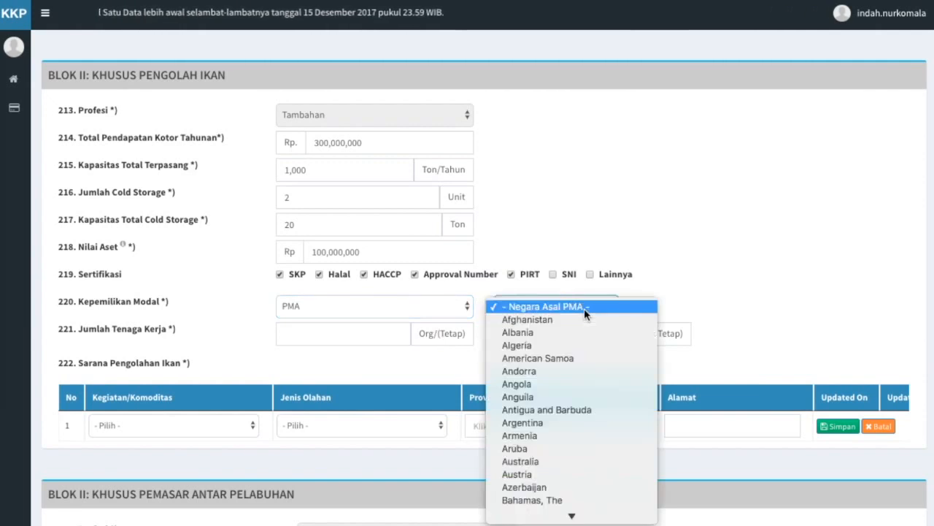
{"action": "type", "text": "norw"}
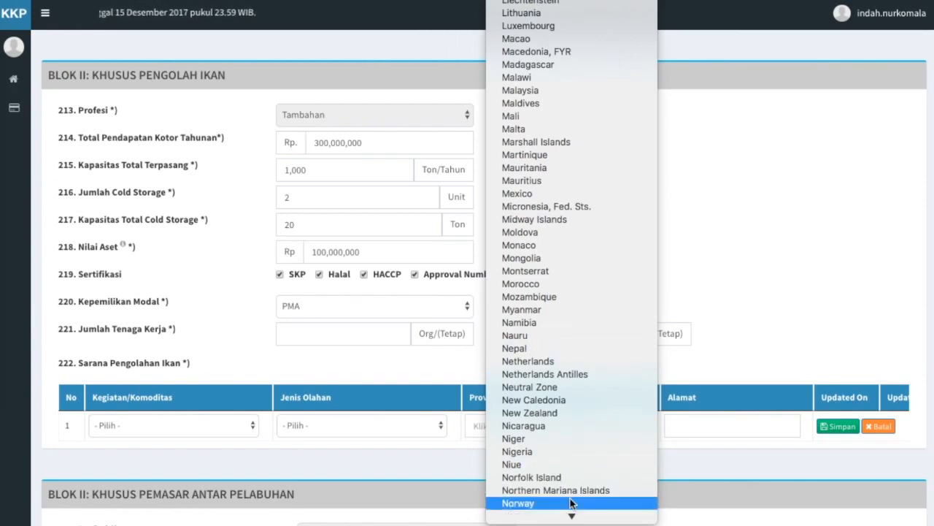
{"action": "left_click", "coordinate": [571, 502]}
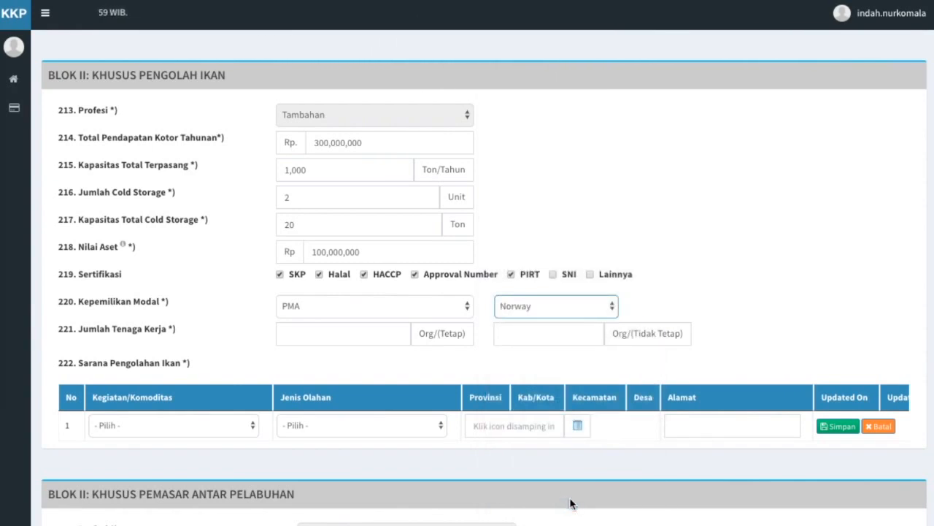
Enter 10 permanent and 5 non-permanent workers.
{"action": "left_click", "coordinate": [348, 330]}
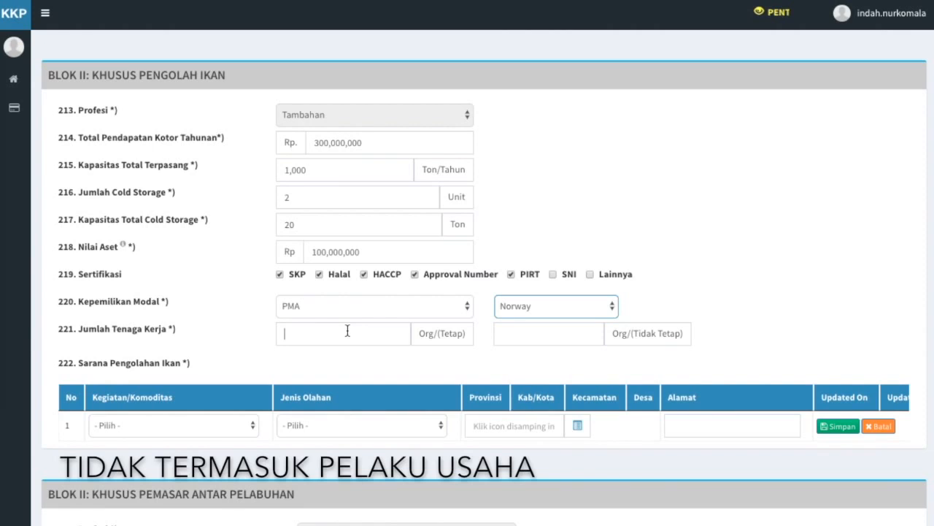
{"action": "type", "text": "10"}
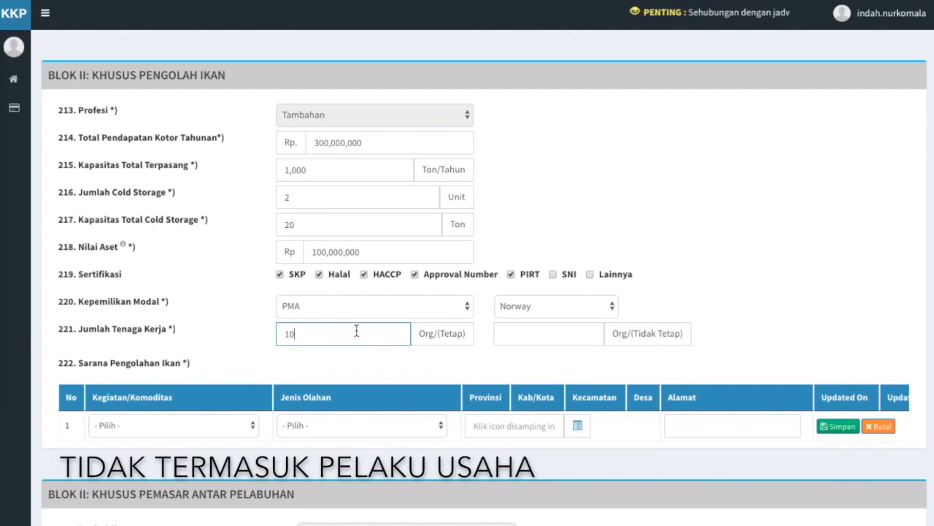
{"action": "left_click", "coordinate": [549, 341]}
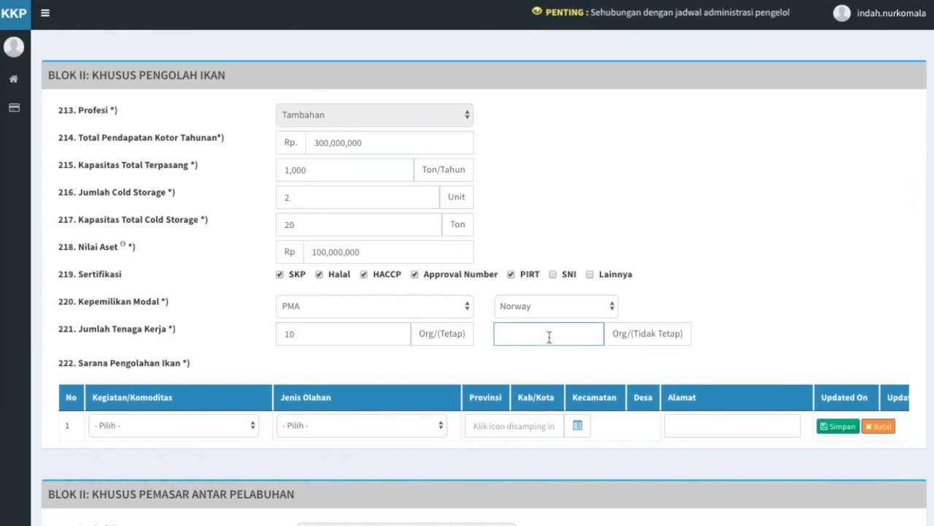
{"action": "type", "text": "5"}
{"action": "left_click", "coordinate": [530, 363]}
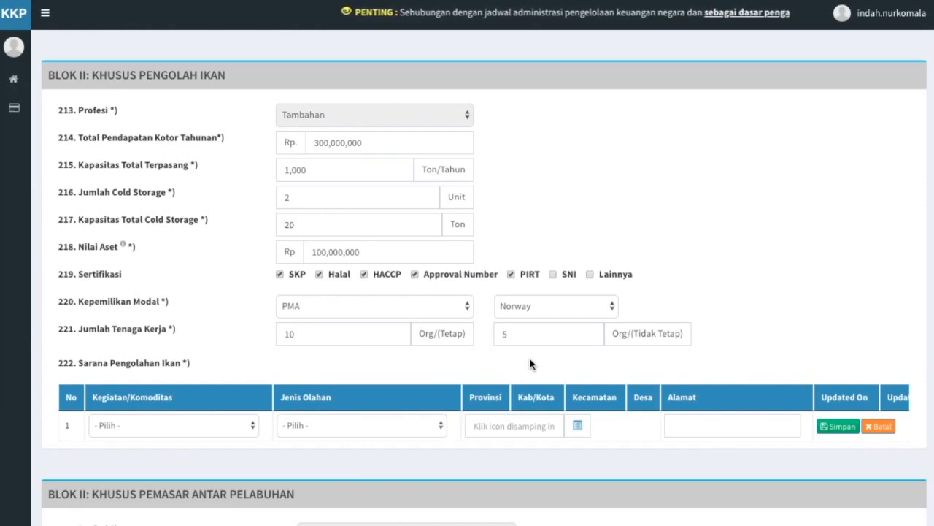
Set the facility activity to Pengalengan and the product to Baby Tuna Kaleng.
{"action": "left_click", "coordinate": [243, 427]}
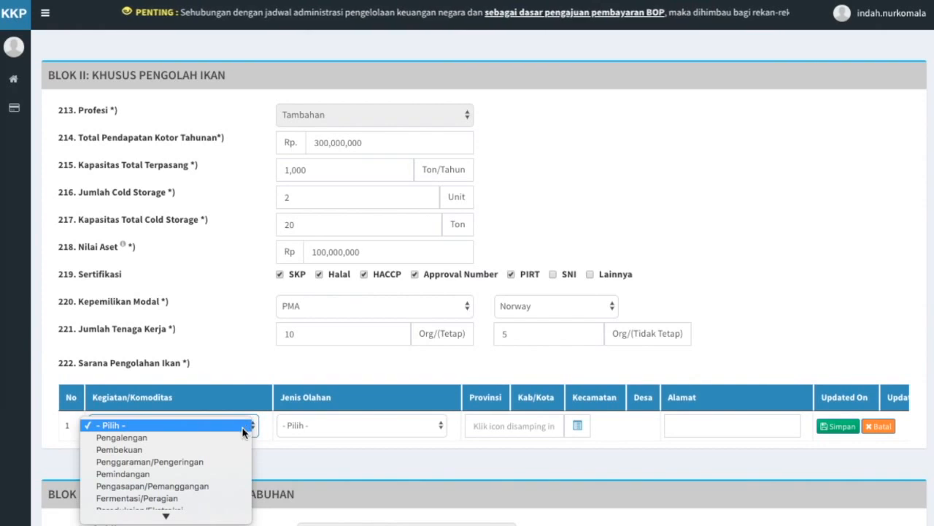
{"action": "left_click", "coordinate": [242, 432]}
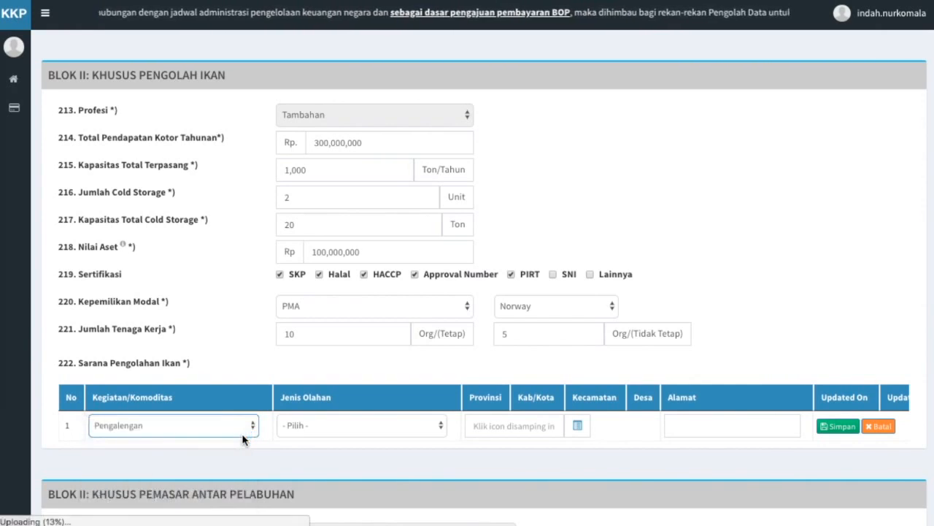
{"action": "left_click", "coordinate": [407, 430]}
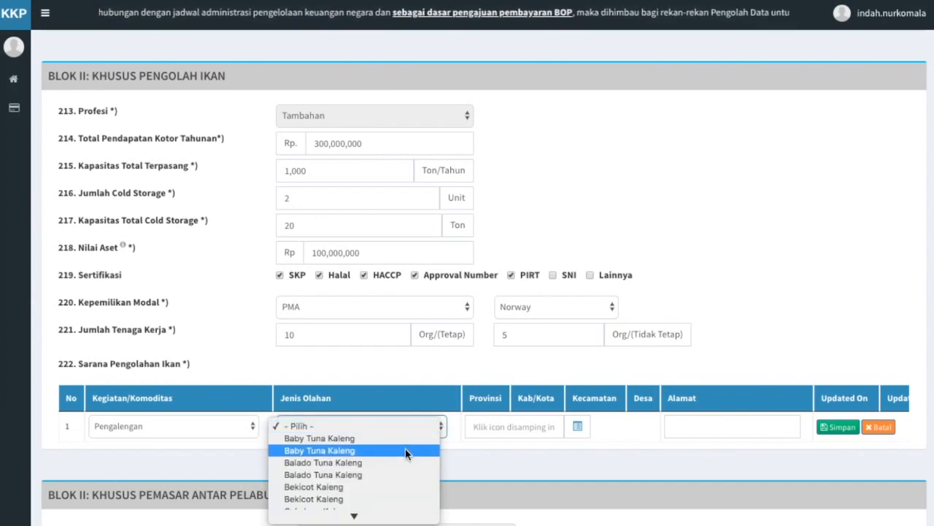
{"action": "left_click", "coordinate": [405, 450]}
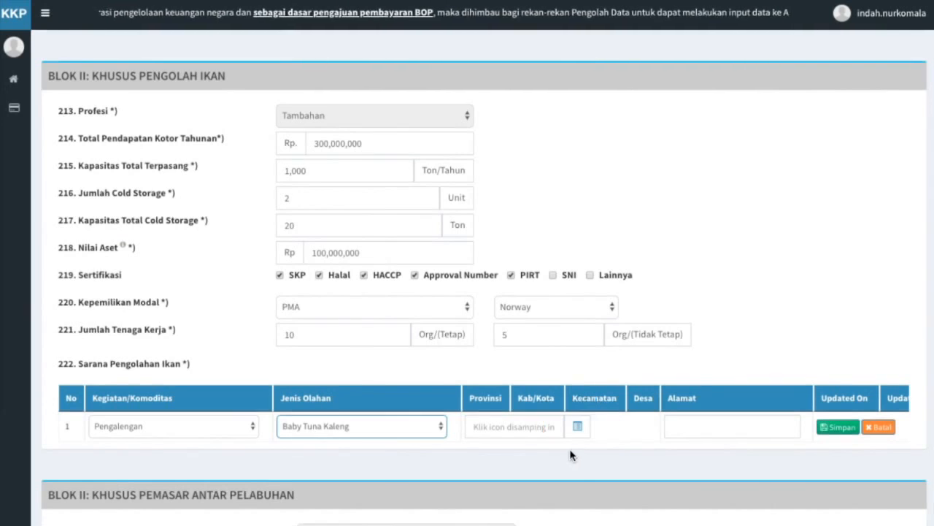
Place the facility in ABEUK GEULANTEU, MADAT with its street address, and save the row.
{"action": "left_click", "coordinate": [578, 427]}
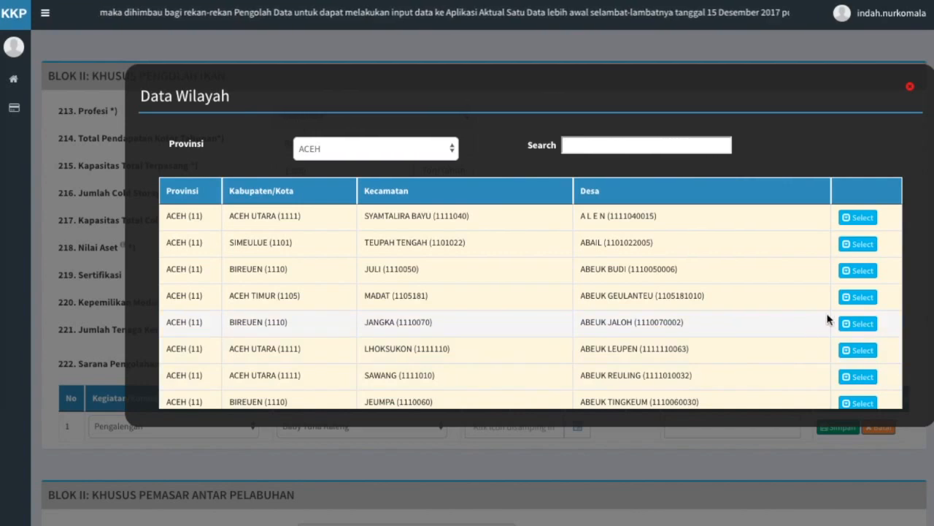
{"action": "left_click", "coordinate": [857, 298]}
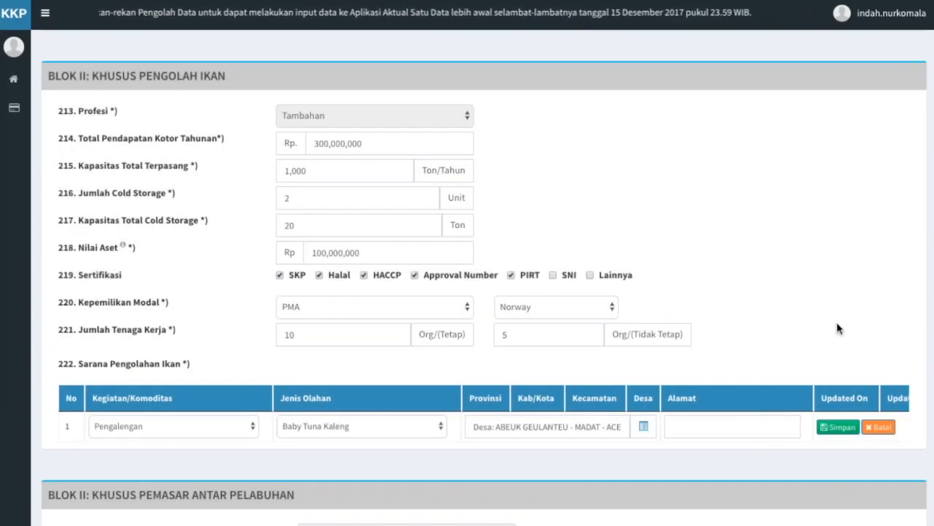
{"action": "left_click", "coordinate": [720, 421]}
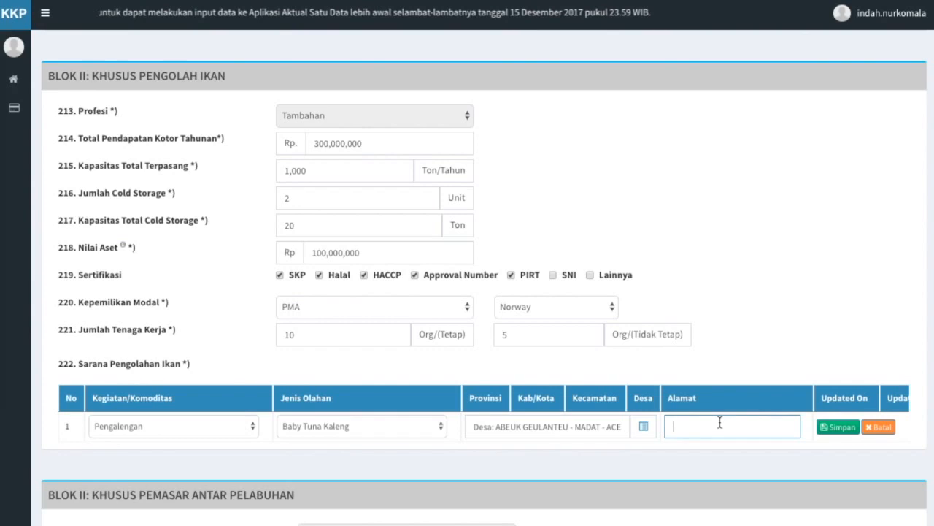
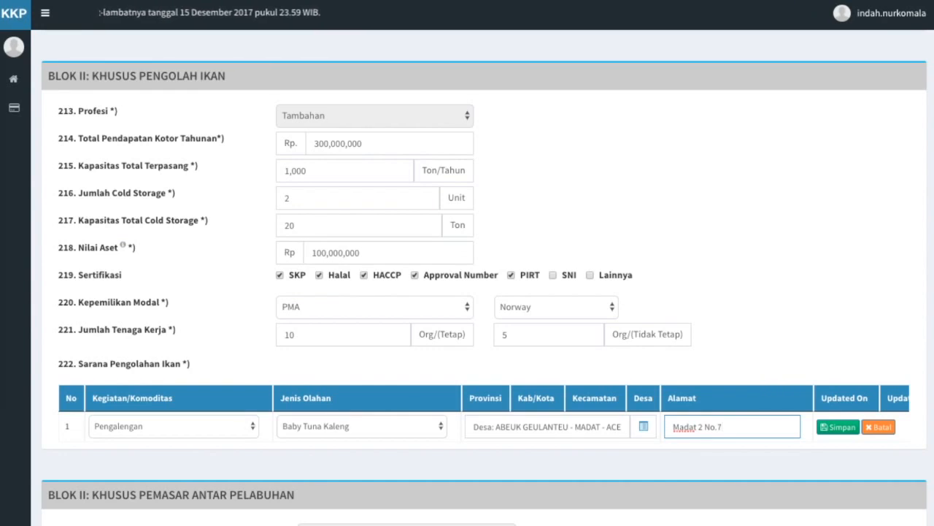
{"action": "left_click", "coordinate": [740, 456]}
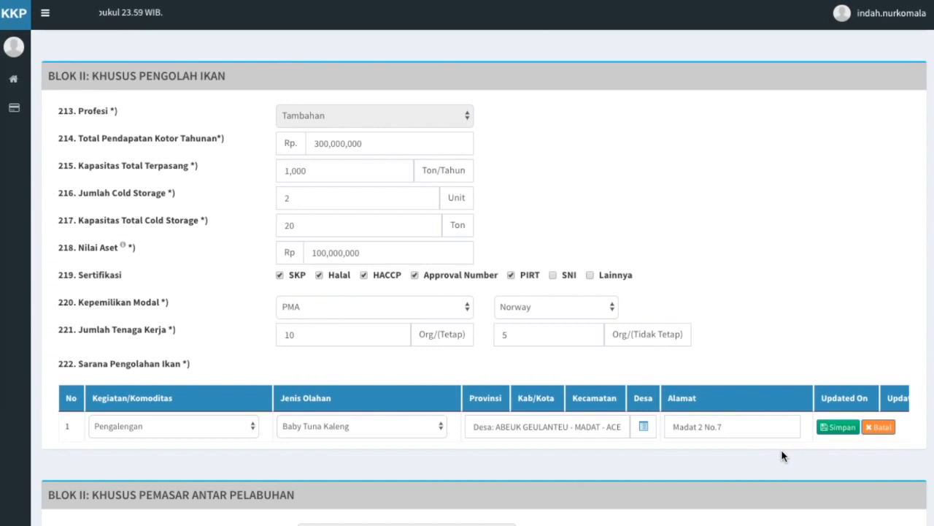
{"action": "left_click", "coordinate": [844, 432]}
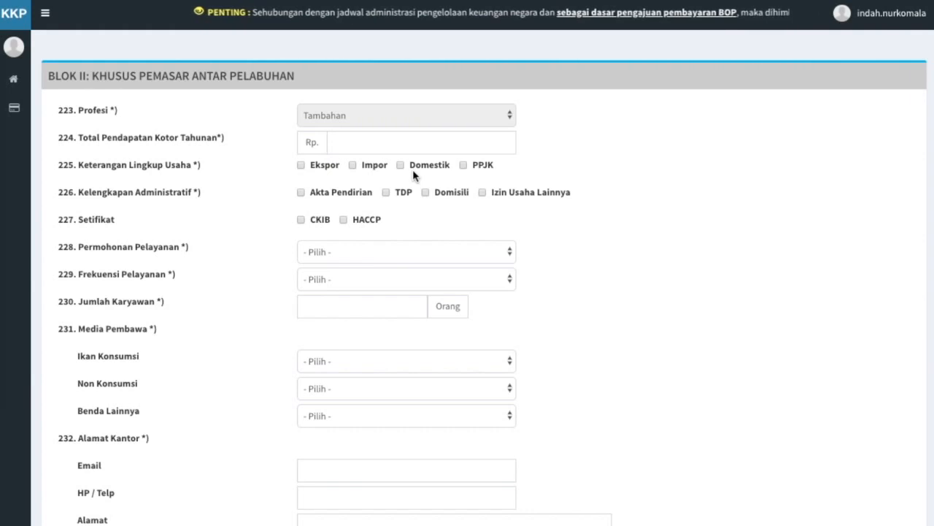
Enter 2,000,000,000 gross income and tick Ekspor, Akta Pendirian, TDP, CKIB and HACCP.
{"action": "left_click", "coordinate": [486, 143]}
{"action": "type", "text": "2,000,000,000"}
{"action": "left_click", "coordinate": [504, 170]}
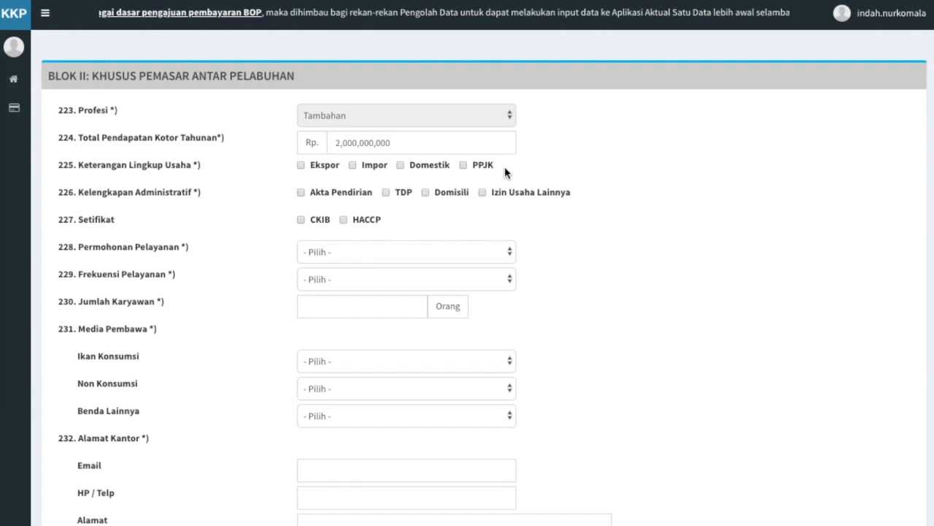
{"action": "left_click", "coordinate": [301, 165]}
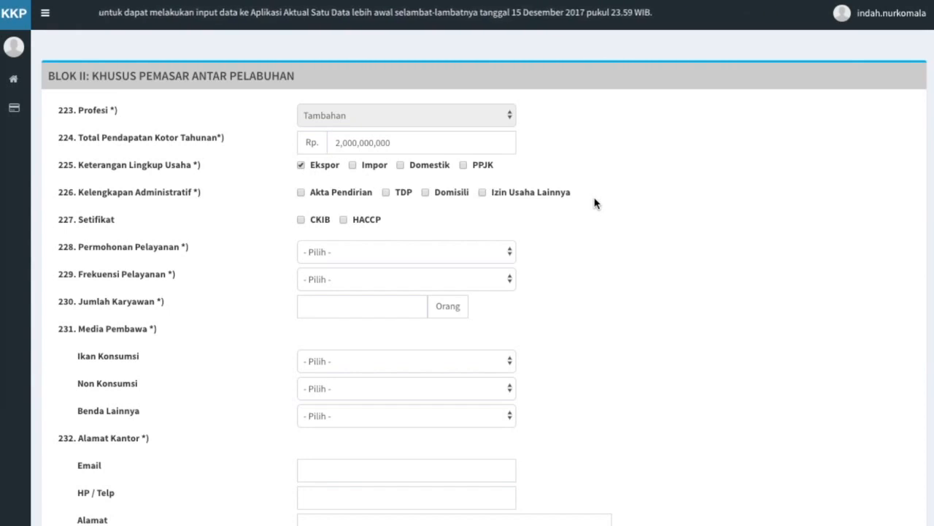
{"action": "left_click", "coordinate": [301, 192]}
{"action": "left_click", "coordinate": [386, 192]}
{"action": "left_click", "coordinate": [301, 220]}
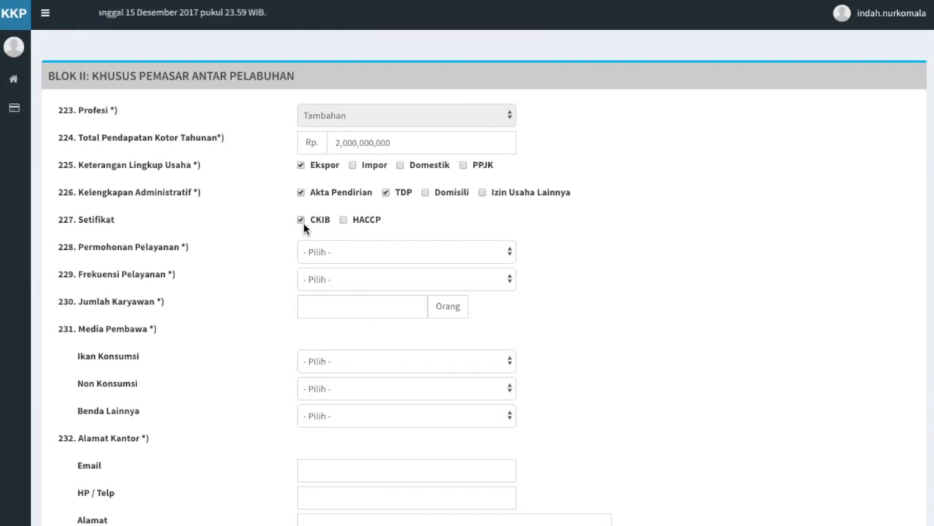
{"action": "left_click", "coordinate": [343, 220]}
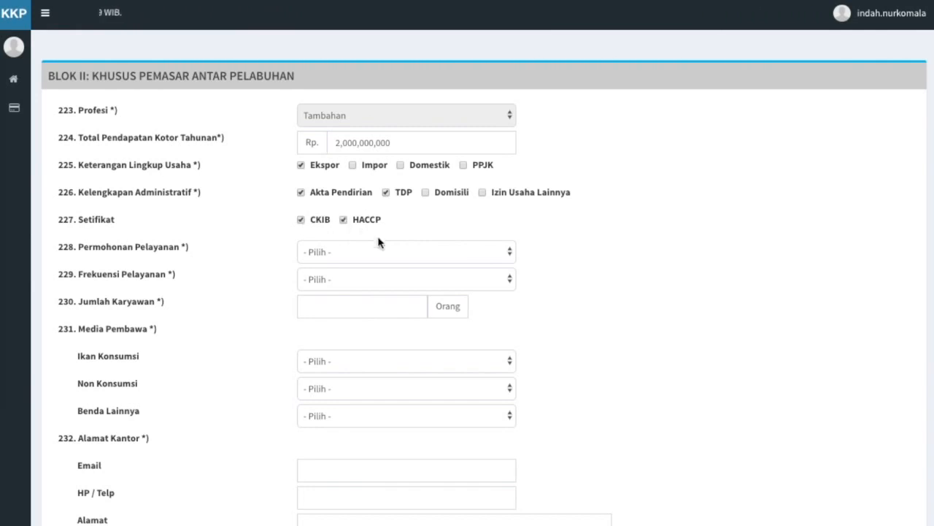
Set service to Dilakukan sendiri/pegawai sendiri, 11-30 kali/bulan, with 10 employees.
{"action": "left_click", "coordinate": [484, 252]}
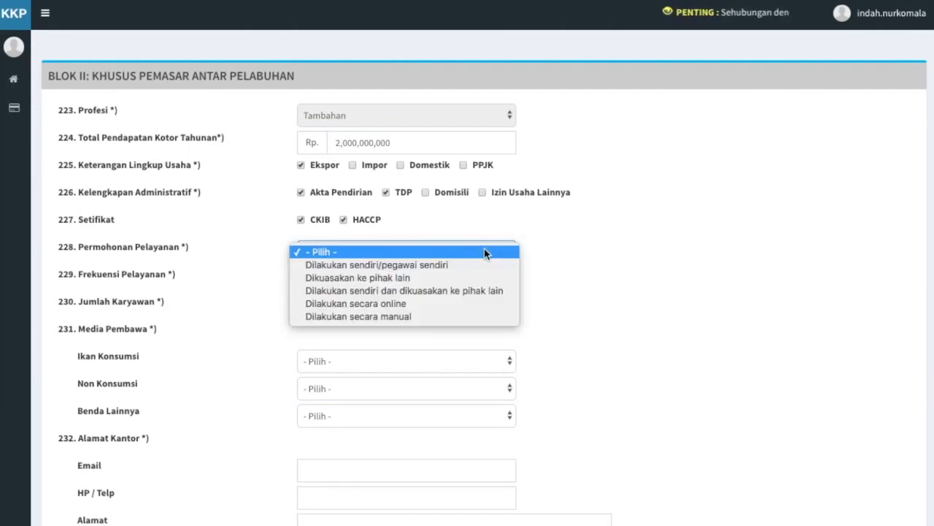
{"action": "left_click", "coordinate": [482, 264]}
{"action": "left_click", "coordinate": [502, 282]}
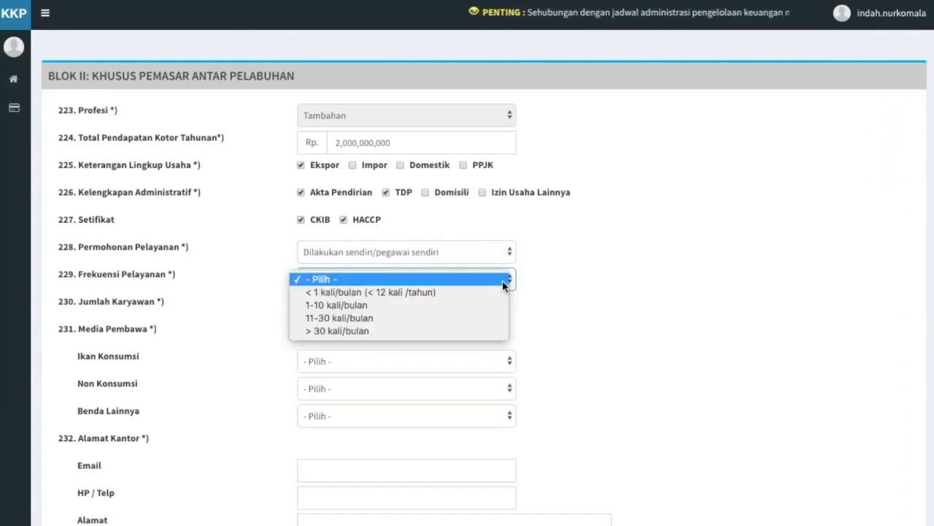
{"action": "left_click", "coordinate": [498, 319]}
{"action": "left_click", "coordinate": [392, 305]}
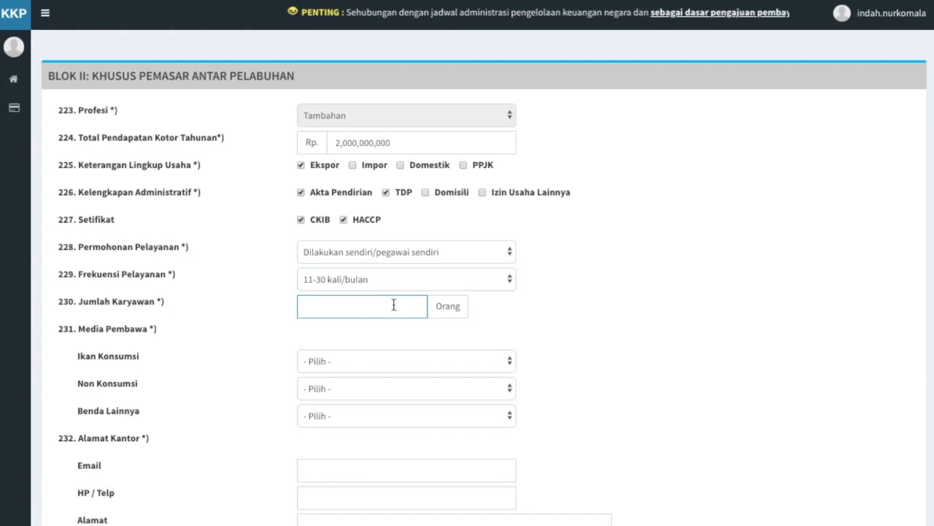
{"action": "type", "text": "10"}
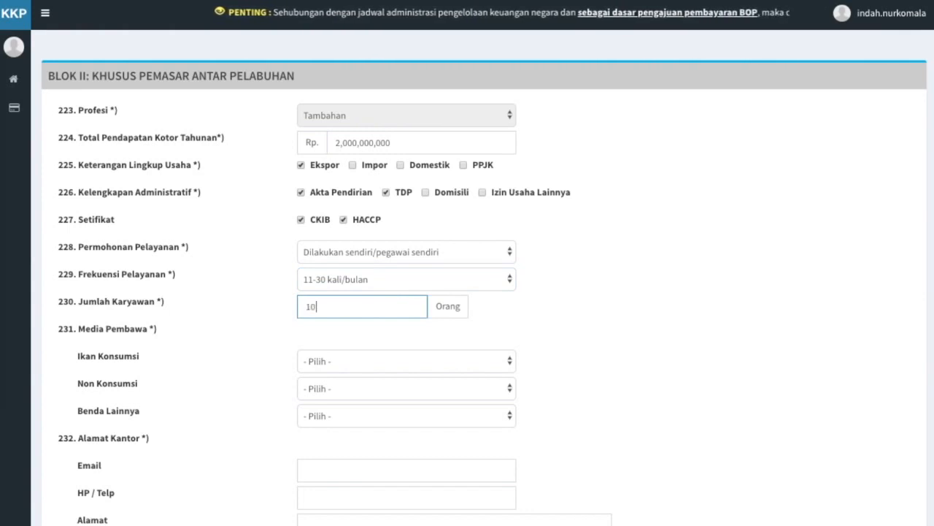
{"action": "left_click", "coordinate": [400, 334]}
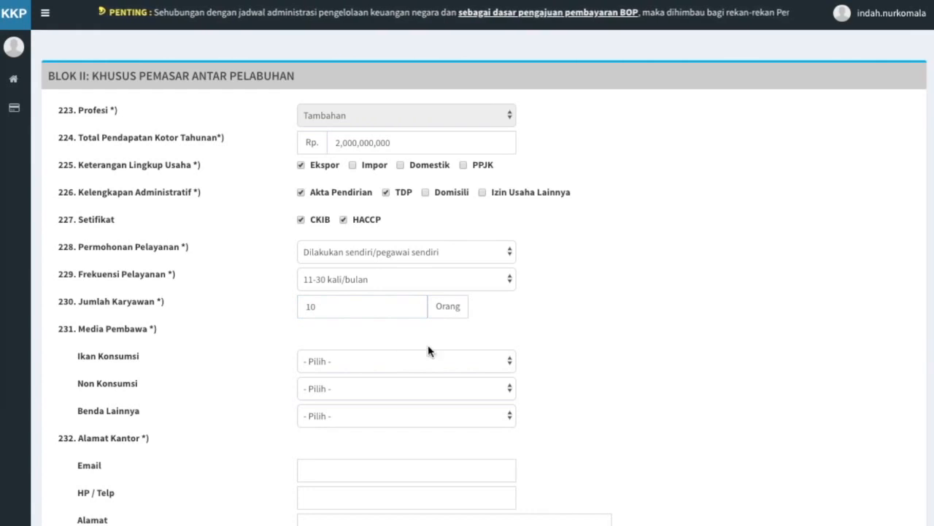
Choose Ikan Hidup, Ikan Hias Air Laut and Sarana/Bahan Pengendalian Hayati as carrier media.
{"action": "left_click", "coordinate": [462, 362]}
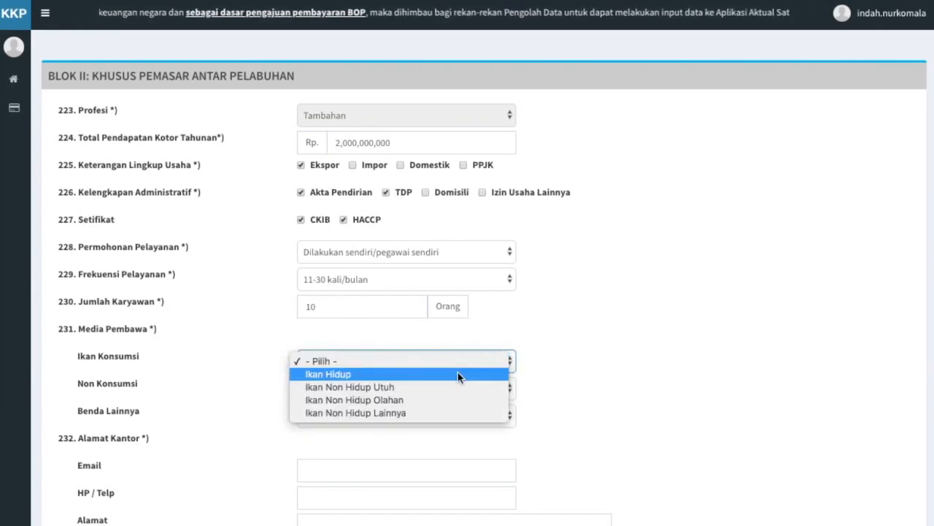
{"action": "left_click", "coordinate": [458, 373]}
{"action": "left_click", "coordinate": [471, 389]}
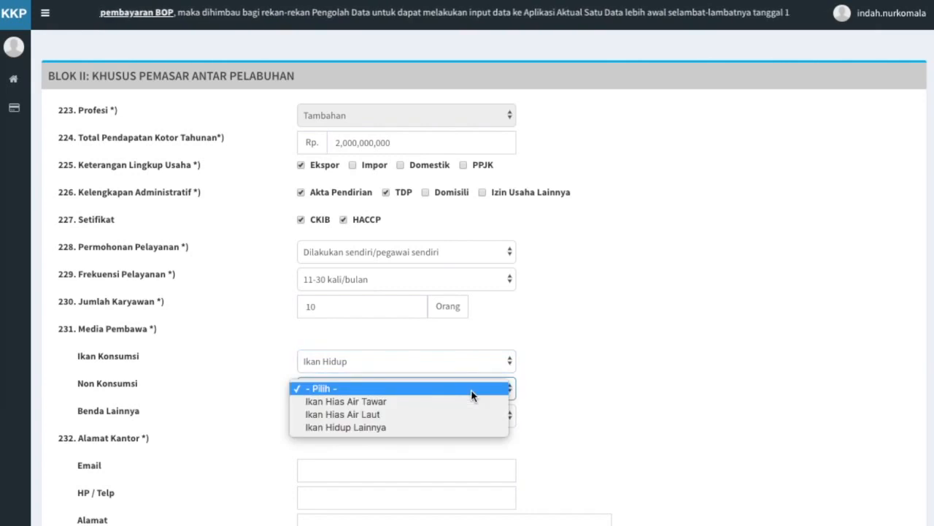
{"action": "left_click", "coordinate": [472, 413]}
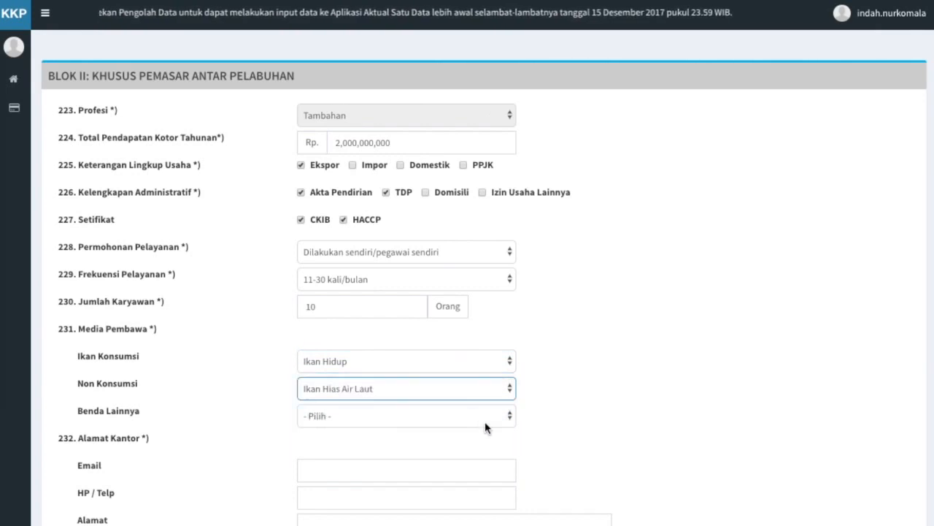
{"action": "left_click", "coordinate": [484, 422]}
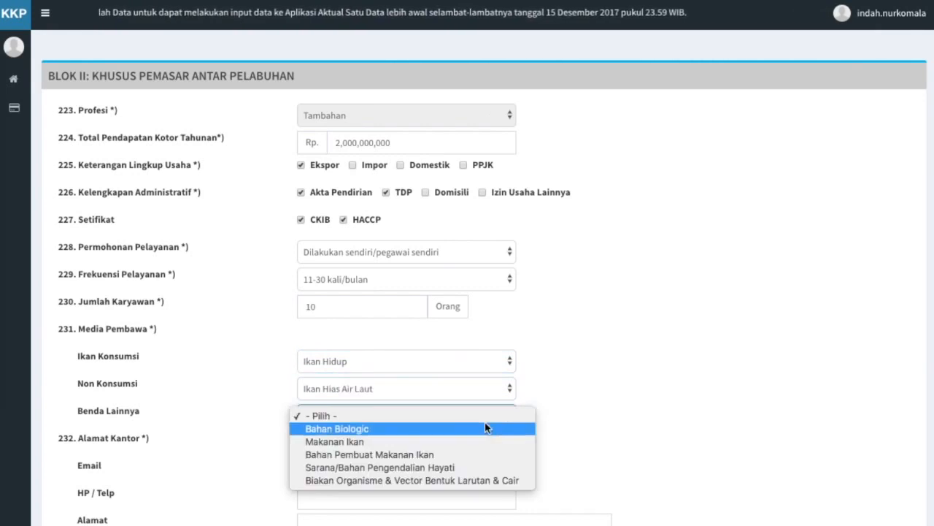
{"action": "left_click", "coordinate": [485, 468]}
Fill in the office's e-mail, phone number and street address fields.
{"action": "scroll", "coordinate": [485, 472], "scroll_direction": "down", "scroll_amount": 3}
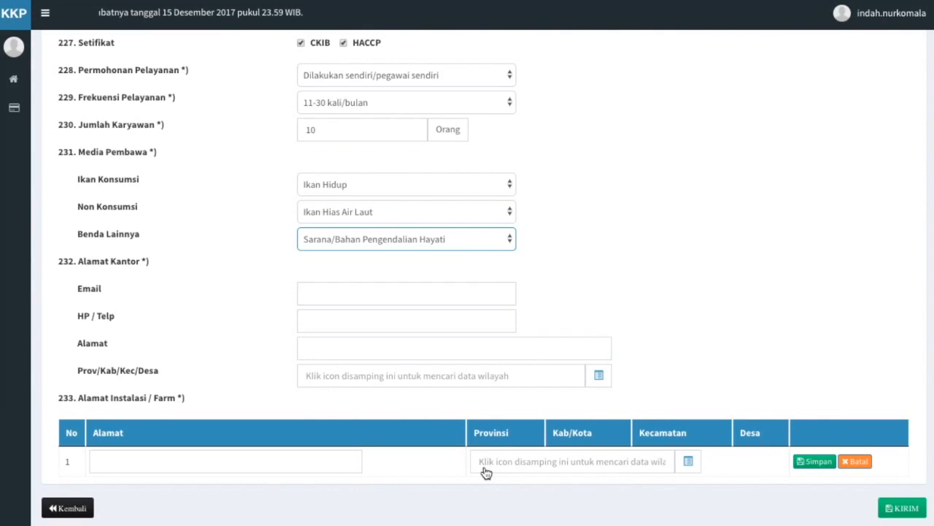
{"action": "left_click", "coordinate": [386, 294]}
{"action": "left_click", "coordinate": [382, 322]}
{"action": "left_click", "coordinate": [383, 354]}
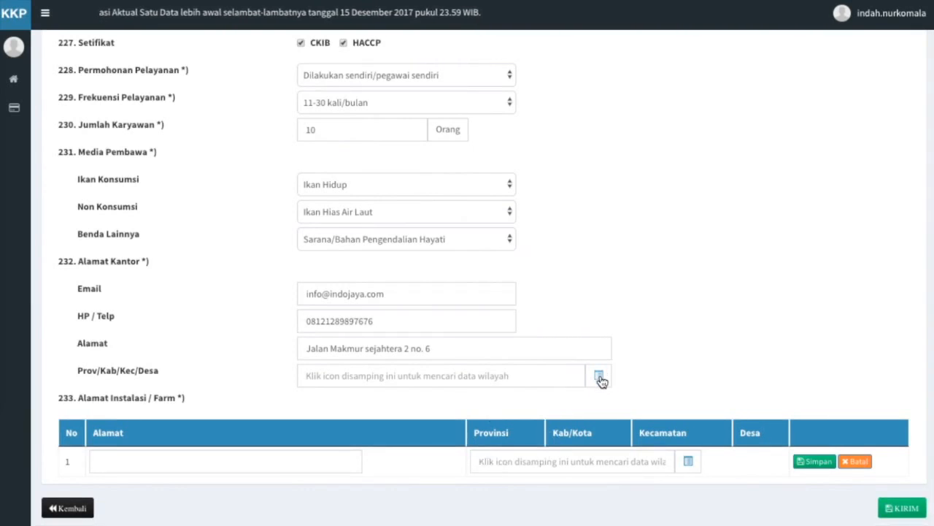
{"action": "left_click", "coordinate": [599, 376]}
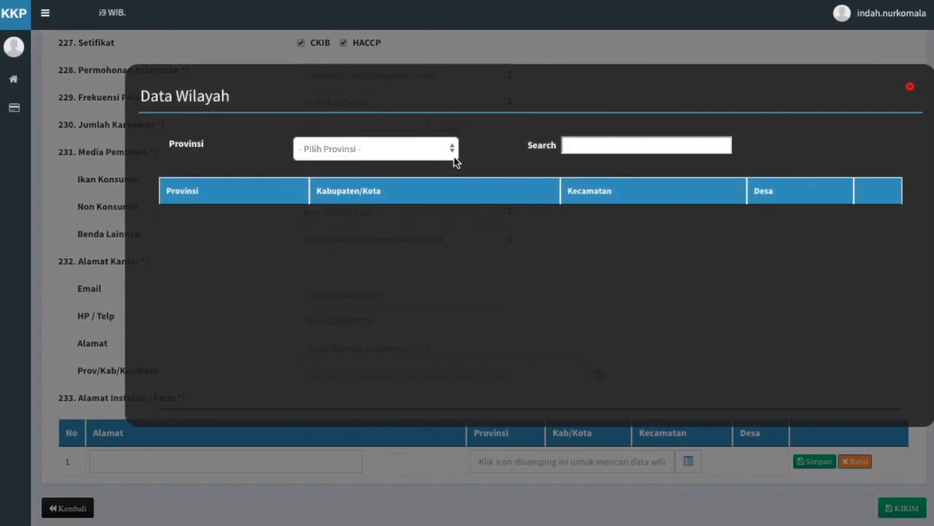
Pick province ACEH, search 'aceh barat' and select the ALUE BAKONG, BUBON row.
{"action": "left_click", "coordinate": [451, 150]}
{"action": "left_click", "coordinate": [449, 165]}
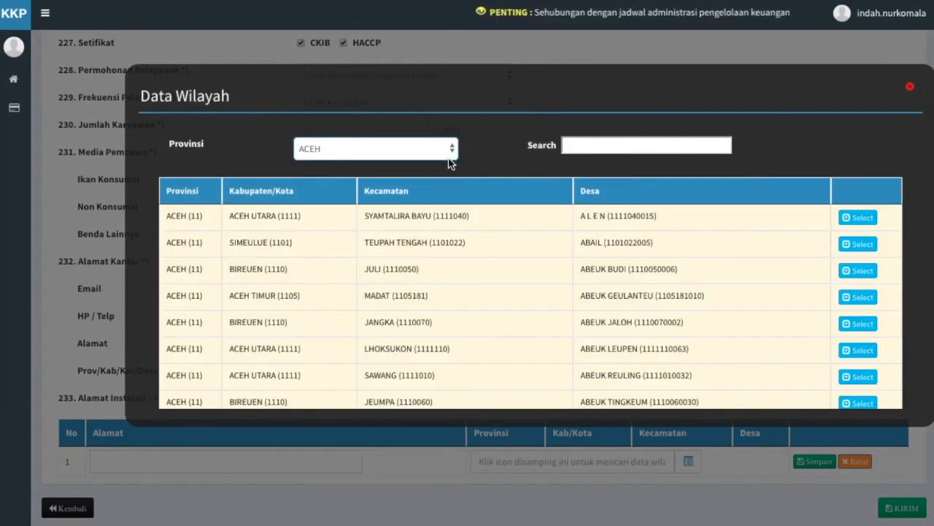
{"action": "left_click", "coordinate": [591, 146]}
{"action": "type", "text": "aceh barat"}
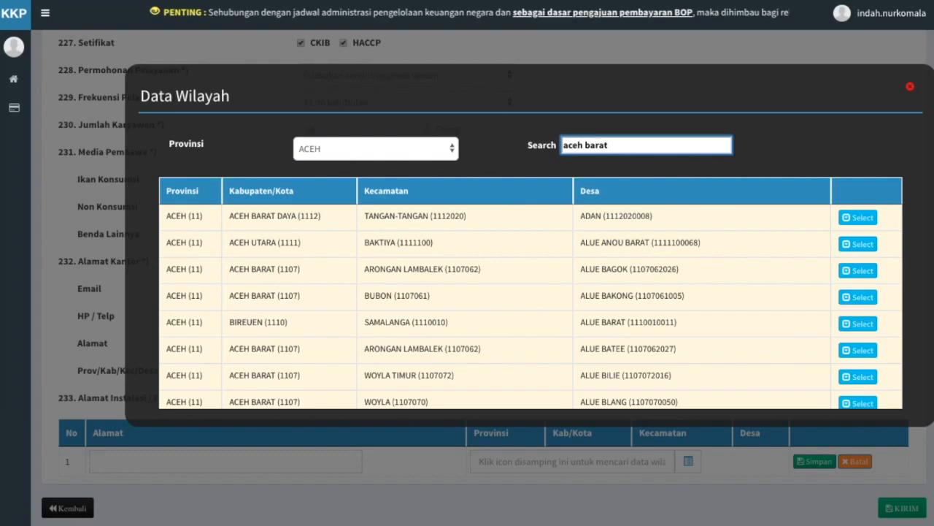
{"action": "left_click", "coordinate": [861, 297]}
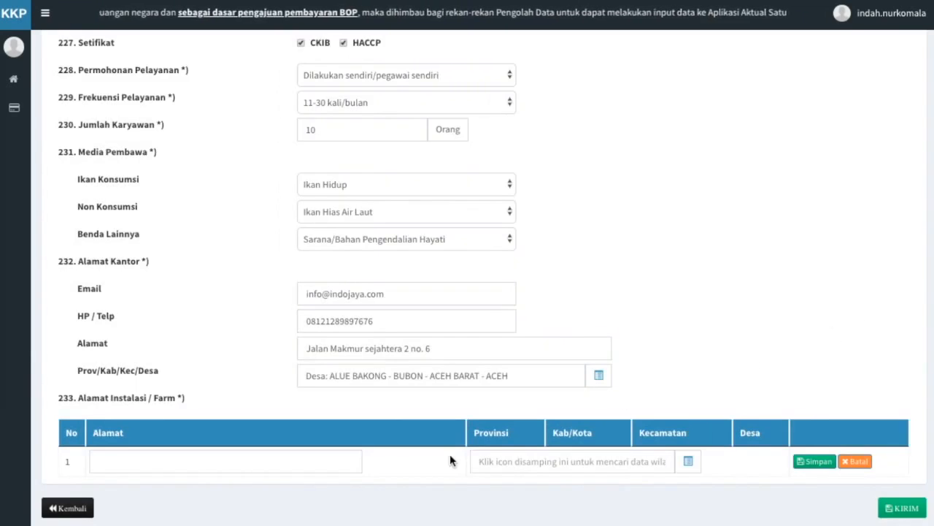
Save farm address row 1 with its street and region ALUE BAKONG, BUBON, ACEH BARAT.
{"action": "left_click", "coordinate": [282, 459]}
{"action": "type", "text": "Jalan Bambu Hijau"}
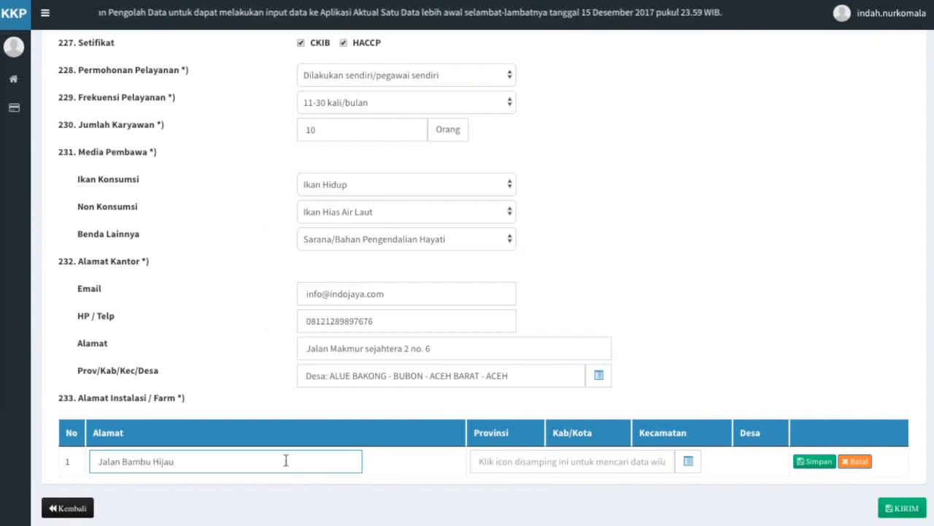
{"action": "left_click", "coordinate": [504, 492]}
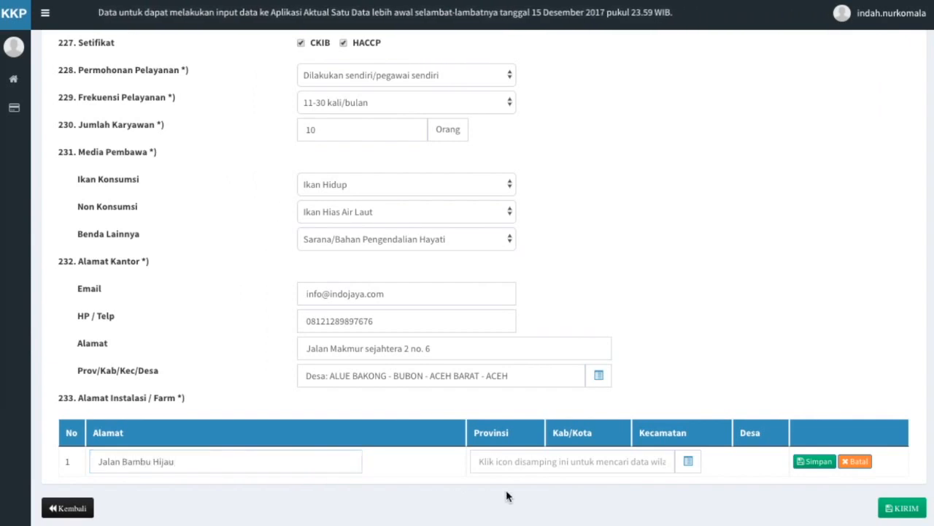
{"action": "left_click", "coordinate": [687, 465]}
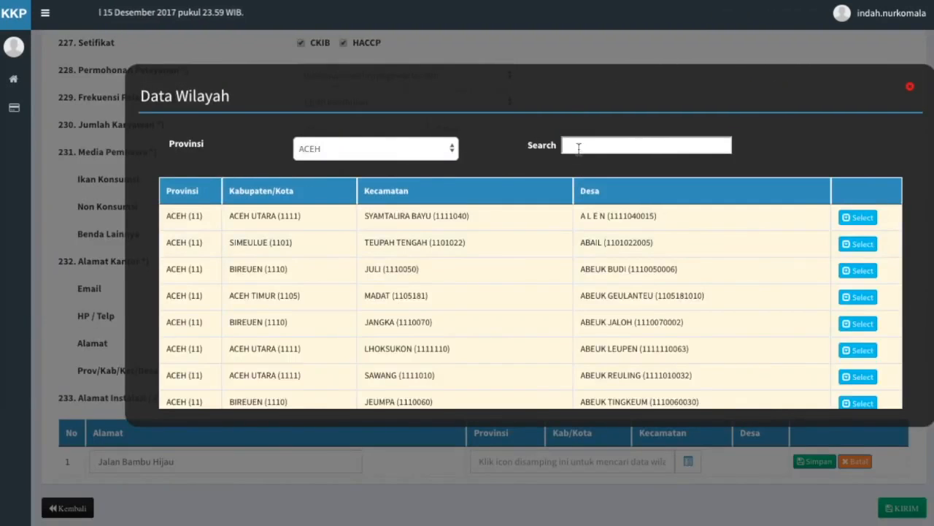
{"action": "left_click", "coordinate": [578, 148]}
{"action": "type", "text": "aceh barat"}
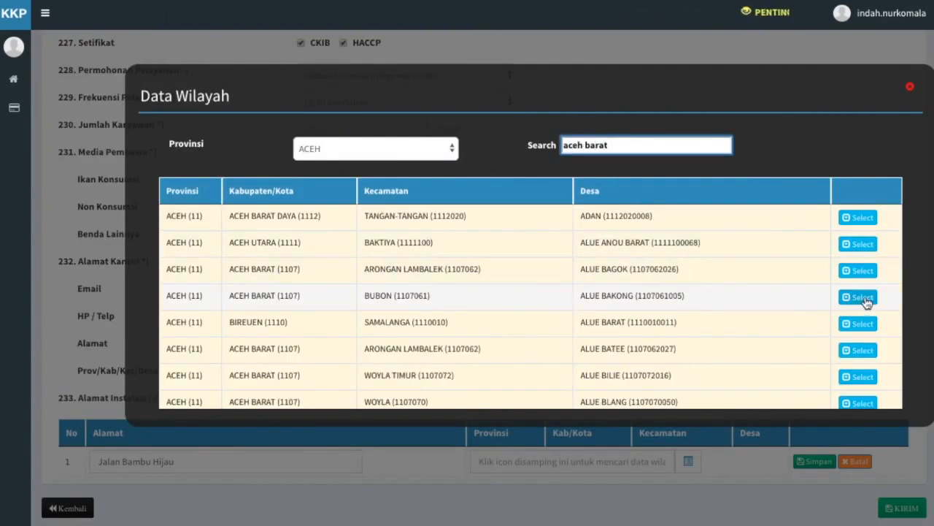
{"action": "left_click", "coordinate": [865, 299]}
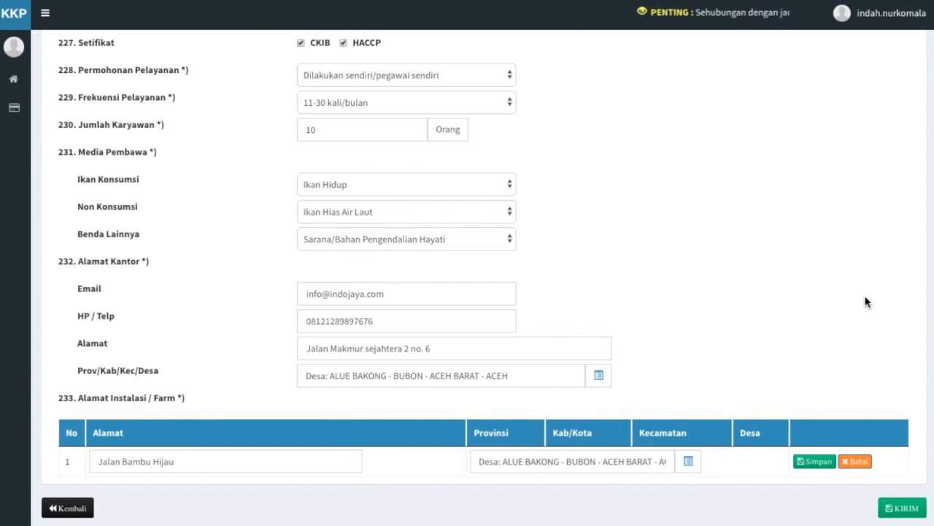
{"action": "left_click", "coordinate": [817, 461]}
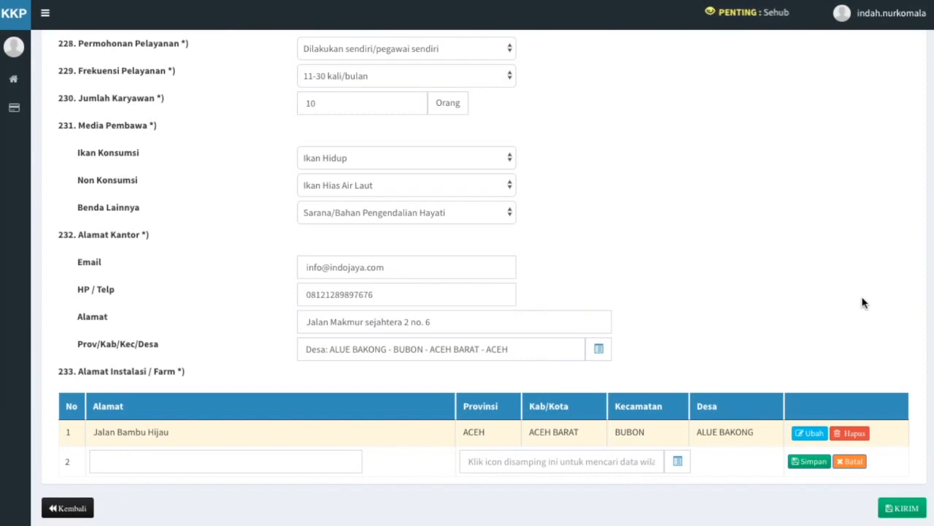
Send the registration with KIRIM and confirm the validation prompt.
{"action": "left_click", "coordinate": [912, 510]}
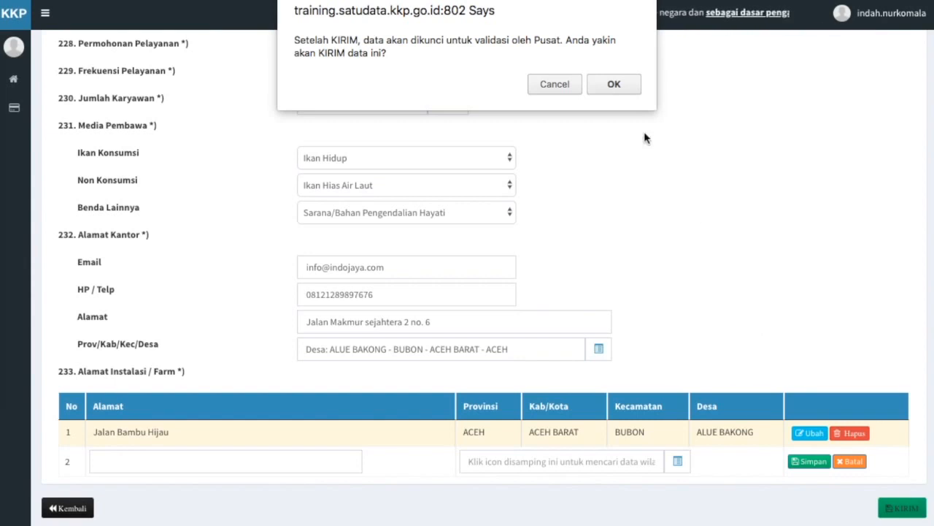
{"action": "left_click", "coordinate": [619, 82]}
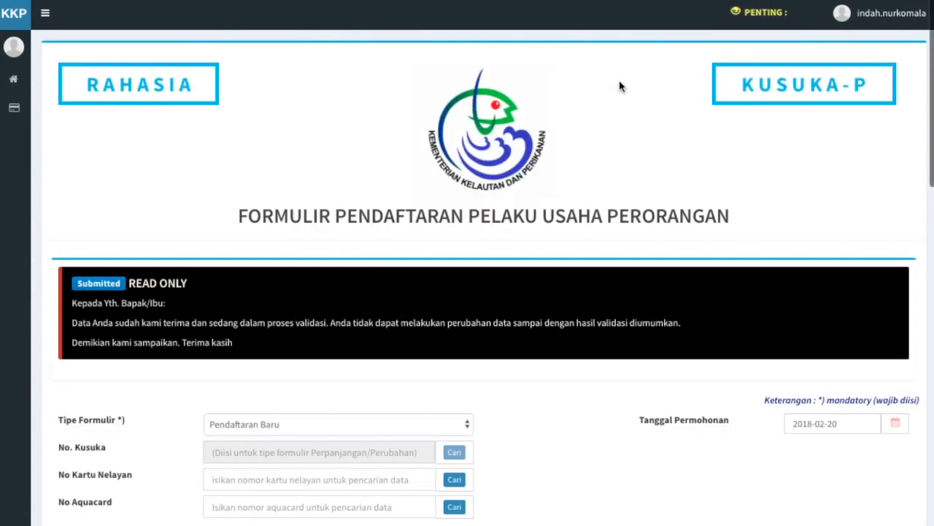